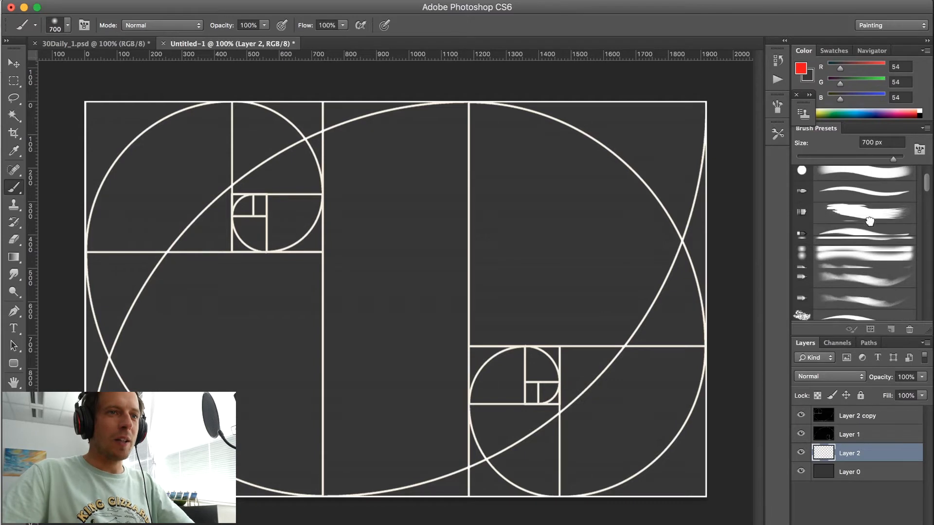
- Choose the soft round 25 px brush preset and enlarge it to 125 px
left_click_drag(926, 181, 903, 364)
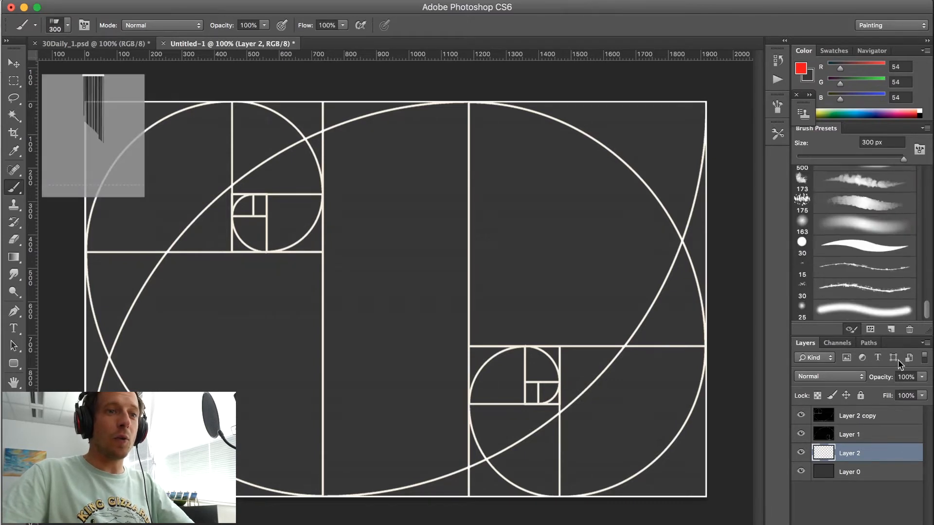
left_click(880, 311)
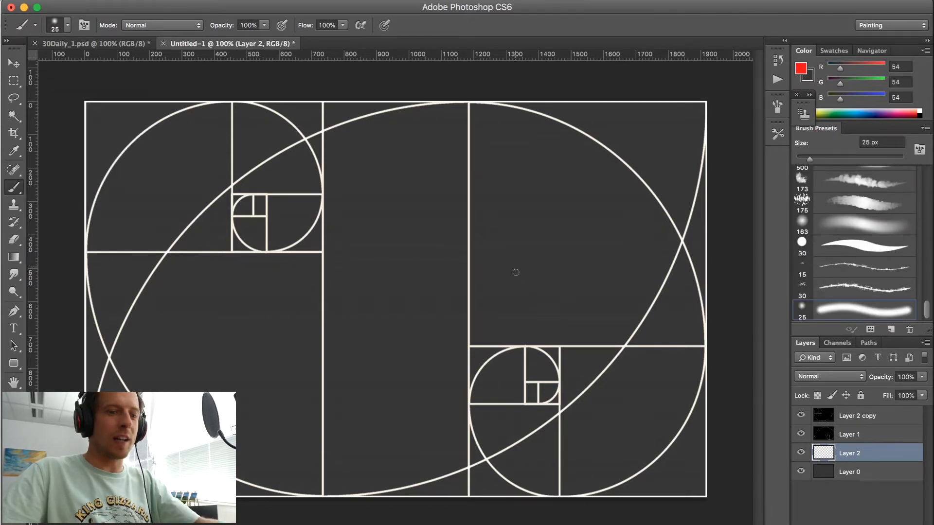
key("bracketright")
key("bracketright")
key("bracketright")
key("bracketright")
key("bracketright")
key("bracketright")
key("bracketright")
key("bracketright")
key("bracketright")
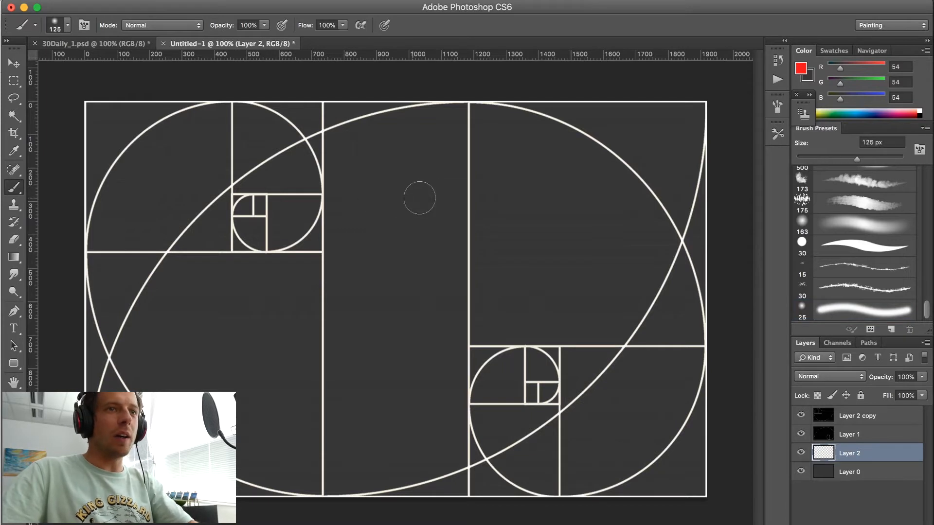
- Set the foreground colour to a dark blue-grey, RGB 39, 41, 48, and return to the Brush tool
left_click(801, 71)
left_click(803, 72)
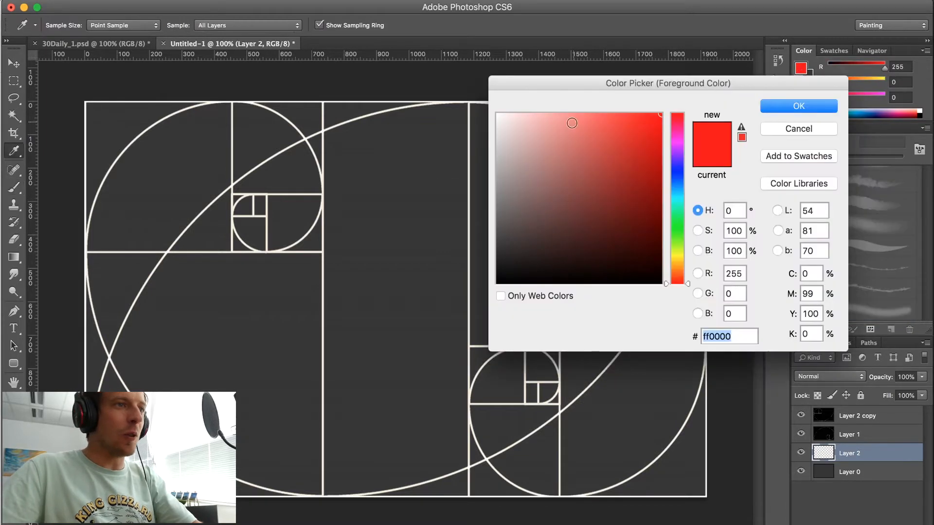
left_click(553, 208)
left_click(524, 265)
mouse_move(677, 245)
left_mouse_down()
mouse_move(674, 167)
mouse_move(685, 176)
left_mouse_up()
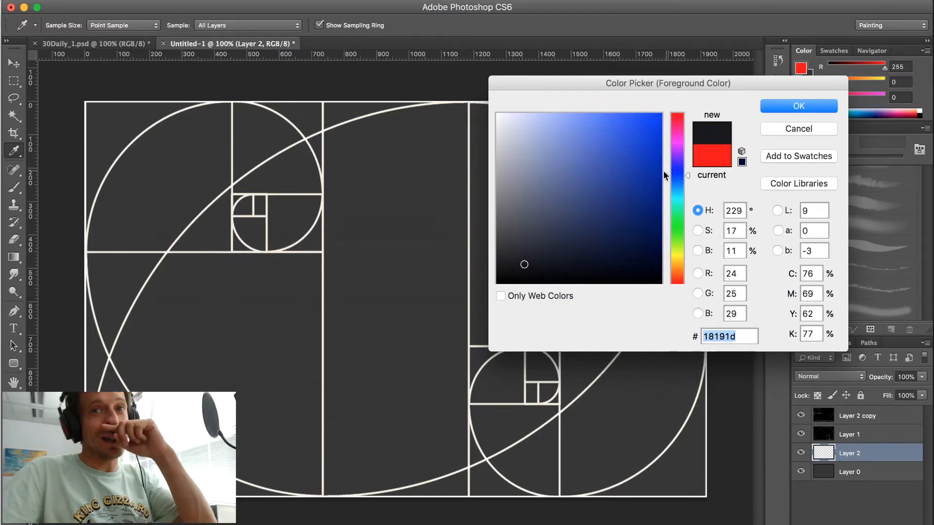
left_click(537, 246)
mouse_move(537, 245)
left_mouse_down()
mouse_move(530, 244)
mouse_move(539, 246)
left_mouse_up()
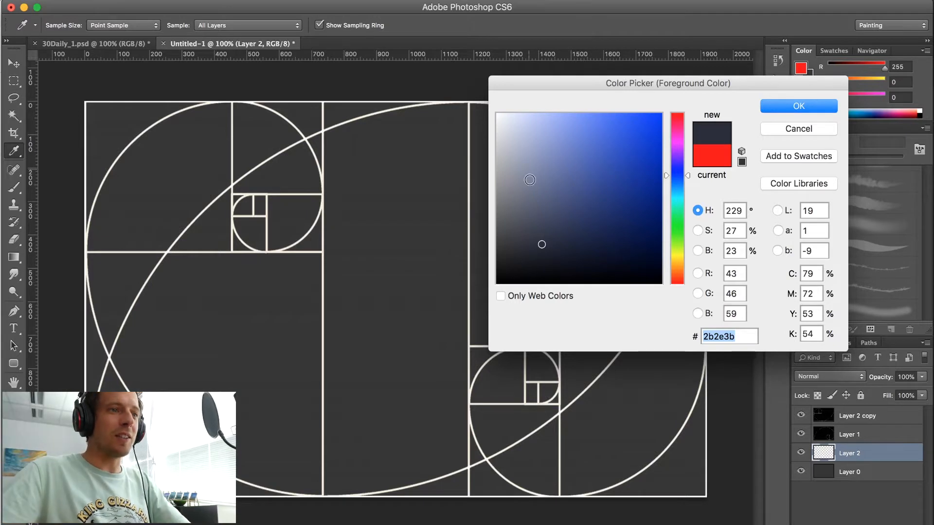
left_click(535, 260)
left_click(527, 251)
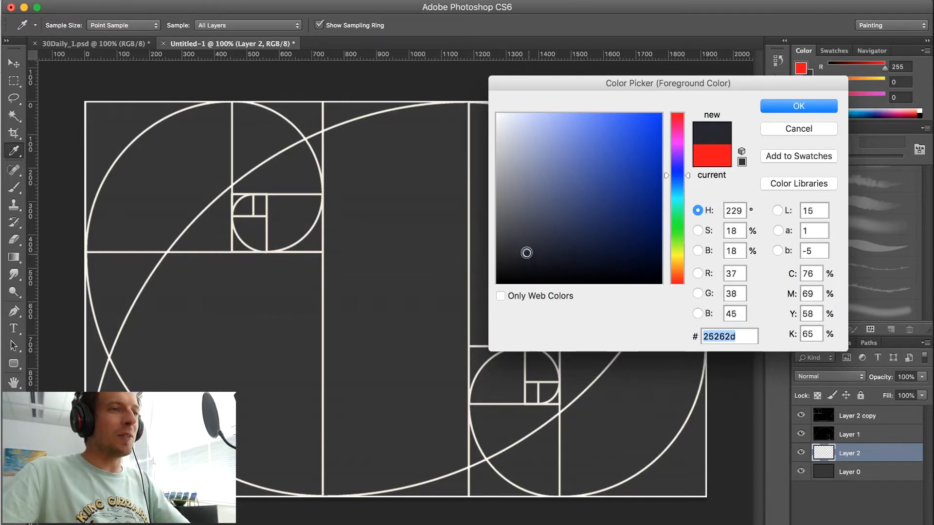
left_click(785, 104)
key("b")
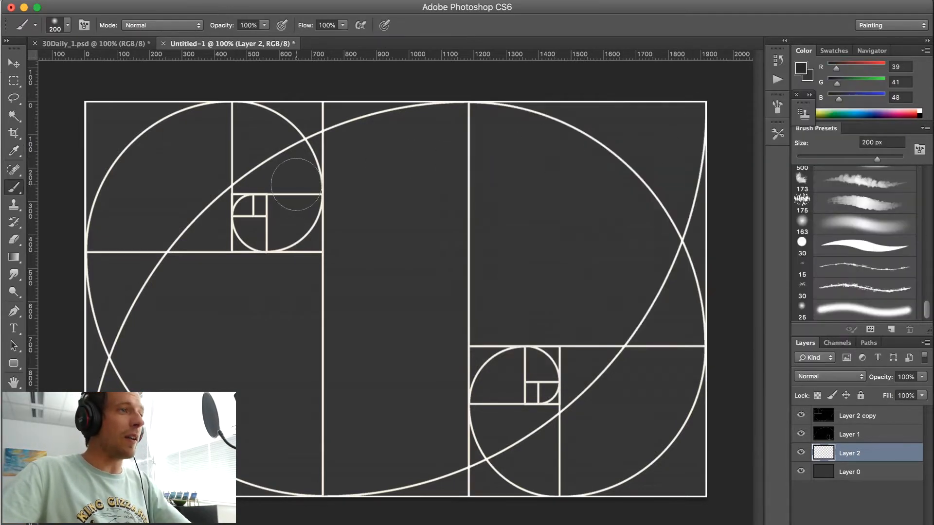
- Cover the whole canvas on Layer 2 with the blue-grey using an 800 px brush at 80% opacity
key("bracketright")
key("bracketright")
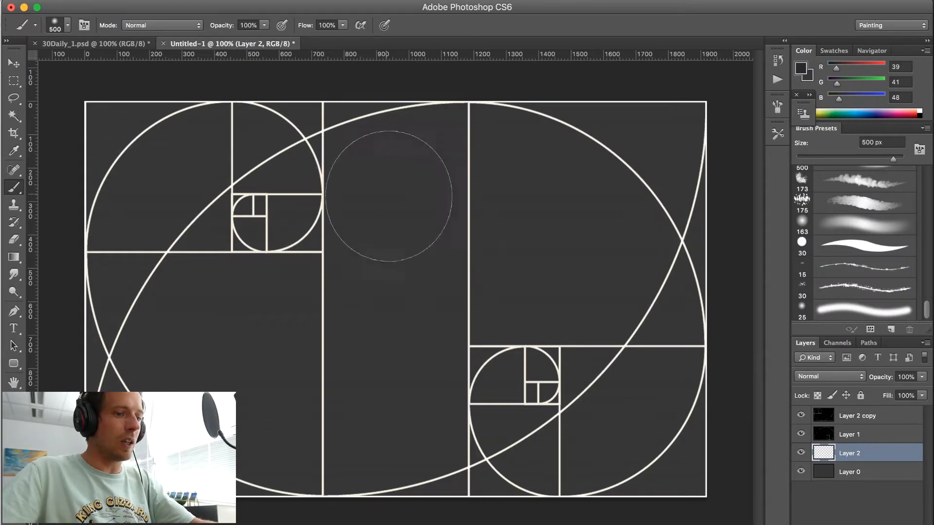
key("8")
key("bracketright")
key("bracketright")
key("bracketright")
mouse_move(323, 160)
left_mouse_down()
mouse_move(133, 229)
mouse_move(113, 246)
mouse_move(232, 394)
mouse_move(89, 377)
mouse_move(391, 417)
mouse_move(603, 322)
mouse_move(513, 415)
mouse_move(656, 296)
mouse_move(590, 363)
mouse_move(625, 378)
mouse_move(628, 409)
left_mouse_up()
- Set the foreground colour to dark purple #353043 and brush it softly over the upper middle of the canvas
left_click(797, 69)
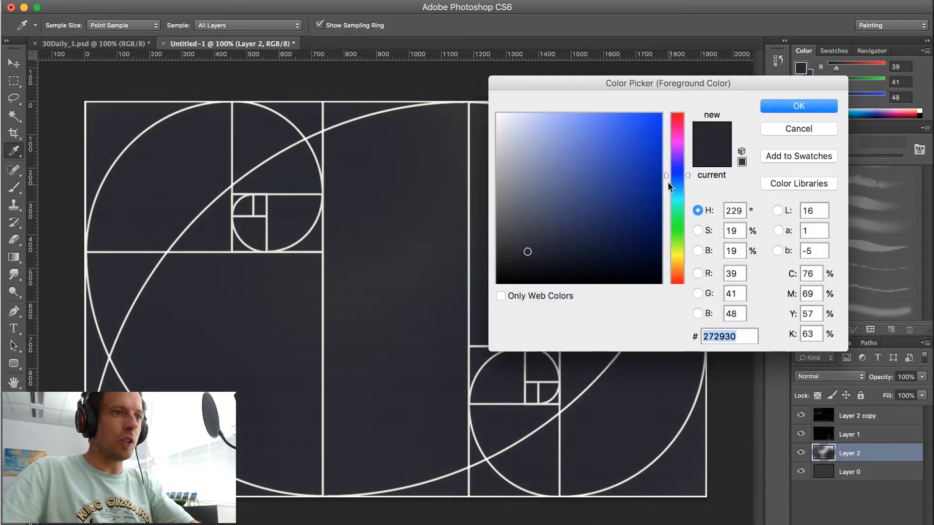
left_click(677, 163)
left_click(545, 238)
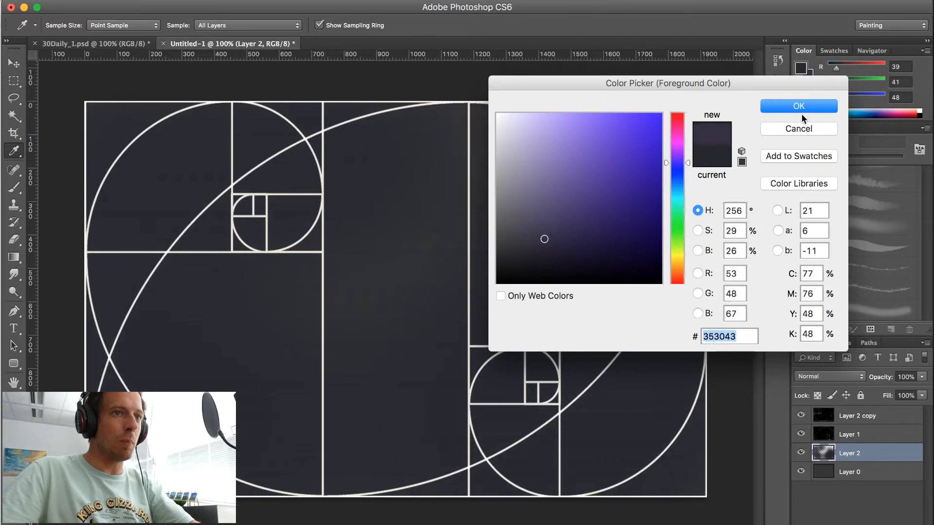
left_click(800, 109)
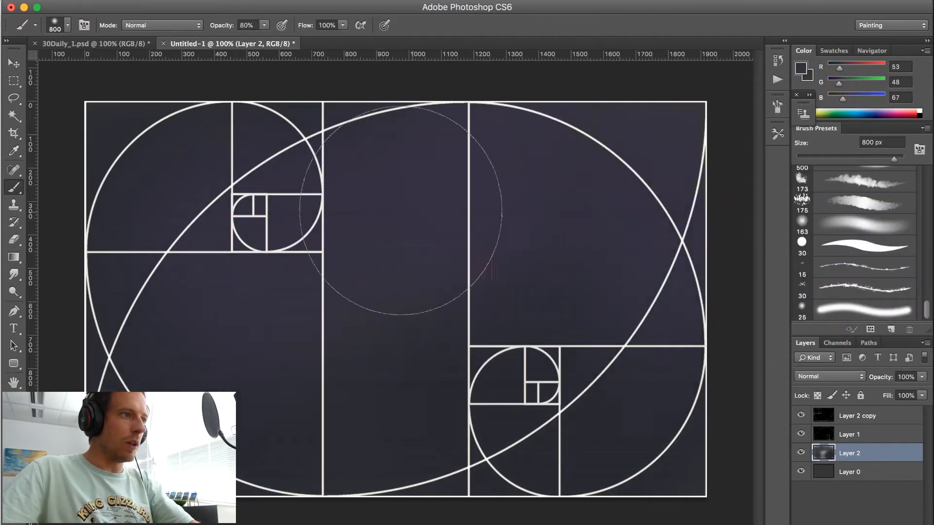
- Sample the canvas's dark tone, deepen it to RGB 22, 26, 36 and paint it around the canvas edges
left_click(625, 422, "alt")
left_click(801, 69)
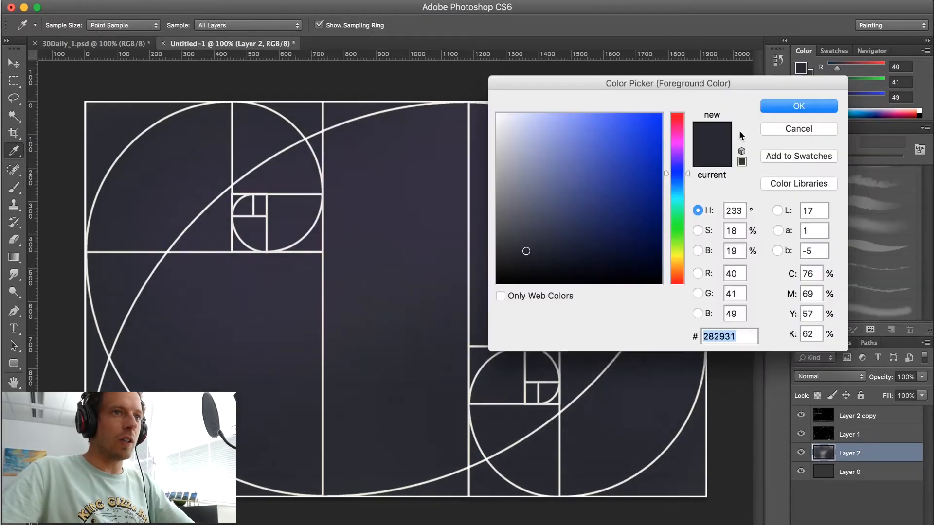
left_click_drag(545, 237, 558, 259)
left_click_drag(688, 177, 687, 174)
left_click(792, 105)
mouse_move(108, 216)
left_mouse_down()
mouse_move(127, 416)
mouse_move(499, 416)
mouse_move(723, 376)
mouse_move(514, 465)
mouse_move(448, 420)
mouse_move(714, 133)
mouse_move(655, 237)
left_mouse_up()
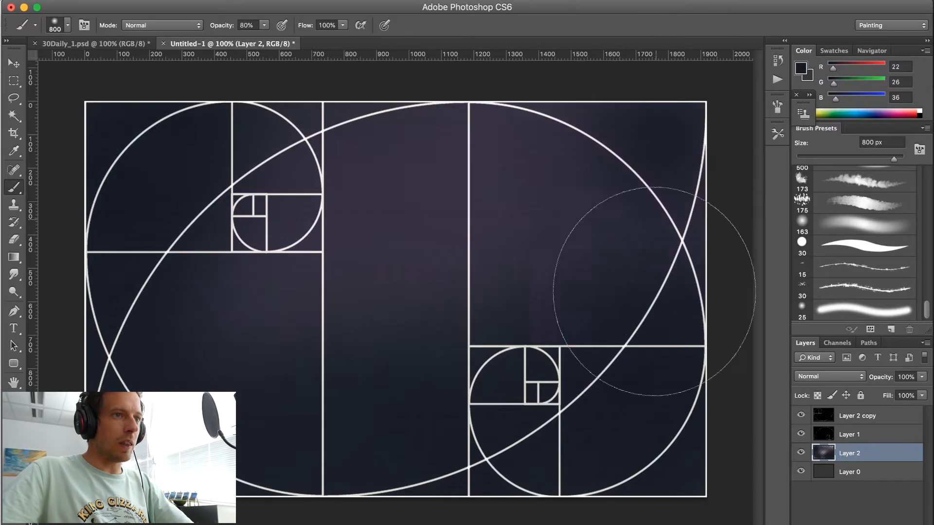
- Set the foreground colour to a saturated deep blue, RGB 28, 23, 76, for the Brush tool
left_click(800, 68)
left_click(571, 224)
left_click_drag(570, 224, 611, 233)
left_click_drag(688, 177, 688, 167)
left_click(798, 106)
key("b")
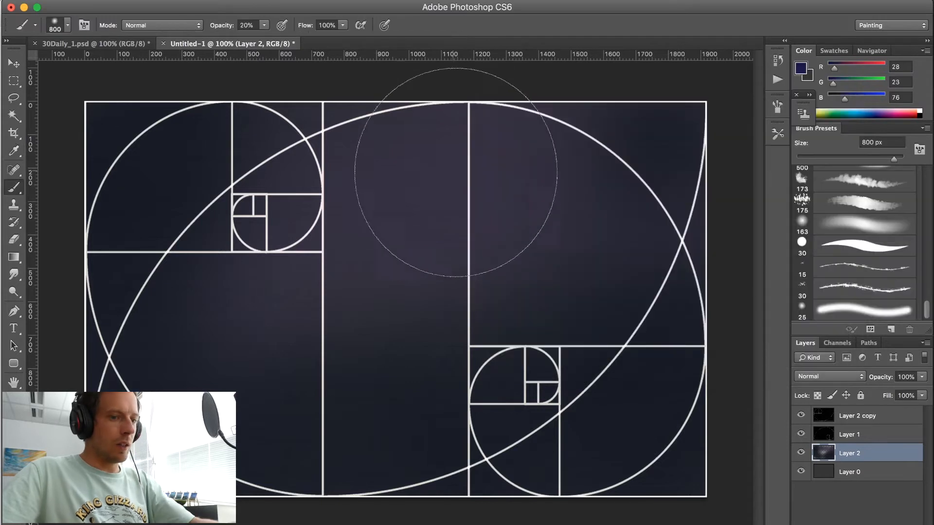
- Paint soft deep-blue patches across the background with a brush of about 500 px at 20% opacity
key("bracketleft")
key("bracketleft")
key("bracketleft")
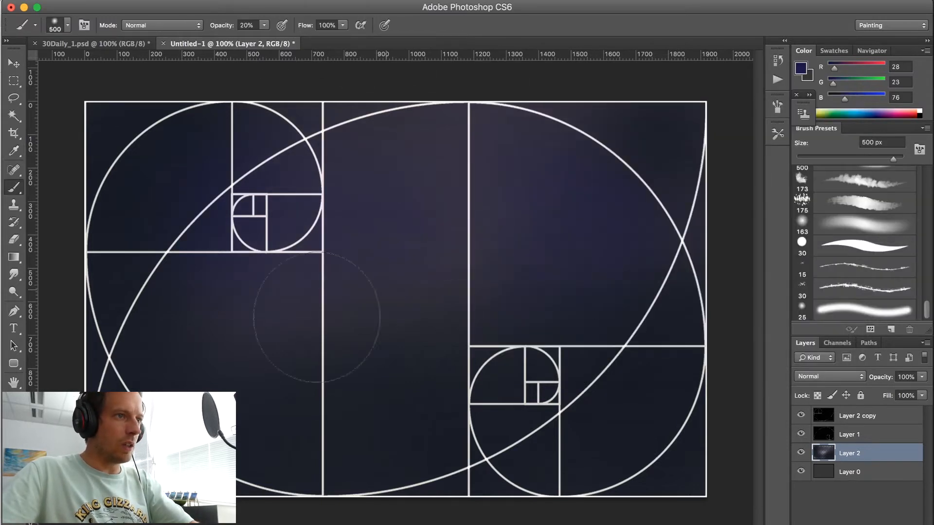
key("bracketright")
key("bracketright")
key("bracketright")
key("bracketright")
key("bracketleft")
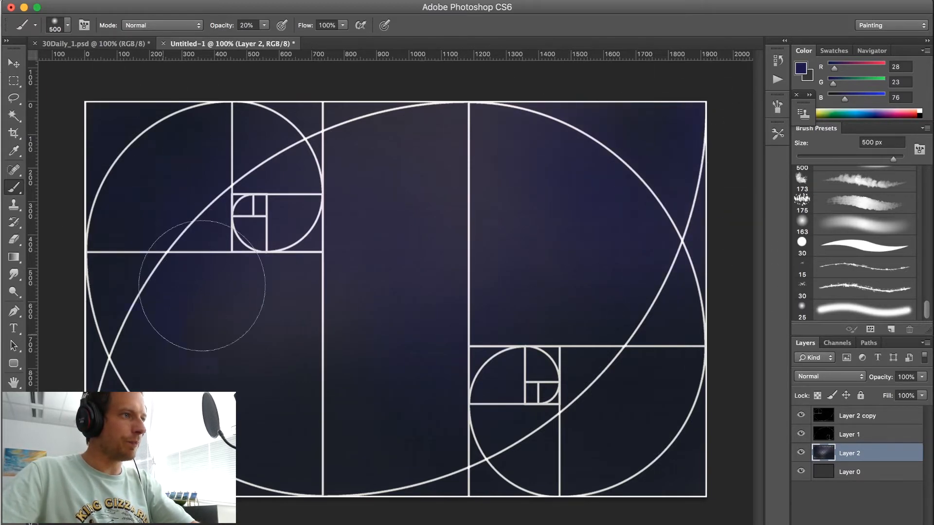
mouse_move(494, 404)
left_mouse_down()
mouse_move(258, 396)
mouse_move(590, 354)
mouse_move(446, 202)
left_mouse_up()
- Sample the purple from the canvas's upper middle, lighten it to RGB 68, 59, 97 and set brush opacity to 100%
left_click(429, 185, "alt")
key("0")
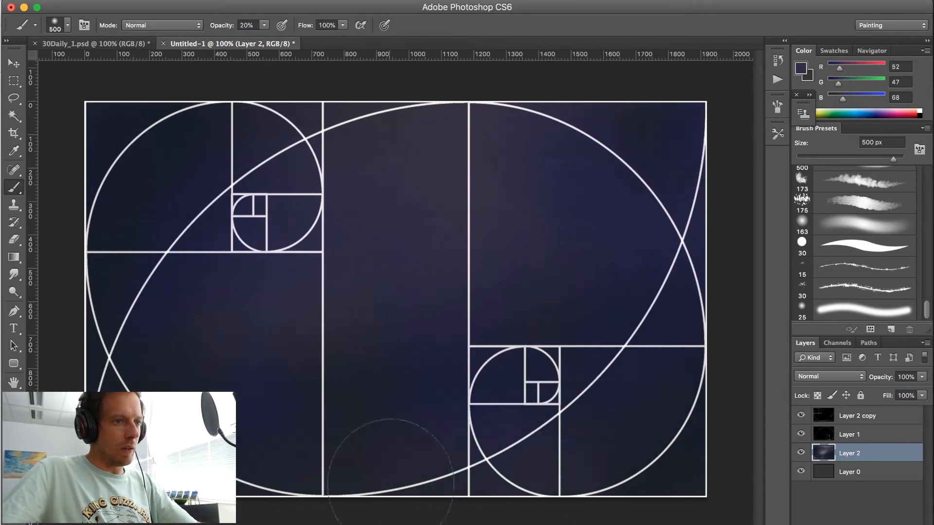
left_click(800, 68)
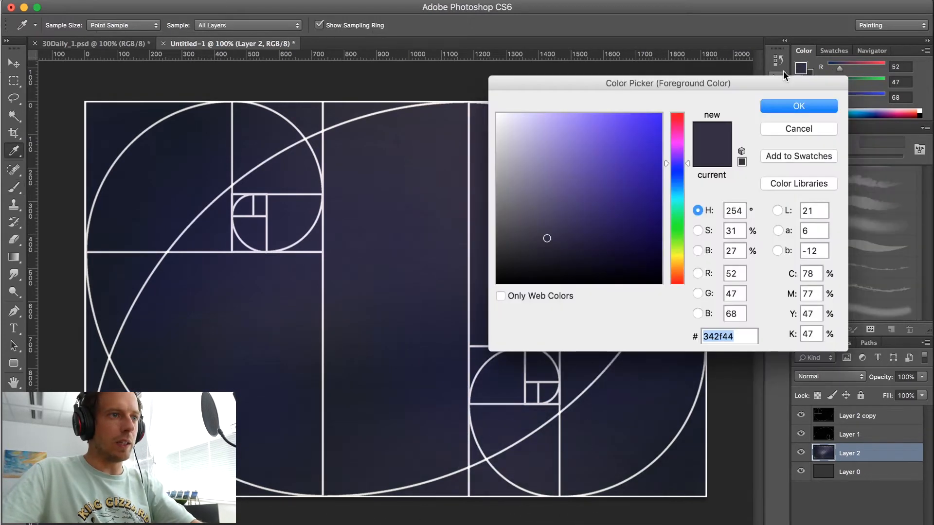
left_click(559, 219)
left_click(798, 107)
key("b")
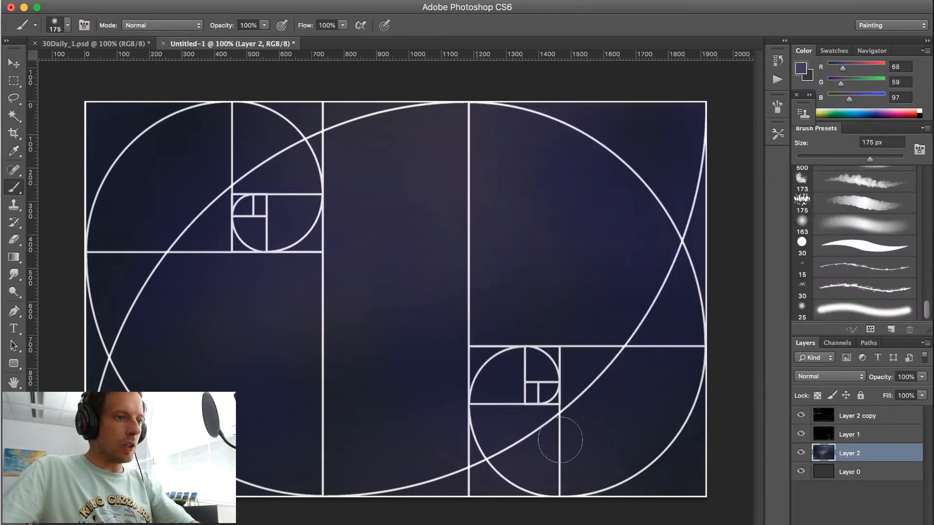
- Build a faint purple glow band across the lower canvas with a 175 px brush at 10% opacity, blending in sampled dark blue
left_click_drag(560, 439, 422, 419)
key("ctrl+z")
key("1")
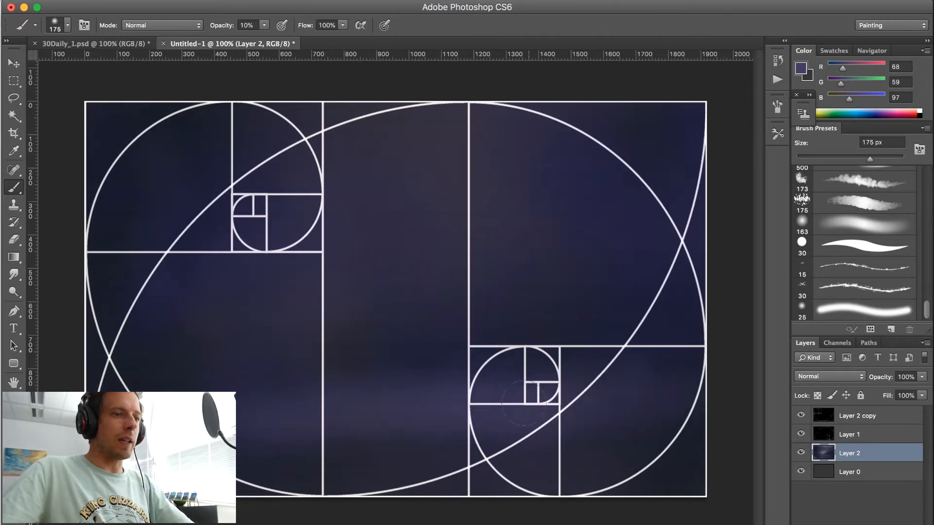
left_click(652, 254, "alt")
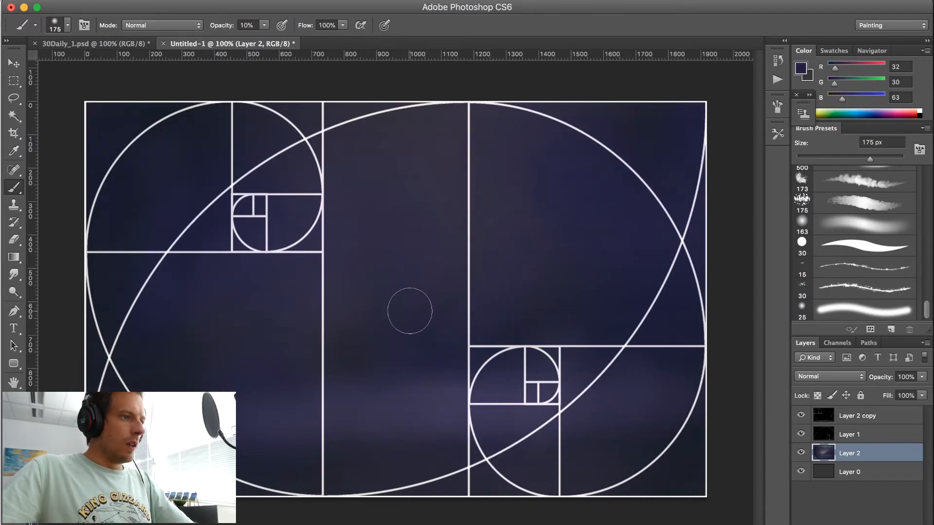
- Duplicate the painted Layer 2 and merge it with its copy, repeating the duplicate and merge once more
key("v")
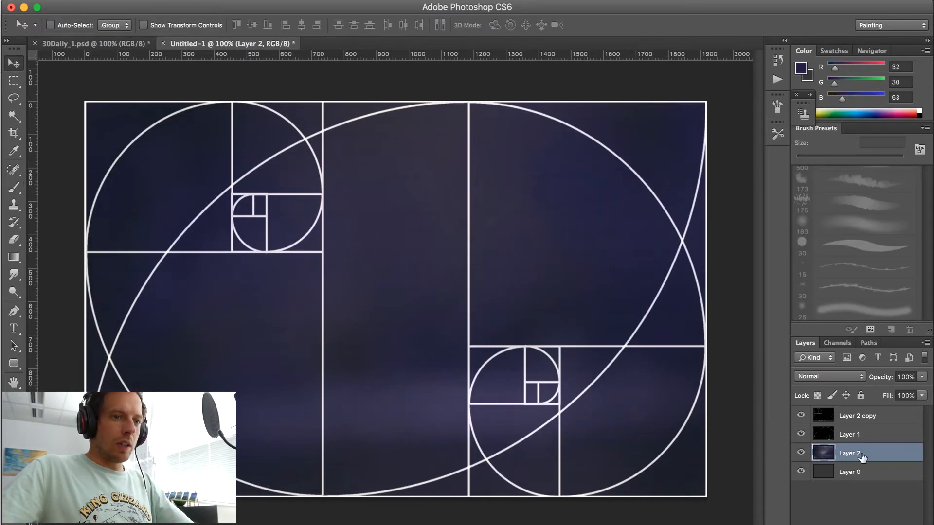
key("super+j")
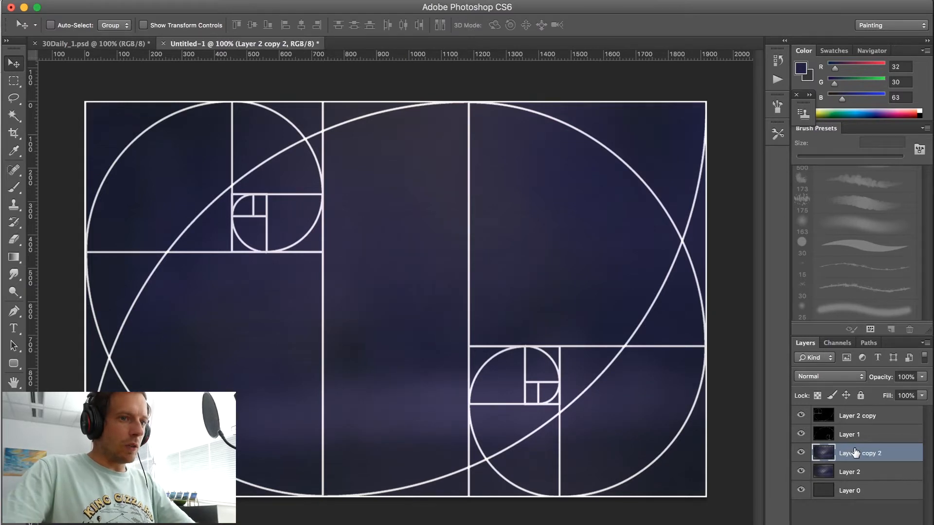
left_click(832, 470, "shift")
key("super+e")
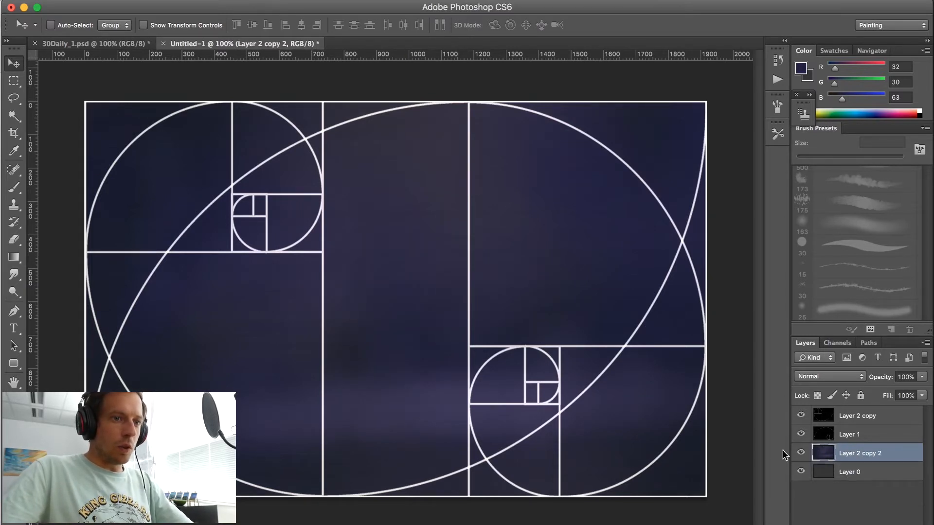
key("super+j")
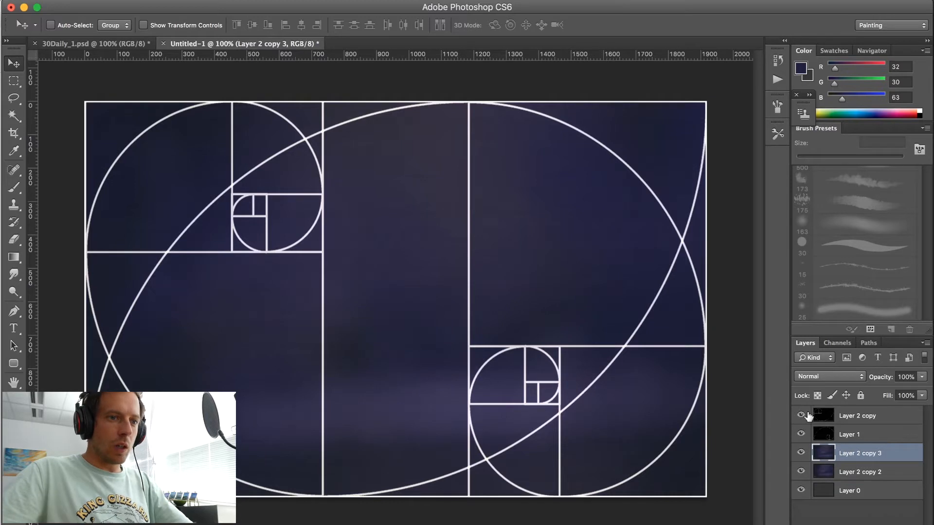
left_click(856, 472, "shift")
key("super+e")
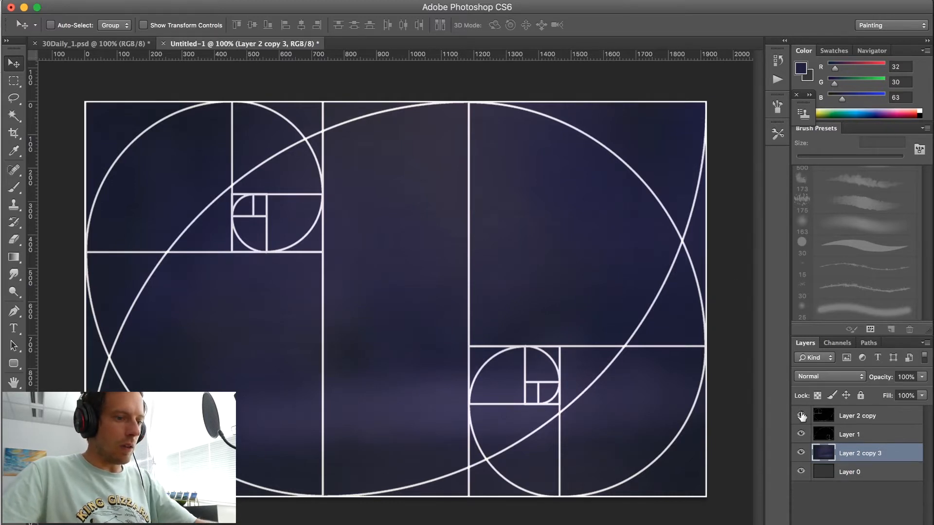
- Choose the hard round 30 px brush preset and set the foreground colour to dark navy, RGB 22, 21, 34
key("b")
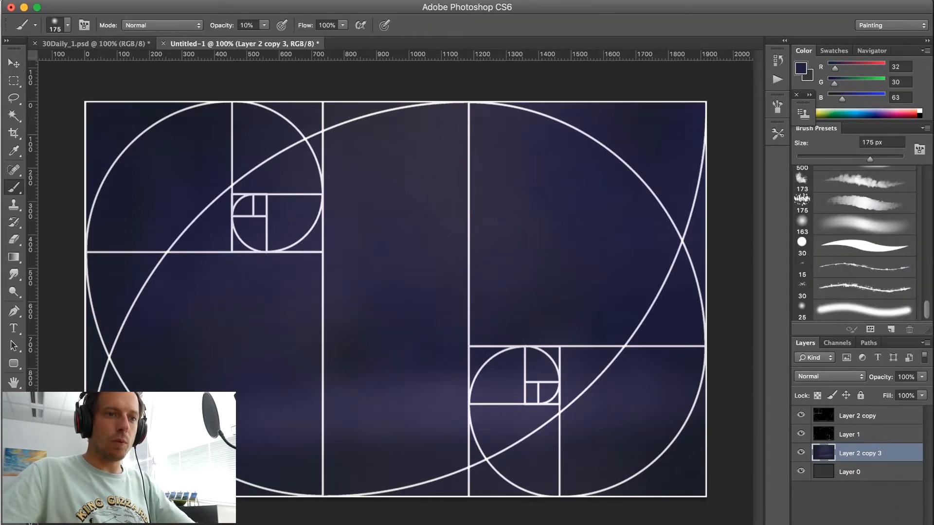
left_click(799, 418)
left_click(801, 421)
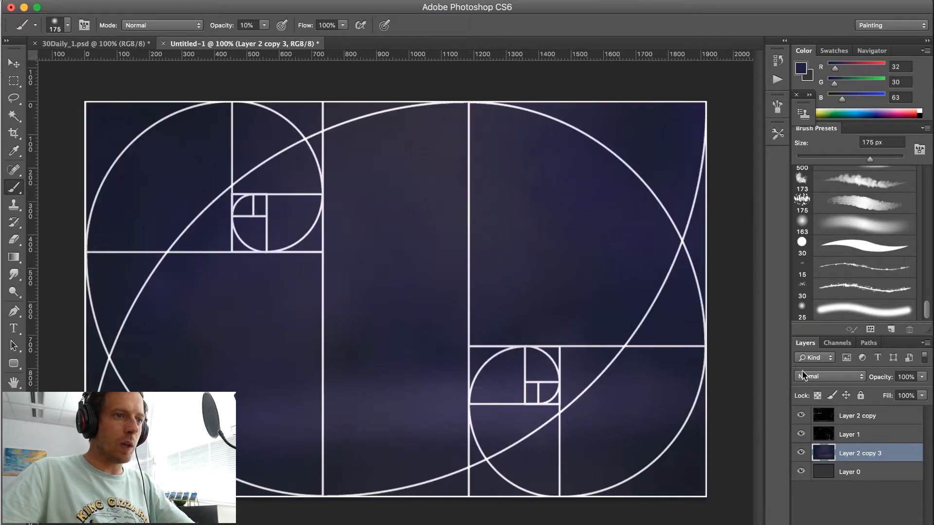
left_click(856, 249)
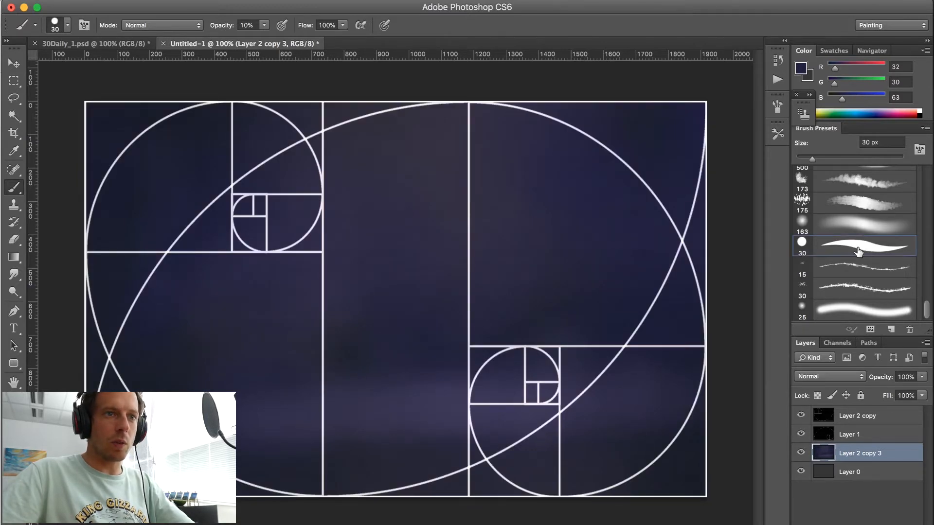
left_click(802, 73)
left_click_drag(577, 238, 558, 259)
left_click(798, 106)
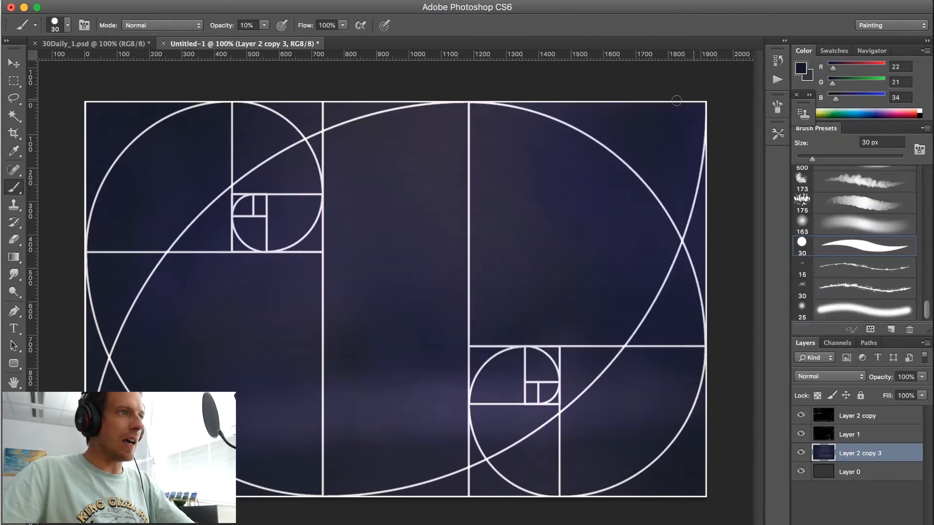
- Set the hard round brush to 90 px and 80% opacity
key("[")
key("[")
key("[")
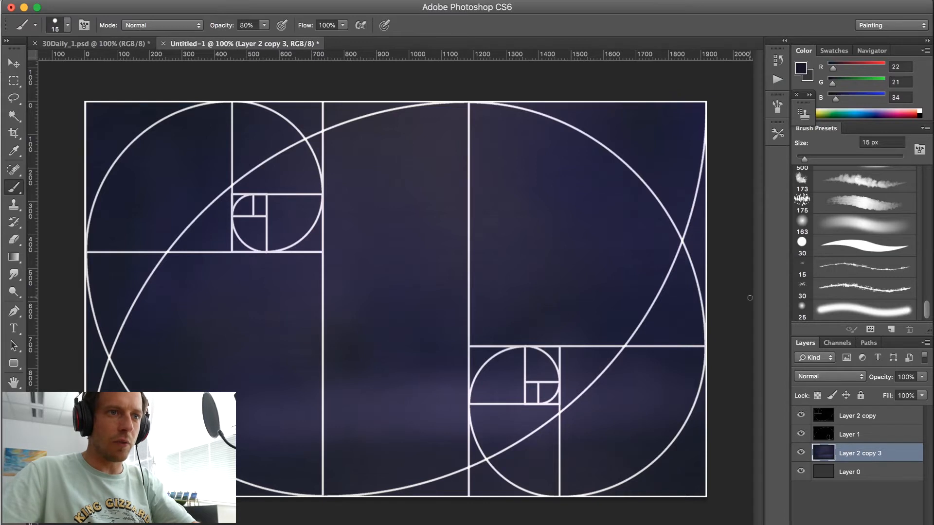
key("bracketright")
key("bracketright")
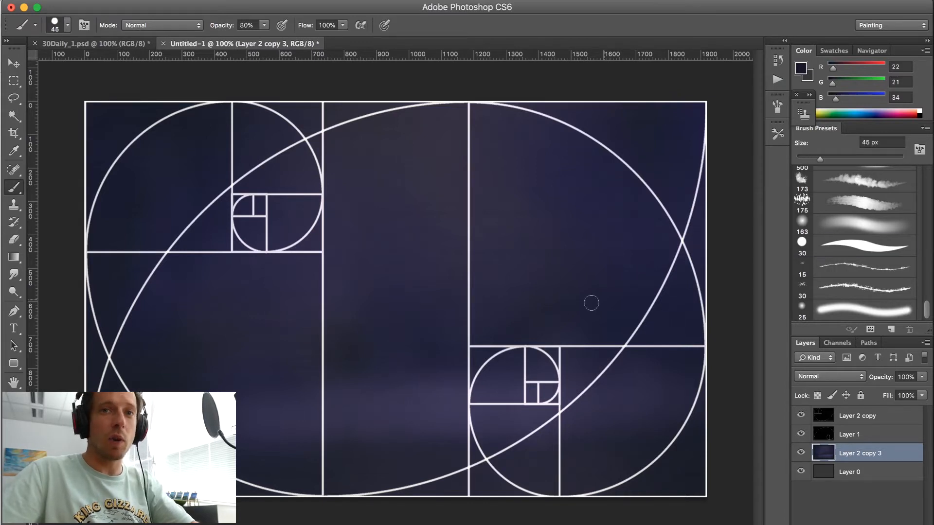
key("bracketright")
key("bracketright")
key("bracketright")
key("bracketright")
key("bracketright")
- Try to paint a dark hillside sloping down from the right edge across the lower canvas on the background layer
mouse_move(691, 359)
left_mouse_down()
mouse_move(317, 441)
mouse_move(700, 364)
mouse_move(228, 464)
mouse_move(792, 351)
mouse_move(262, 476)
mouse_move(671, 401)
mouse_move(384, 486)
mouse_move(681, 403)
mouse_move(573, 492)
mouse_move(684, 478)
mouse_move(556, 389)
mouse_move(505, 389)
mouse_move(695, 344)
mouse_move(284, 487)
left_mouse_up()
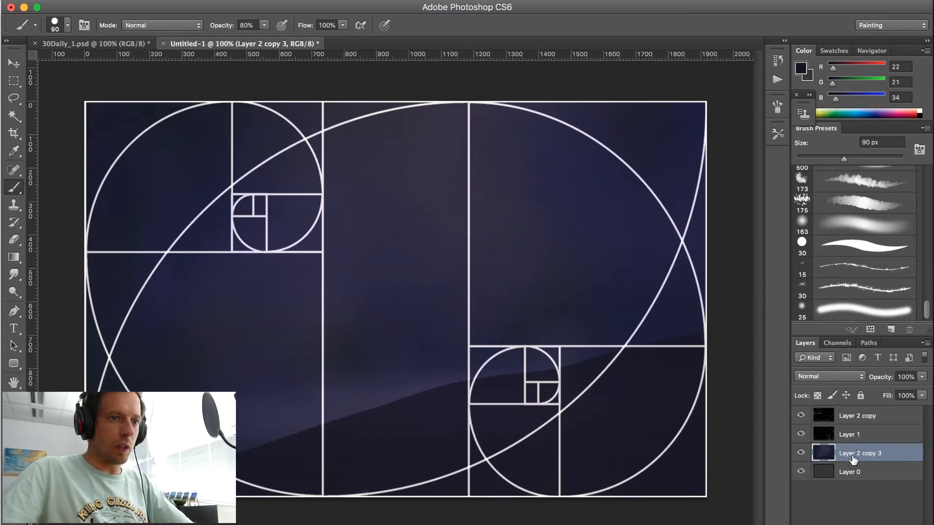
key("ctrl+z")
- Flip both golden-ratio guide layers, Layer 1 and Layer 2 copy, horizontally and return to the Brush tool
left_click(856, 434)
left_click(856, 416, "shift")
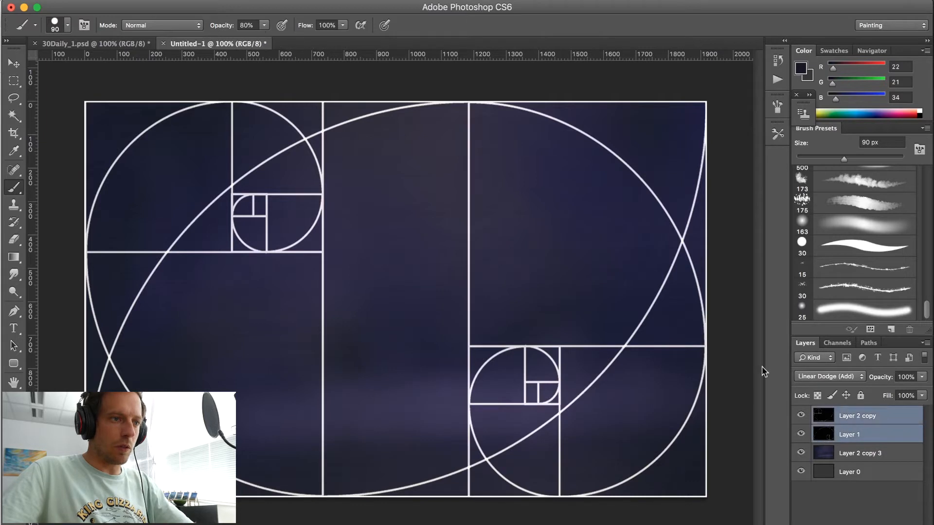
key("ctrl+t")
right_click(594, 494)
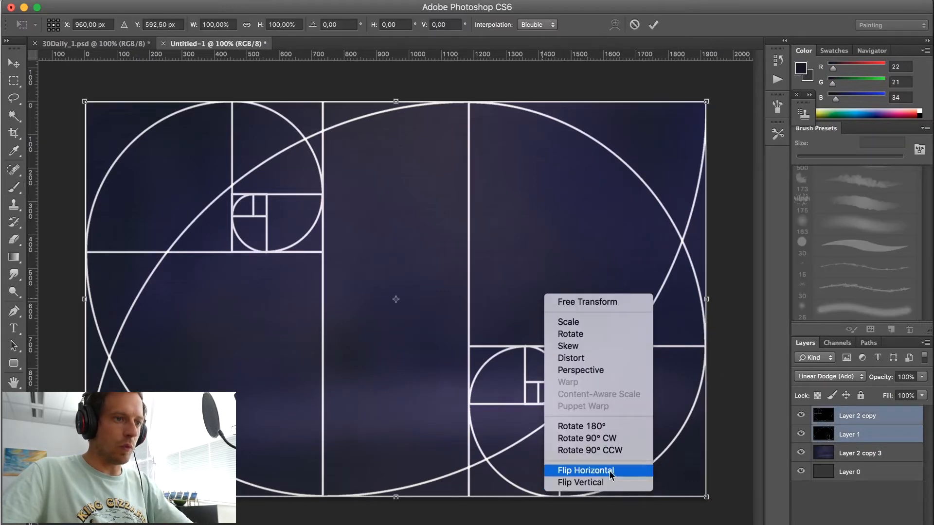
left_click(588, 470)
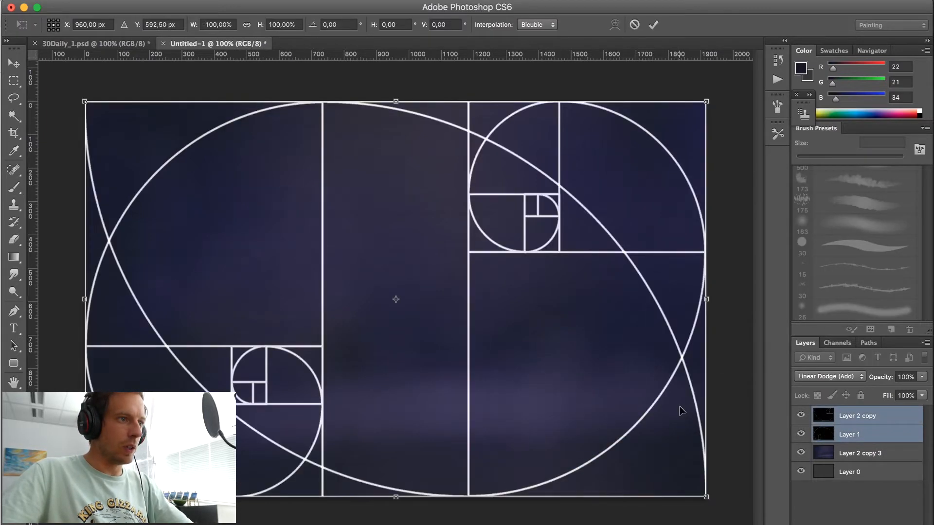
key("Return")
key("b")
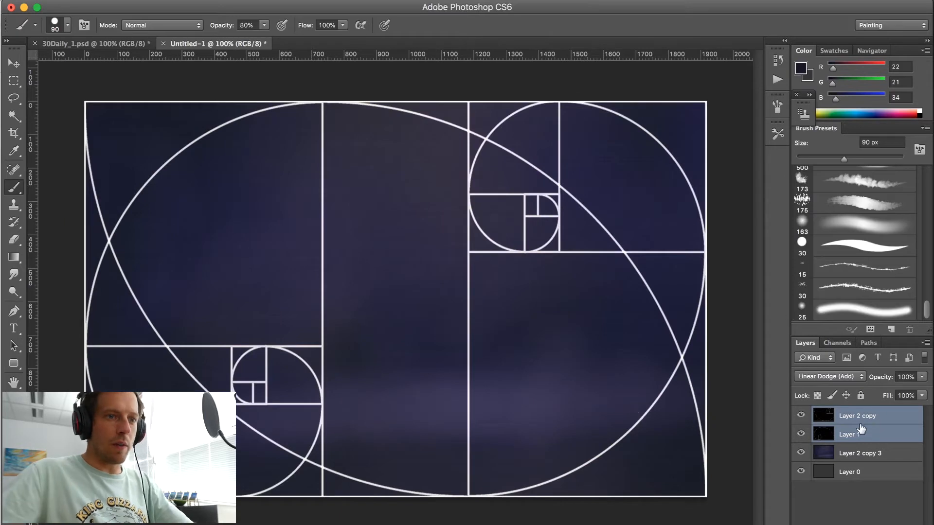
- Add a layer above Layer 2 copy 3 and paint a dark hillside descending from the left edge to the lower right
left_click(860, 455)
key("super+alt+shift+n")
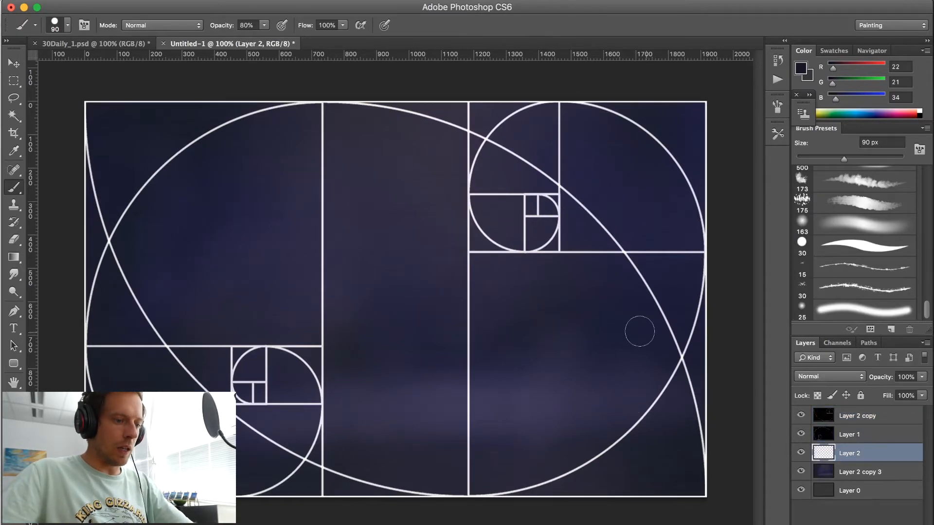
left_click_drag(925, 311, 927, 294)
left_click(876, 263)
mouse_move(37, 334)
left_mouse_down()
mouse_move(485, 471)
mouse_move(340, 421)
mouse_move(34, 343)
left_mouse_up()
mouse_move(87, 370)
left_mouse_down()
mouse_move(146, 452)
mouse_move(146, 438)
mouse_move(415, 456)
mouse_move(47, 403)
mouse_move(302, 500)
left_mouse_up()
mouse_move(662, 498)
left_mouse_down()
mouse_move(734, 508)
mouse_move(361, 469)
mouse_move(527, 494)
mouse_move(68, 336)
left_mouse_up()
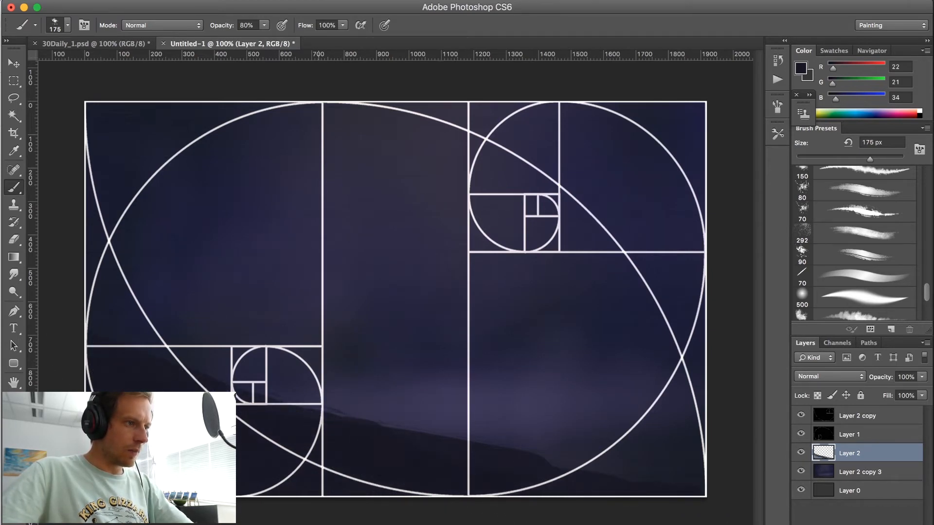
- Paint small vertical tree silhouettes along the left part of the hillside ridge, varying the textured brush between 50 and 9 px
key("bracketleft")
key("bracketleft")
key("bracketleft")
key("bracketleft")
key("bracketleft")
key("bracketleft")
key("bracketleft")
key("bracketleft")
key("bracketleft")
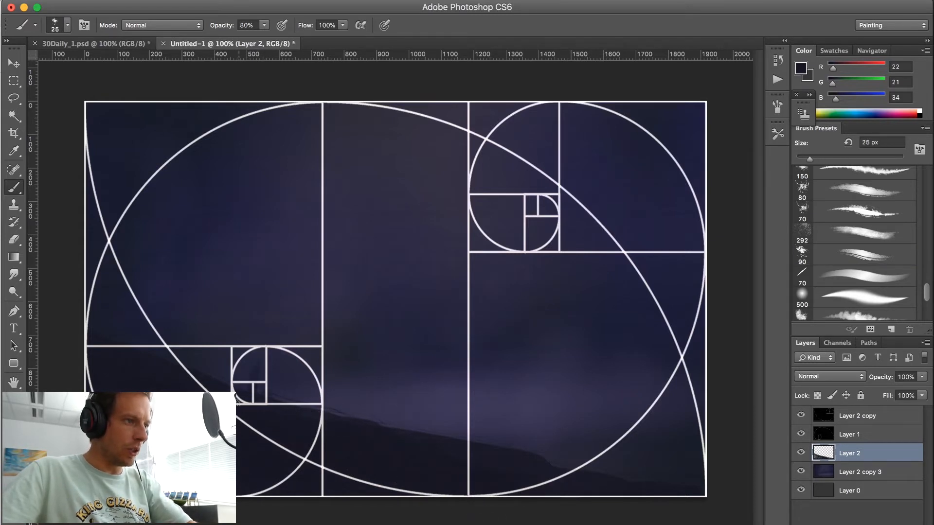
key("bracketright")
key("bracketright")
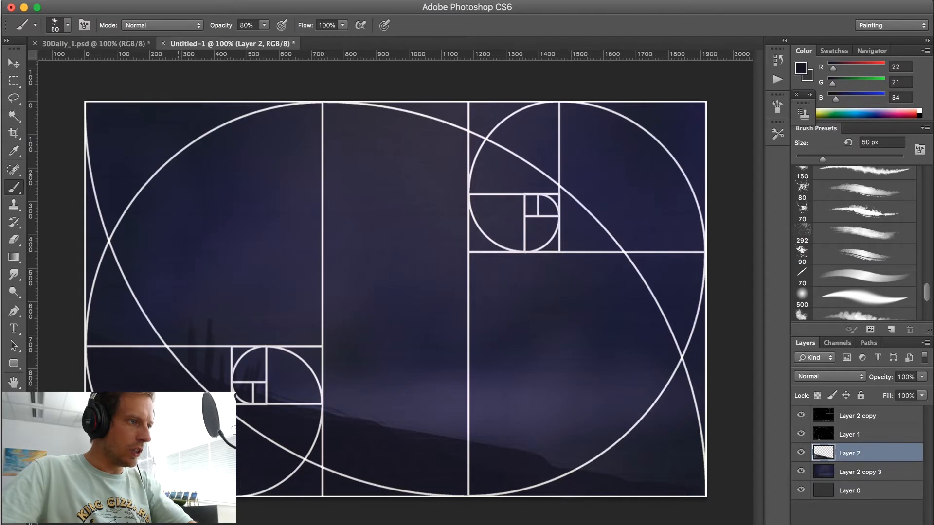
key("bracketleft")
key("bracketleft")
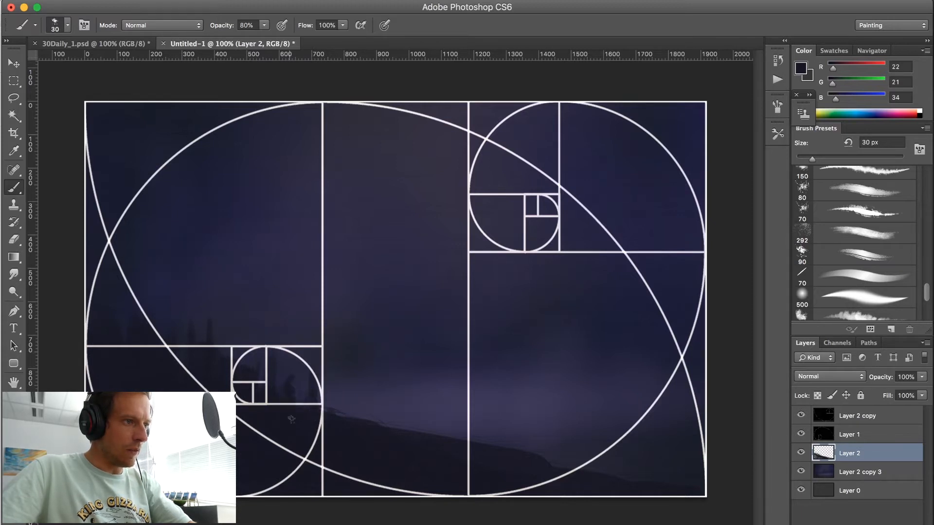
key("bracketleft")
key("bracketleft")
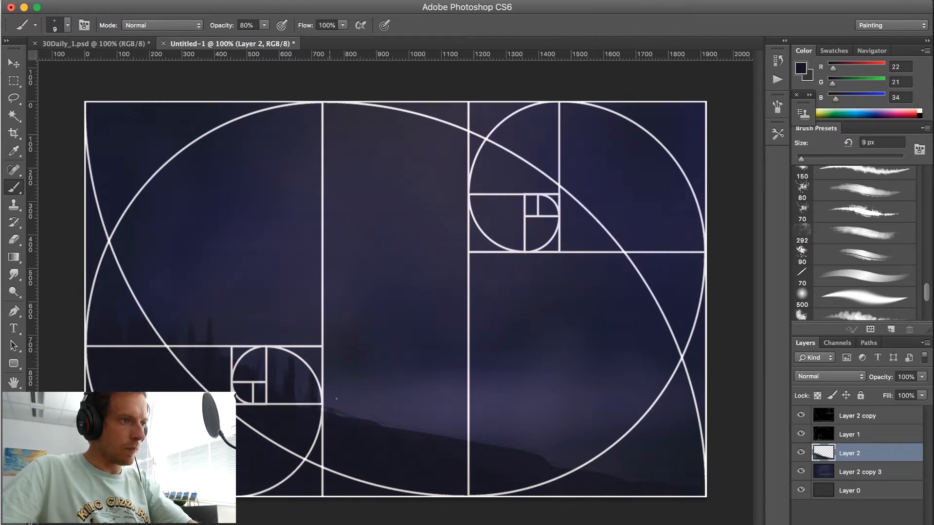
- Hide both golden-ratio guide layers, Layer 2 copy and Layer 1
left_click(800, 415)
left_click(801, 433)
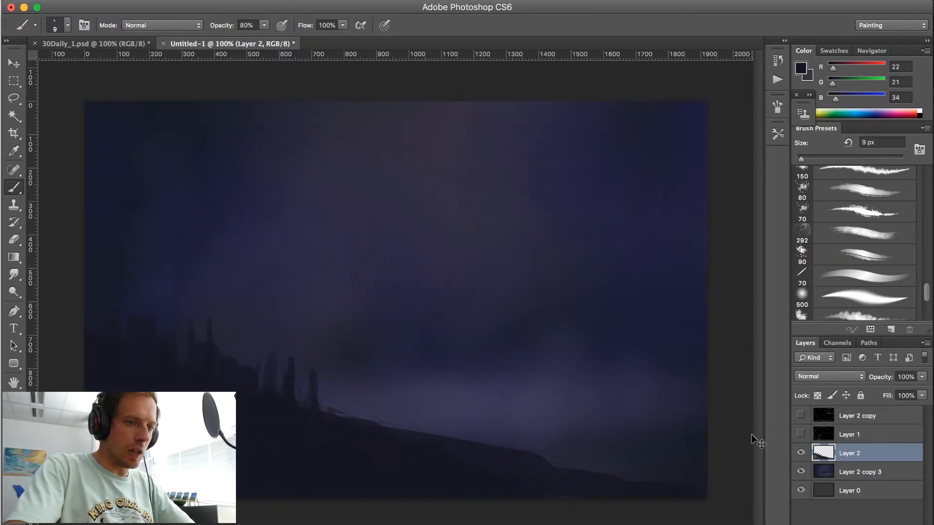
- Choose another textured brush preset and shape the ridge silhouettes into pointed firs at 10 to 20 px
key("super+plus")
scroll(509, 241, "left", 6)
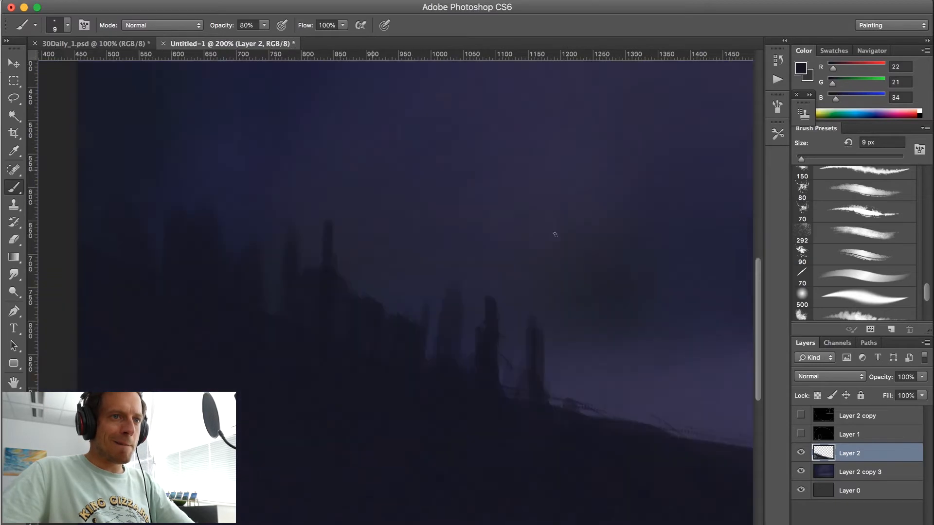
left_click(864, 190)
key("bracketleft")
key("bracketleft")
key("bracketleft")
key("bracketleft")
key("bracketleft")
key("bracketleft")
key("bracketleft")
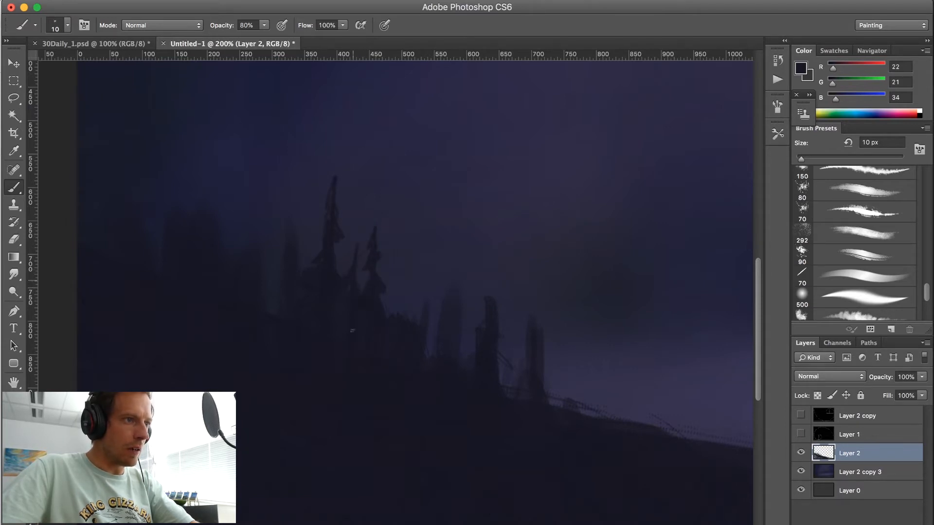
key("bracketright")
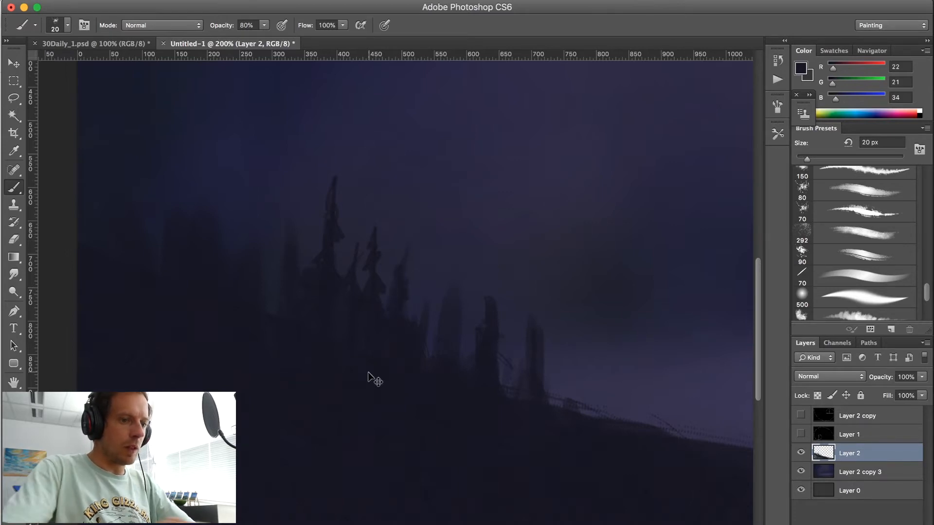
- Enlarge the brush to 50 px and paint a tall tree trunk rising from the left ridge past the canvas top
scroll(369, 377, "down", 4)
scroll(369, 377, "up", 1)
key("super+plus")
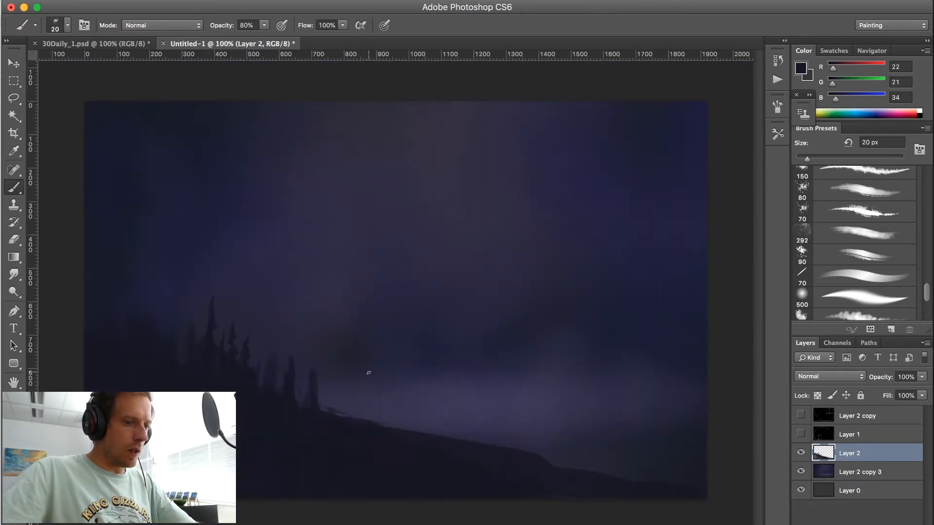
key("bracketright")
key("bracketright")
key("bracketright")
key("bracketright")
key("bracketright")
key("bracketright")
key("bracketright")
key("bracketright")
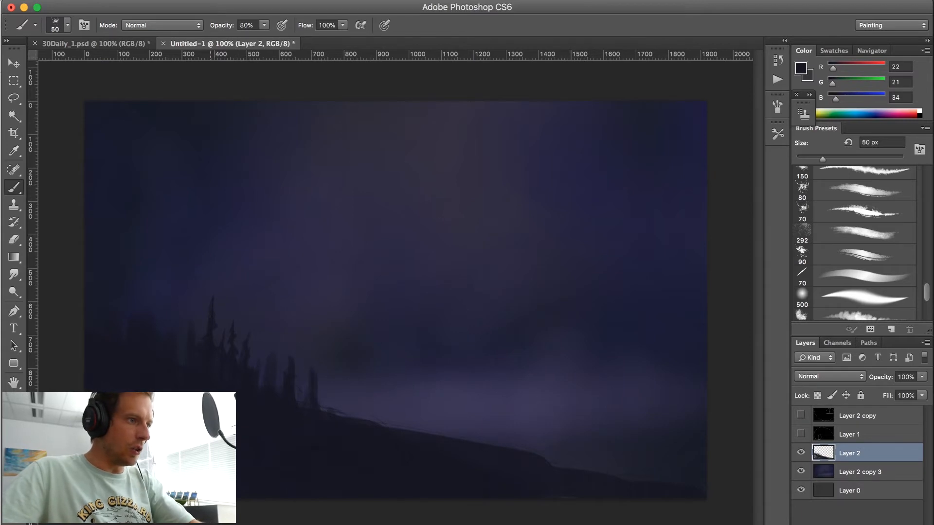
left_click_drag(185, 321, 182, 91)
mouse_move(181, 99)
left_mouse_down()
mouse_move(191, 349)
mouse_move(184, 65)
left_mouse_up()
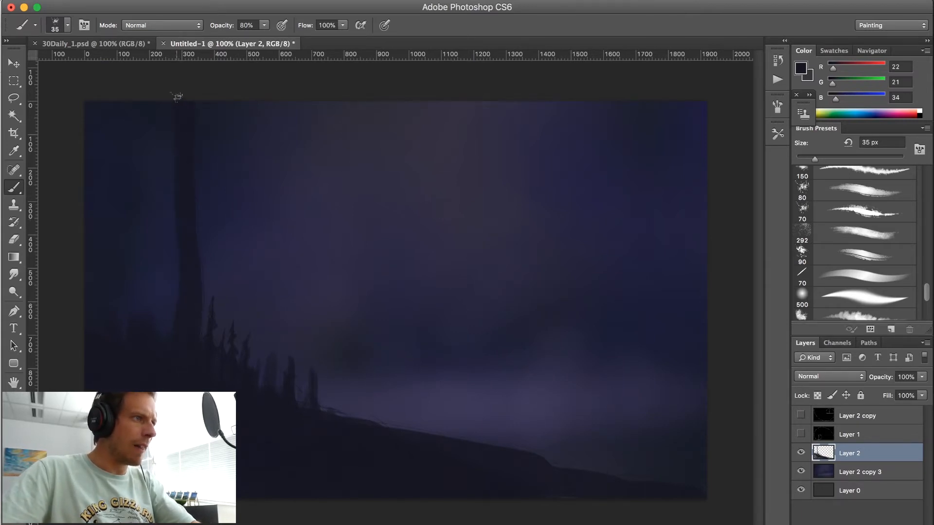
- Paint a second tall trunk near the canvas's left edge and widen it with the brush at 90 px
key("[")
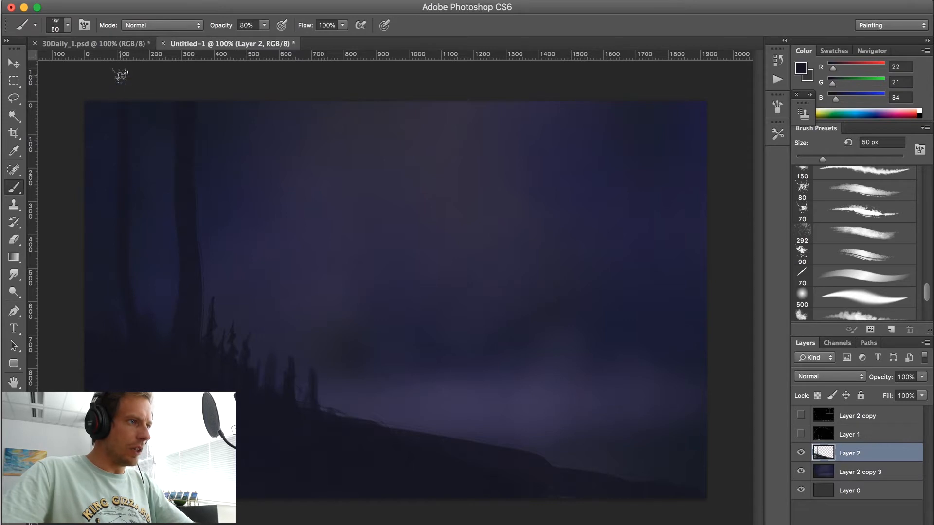
key("bracketright")
key("bracketright")
key("bracketright")
key("bracketright")
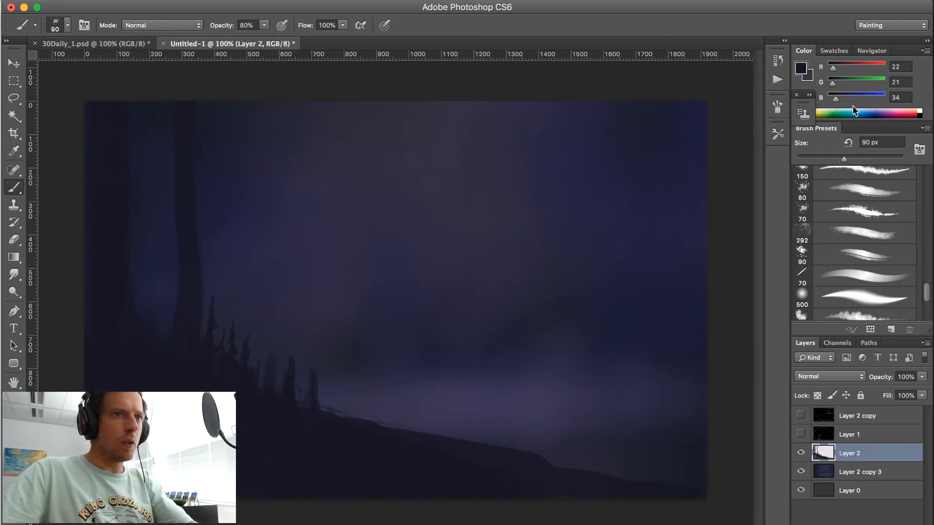
- Set the foreground colour to RGB 14, 14, 23 and repaint the two tall trunks darker with the 90 px brush
left_click(800, 68)
left_click_drag(548, 265, 564, 269)
left_click(761, 107)
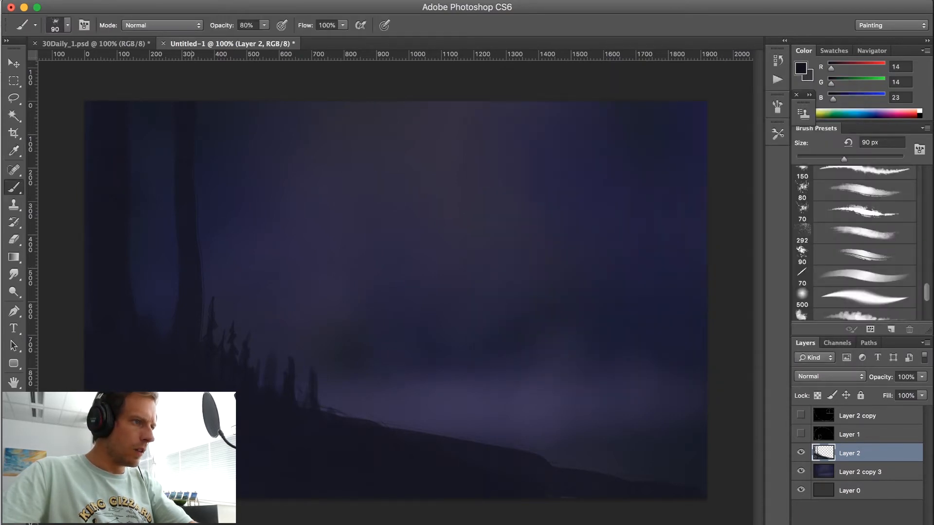
mouse_move(173, 333)
left_mouse_down()
mouse_move(173, 146)
mouse_move(184, 92)
left_mouse_up()
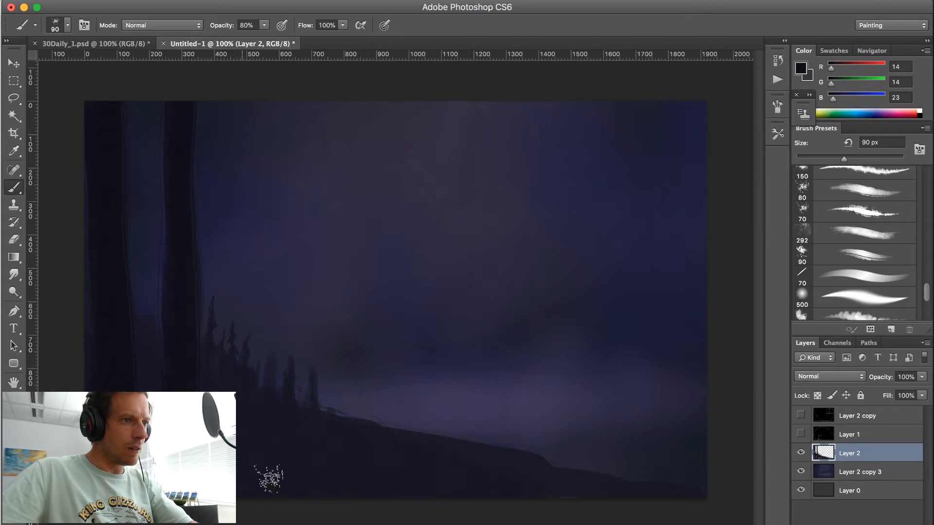
- Choose the irregular 40 px brush preset, reduce it to 30 px and set its opacity to 100%
left_click_drag(925, 298, 932, 235)
mouse_move(855, 287)
left_mouse_down()
mouse_move(850, 298)
mouse_move(763, 256)
mouse_move(861, 290)
left_mouse_up()
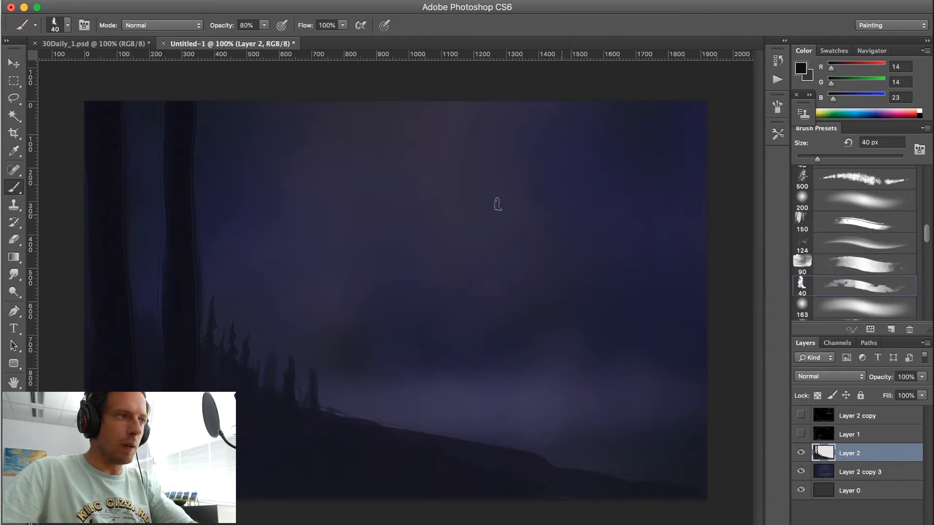
key("bracketleft")
key("0")
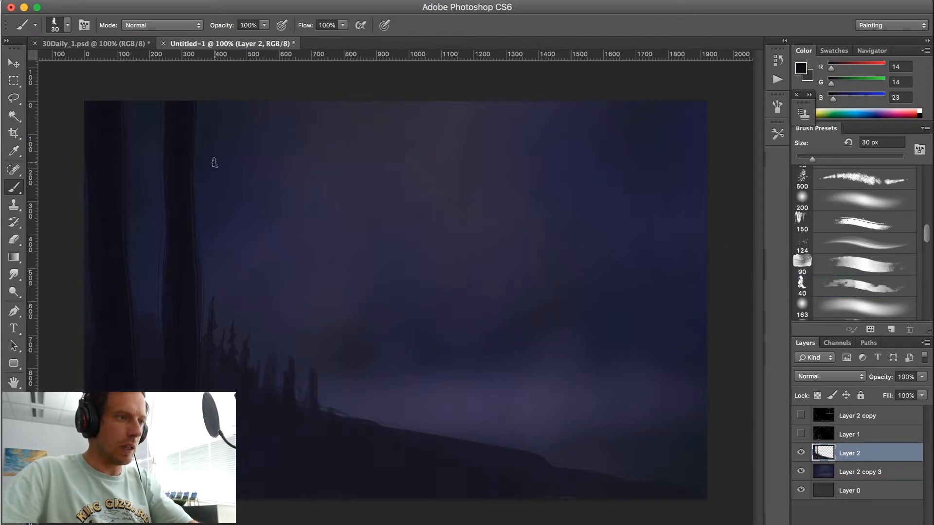
- Paint drooping fir branches on both sides of the inner tall trunk, using the brush at 45 and 40 px
key("bracketright")
key("bracketright")
key("bracketright")
mouse_move(181, 128)
left_mouse_down()
mouse_move(223, 179)
mouse_move(182, 116)
mouse_move(183, 162)
mouse_move(180, 87)
mouse_move(209, 125)
mouse_move(183, 159)
mouse_move(219, 240)
left_mouse_up()
mouse_move(182, 213)
left_mouse_down()
mouse_move(147, 252)
mouse_move(177, 216)
mouse_move(144, 283)
left_mouse_up()
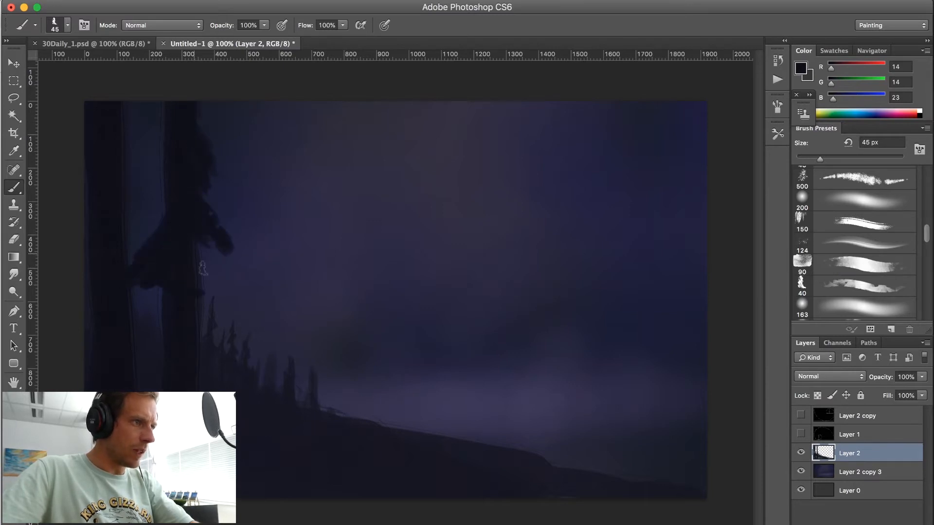
left_click_drag(195, 264, 234, 314)
mouse_move(192, 291)
left_mouse_down()
mouse_move(214, 323)
mouse_move(231, 313)
mouse_move(242, 321)
mouse_move(228, 287)
mouse_move(211, 284)
mouse_move(247, 308)
mouse_move(215, 269)
mouse_move(216, 254)
mouse_move(229, 306)
left_mouse_up()
key("bracketleft")
mouse_move(173, 297)
left_mouse_down()
mouse_move(153, 313)
mouse_move(158, 359)
left_mouse_up()
mouse_move(187, 310)
left_mouse_down()
mouse_move(205, 335)
mouse_move(221, 337)
left_mouse_up()
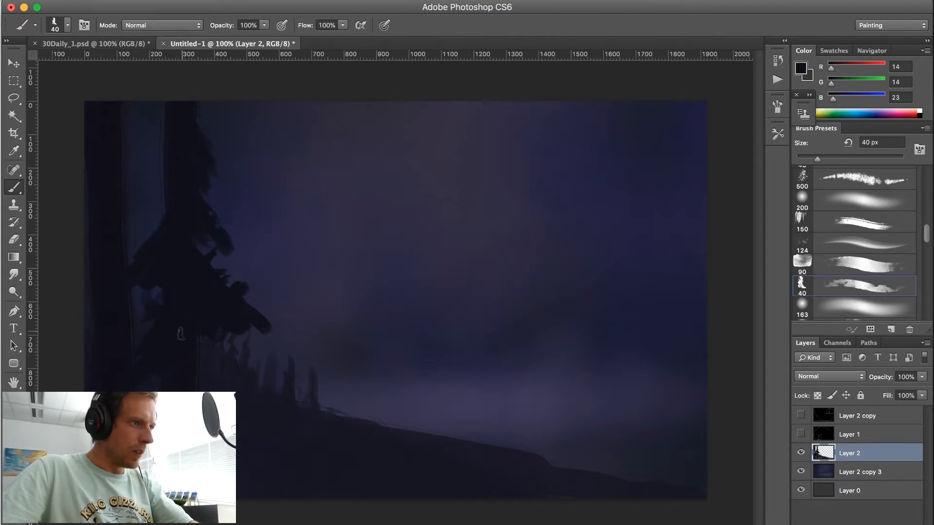
left_click_drag(156, 355, 226, 383)
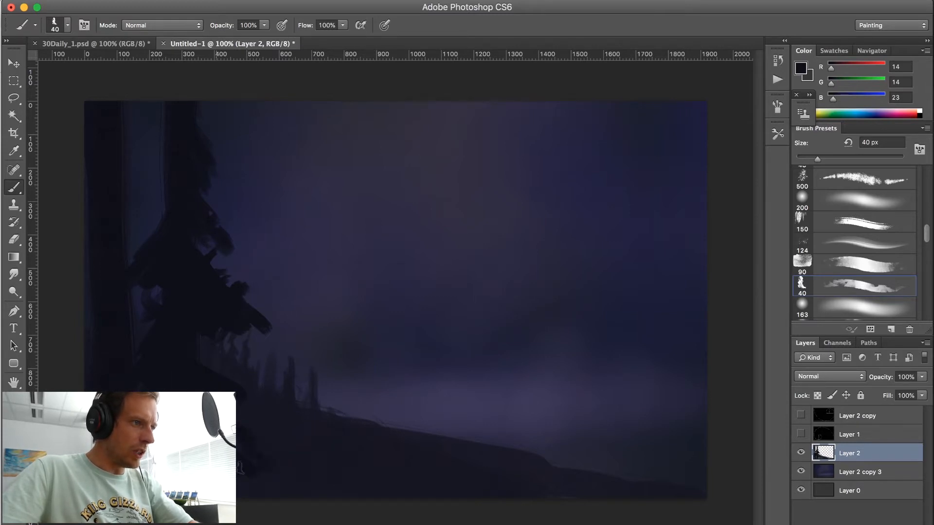
- Add finer branches to the upper left and right sides of the inner fir with the brush at 25 px
key("bracketleft")
key("bracketleft")
key("bracketleft")
mouse_move(163, 147)
left_mouse_down()
mouse_move(140, 175)
mouse_move(141, 197)
left_mouse_up()
left_click_drag(171, 175, 155, 195)
left_click_drag(193, 165, 162, 212)
left_click_drag(138, 165, 128, 185)
mouse_move(191, 196)
left_mouse_down()
mouse_move(228, 207)
mouse_move(229, 233)
left_mouse_up()
left_click_drag(221, 282, 278, 312)
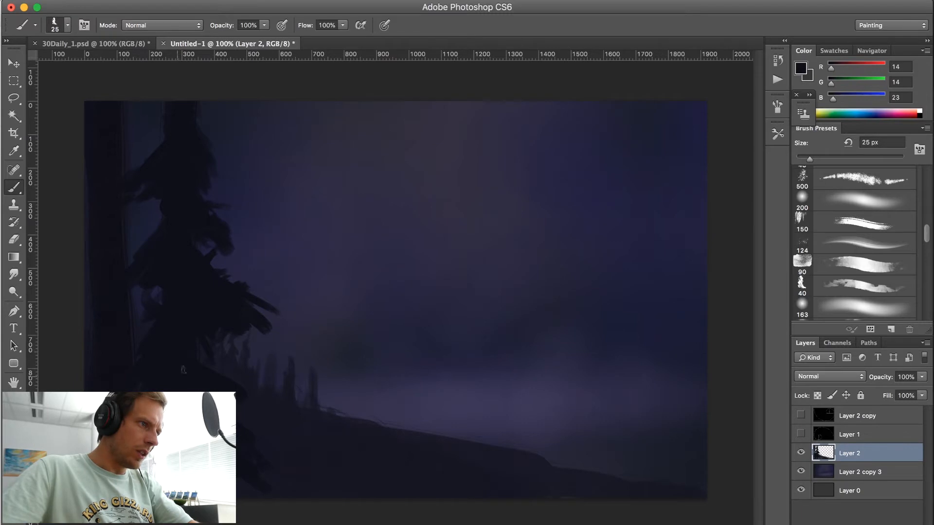
- Paint dark branches on the trunk at the canvas's left edge, varying the brush between 45 and 30 px
key("bracketright")
key("bracketright")
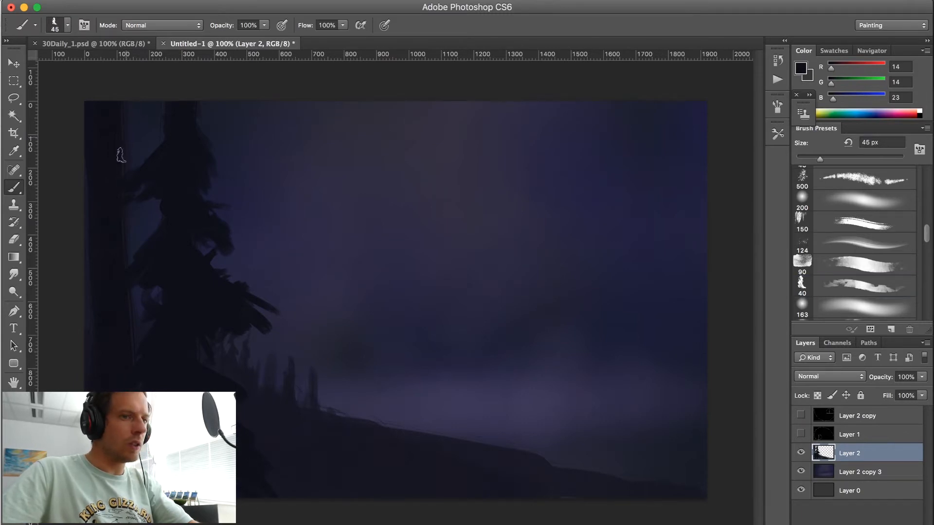
key("bracketleft")
key("bracketleft")
key("bracketleft")
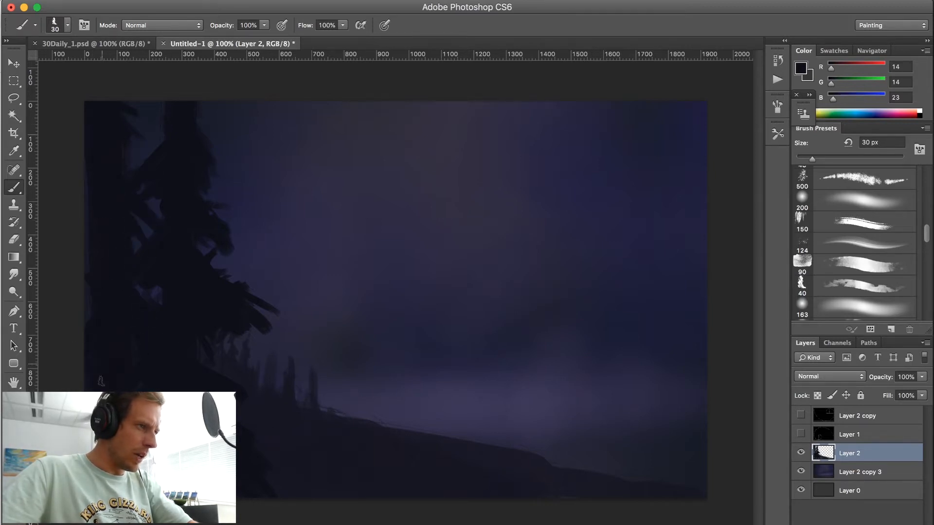
key("period")
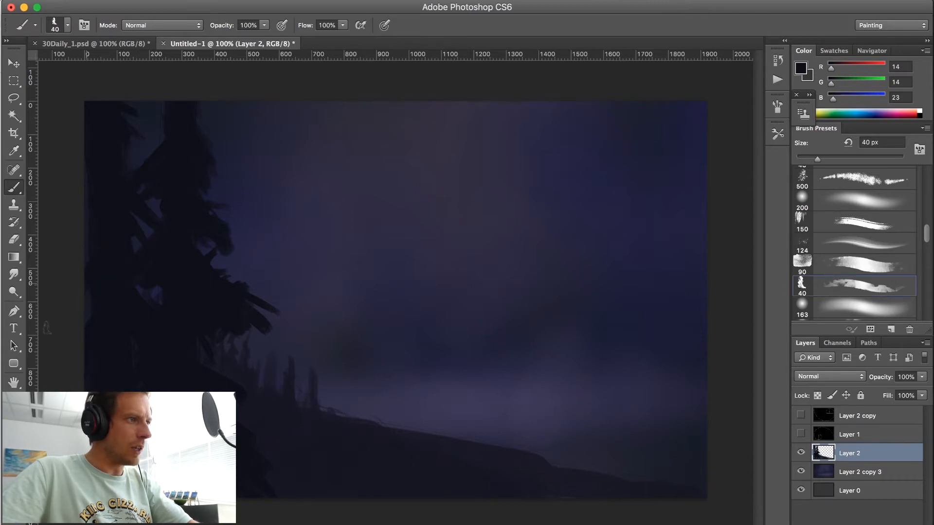
- Paint a medium-height fir right of the large trees at 20 px and a thin fir between them at 10 px
key("bracketleft")
key("bracketleft")
mouse_move(275, 511)
left_mouse_down()
mouse_move(270, 282)
mouse_move(280, 315)
mouse_move(263, 332)
mouse_move(275, 315)
mouse_move(281, 348)
mouse_move(271, 329)
mouse_move(273, 360)
mouse_move(252, 417)
mouse_move(266, 403)
left_mouse_up()
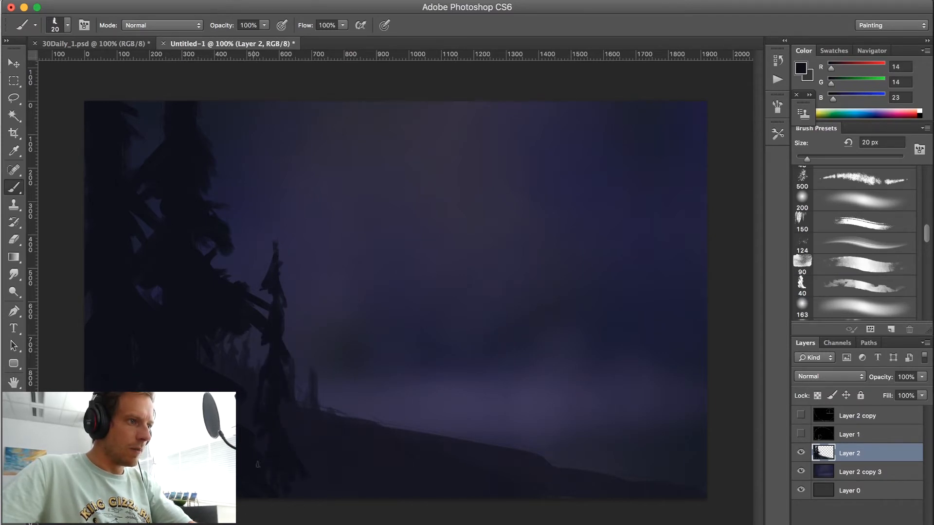
key("bracketright")
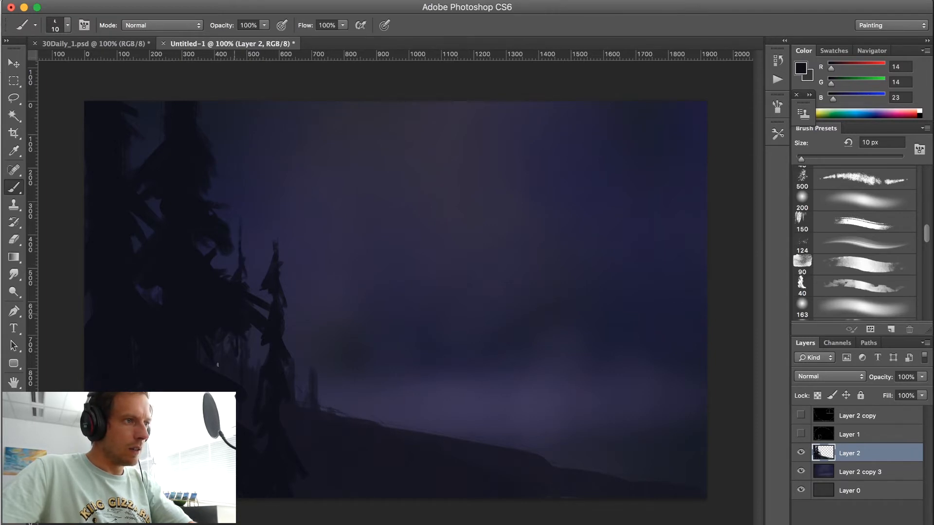
- Paint a smaller fir farther down the slope, using the brush at 25 and 15 px
key("bracketright")
key("bracketright")
key("bracketright")
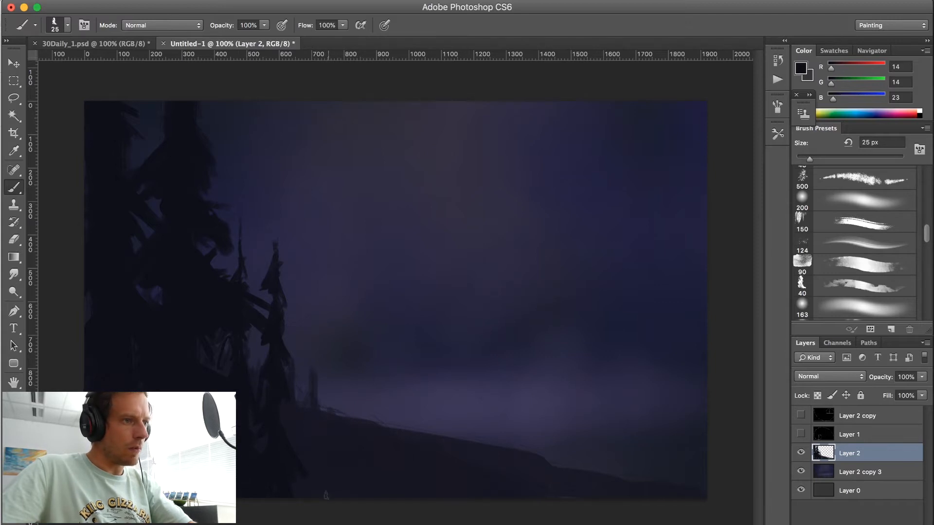
mouse_move(338, 477)
left_mouse_down()
mouse_move(332, 355)
mouse_move(321, 377)
mouse_move(341, 392)
mouse_move(334, 429)
left_mouse_up()
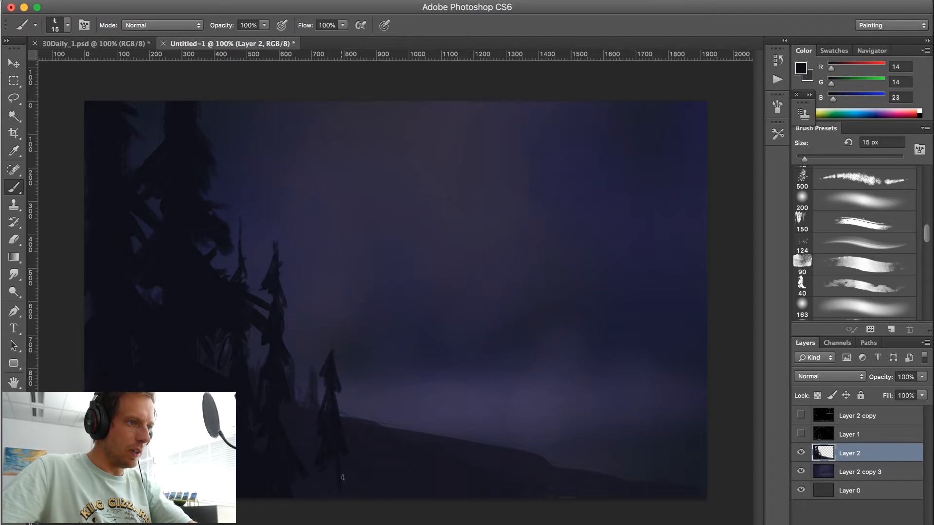
key("bracketleft")
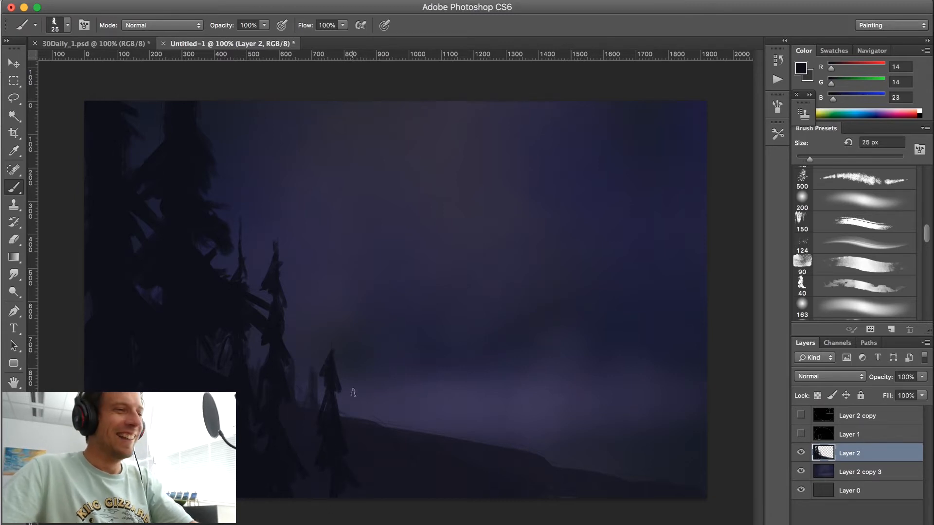
- Extend the tip of the smallest fir and paint another fir between it and the medium one, using the brush at 35 and 15 px
left_click_drag(328, 349, 323, 369)
key("bracketright")
key("bracketright")
key("bracketright")
key("bracketright")
left_click_drag(305, 326, 300, 457)
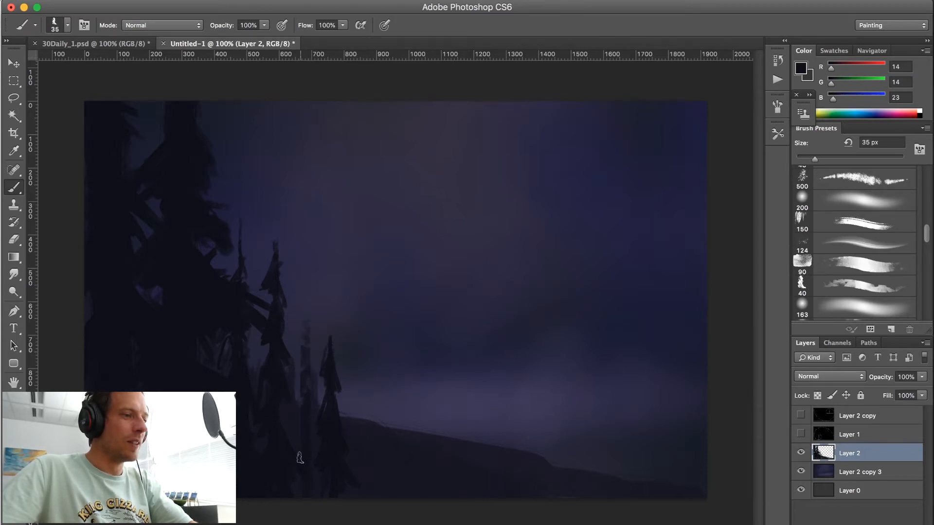
key("bracketleft")
key("bracketleft")
key("bracketleft")
left_click_drag(307, 281, 302, 344)
left_click_drag(307, 305, 302, 356)
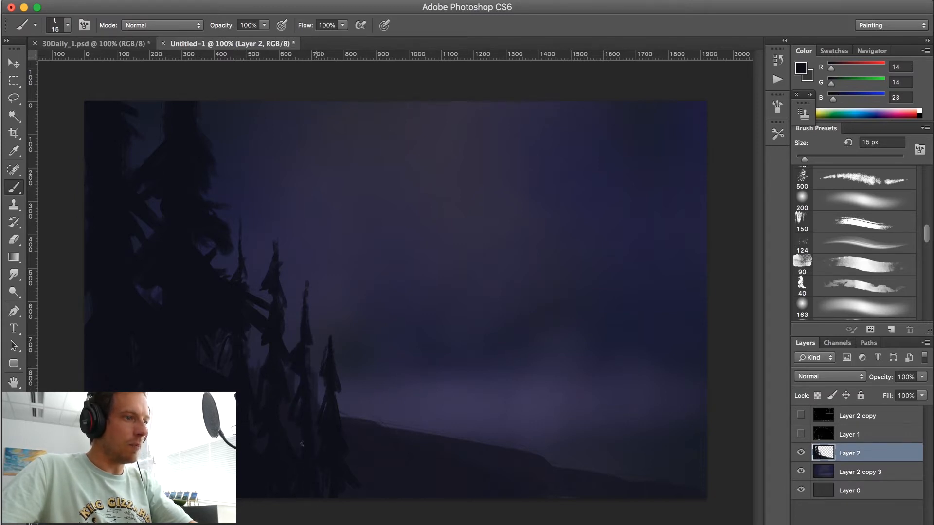
- Sample the hillside colour and paint small distant trees along the upper slope, using the brush at 9 and 20 px
key("bracketright")
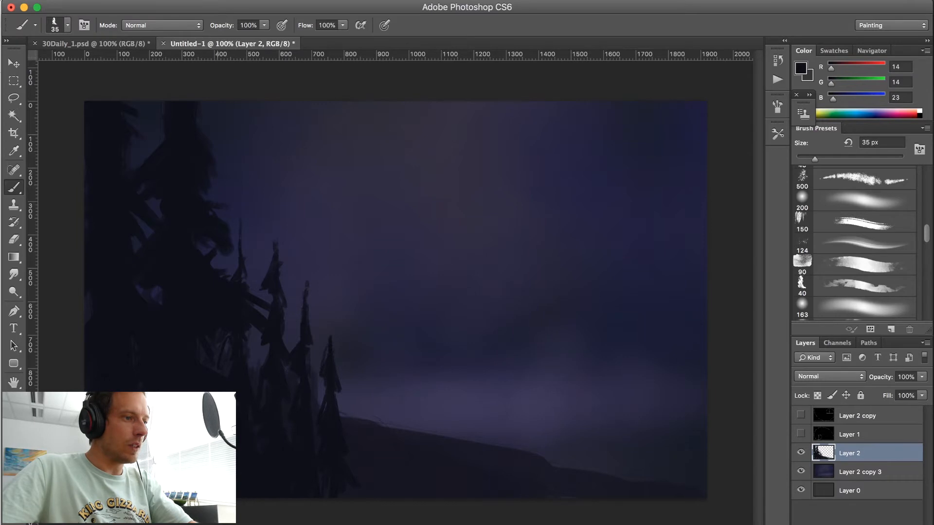
key("bracketleft")
key("bracketleft")
key("bracketleft")
left_click(367, 436, "alt")
key("bracketleft")
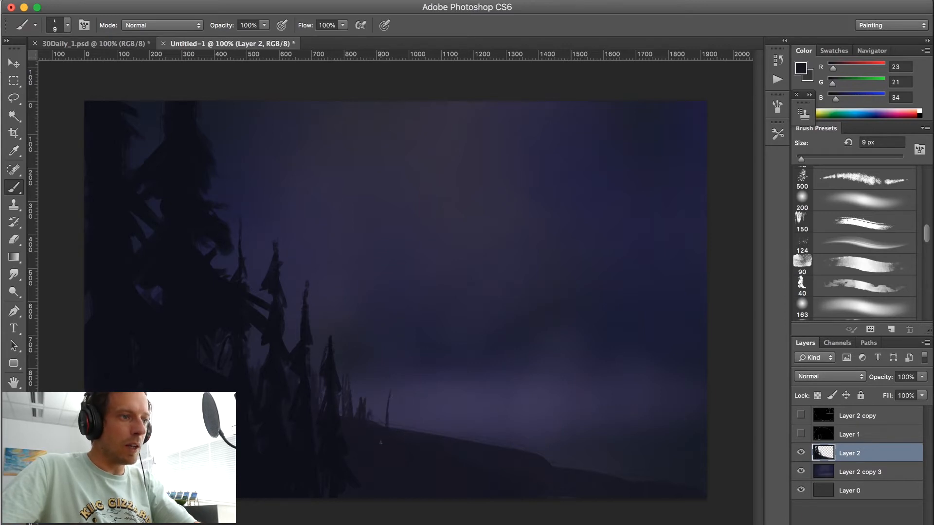
key("bracketright")
mouse_move(377, 389)
left_mouse_down()
mouse_move(379, 425)
mouse_move(371, 422)
mouse_move(402, 412)
left_mouse_up()
key("bracketright")
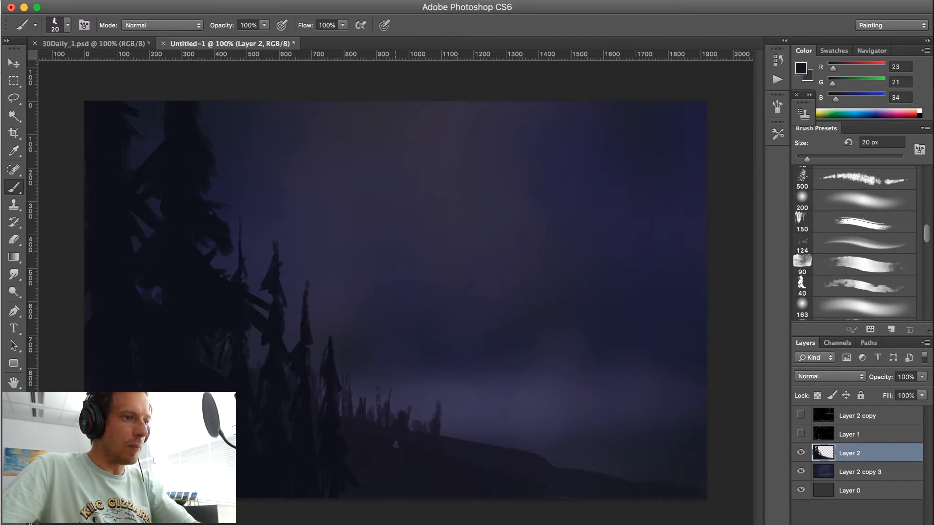
- Sample the dark fir colour and paint a dark foreground ridge along the canvas's lower edge at 35 px
left_click(337, 458, "alt")
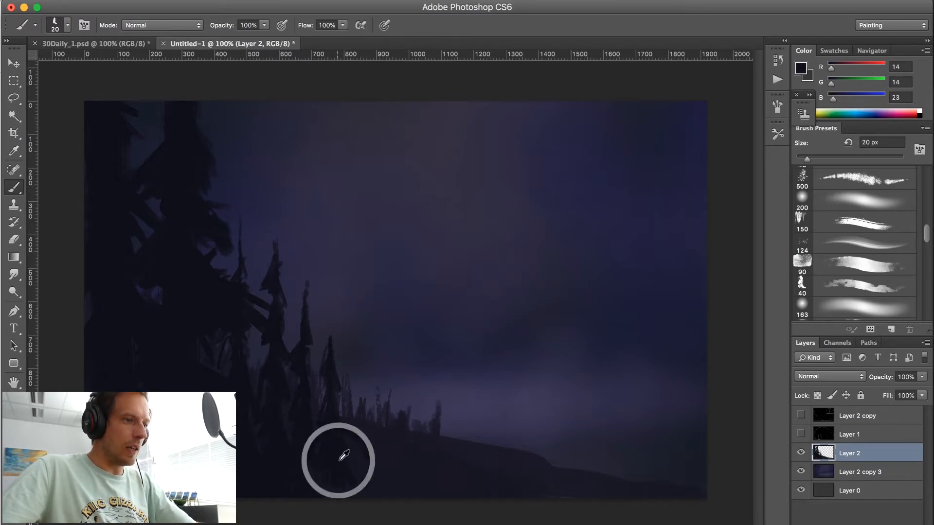
key("bracketright")
key("bracketright")
mouse_move(453, 479)
left_mouse_down()
mouse_move(546, 496)
mouse_move(705, 467)
left_mouse_up()
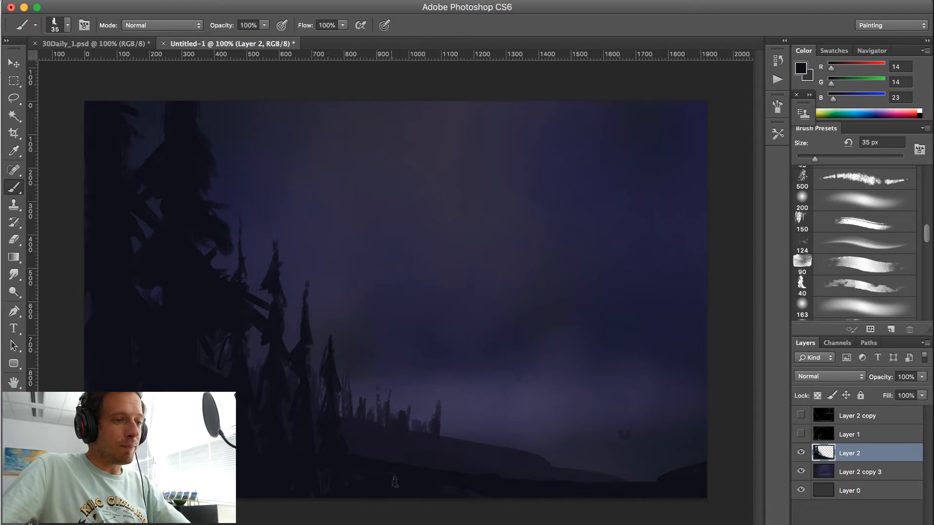
- Paint dark trees on the foreground ridge just right of the smallest fir, using the brush at 30 and 20 px
key("bracketleft")
key("bracketleft")
key("bracketleft")
key("bracketright")
key("bracketright")
key("bracketright")
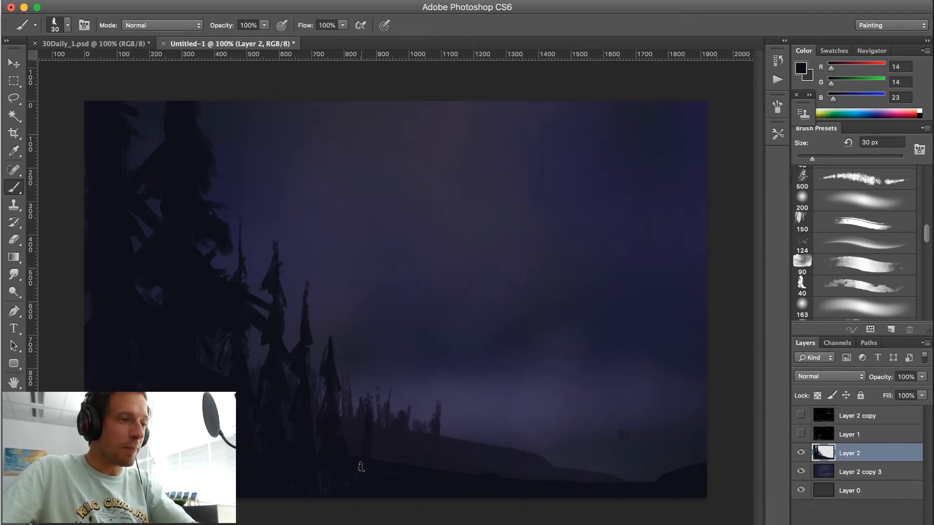
key("bracketleft")
key("bracketleft")
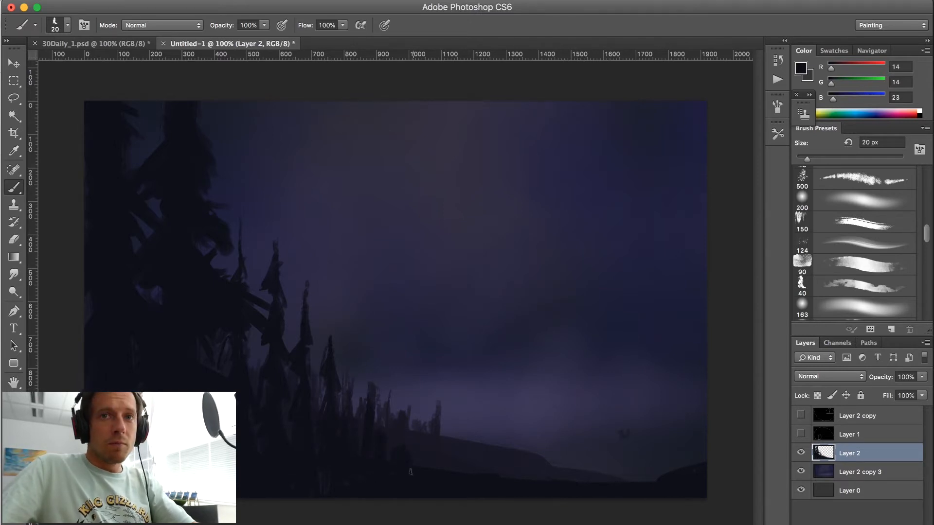
- Paint a row of short dark tree silhouettes along the foreground ridge across the middle and right of the canvas
mouse_move(423, 414)
left_mouse_down()
mouse_move(419, 488)
mouse_move(442, 467)
left_mouse_up()
mouse_move(456, 420)
left_mouse_down()
mouse_move(457, 462)
mouse_move(490, 470)
mouse_move(522, 454)
mouse_move(532, 479)
mouse_move(541, 469)
left_mouse_up()
mouse_move(555, 433)
left_mouse_down()
mouse_move(553, 480)
mouse_move(559, 476)
left_mouse_up()
mouse_move(563, 451)
left_mouse_down()
mouse_move(567, 479)
mouse_move(576, 480)
left_mouse_up()
key("bracketright")
key("bracketright")
left_click_drag(575, 434, 574, 487)
key("bracketright")
key("bracketright")
key("bracketright")
mouse_move(584, 440)
left_mouse_down()
mouse_move(622, 479)
mouse_move(705, 443)
mouse_move(633, 482)
mouse_move(608, 479)
left_mouse_up()
- Paint a faint upright tree and a leaning tree on the ridge's right side, refining them with the brush at 15 px
key("bracketleft")
key("bracketleft")
key("bracketleft")
mouse_move(602, 414)
left_mouse_down()
mouse_move(598, 488)
mouse_move(595, 469)
mouse_move(629, 466)
mouse_move(637, 408)
left_mouse_up()
key("bracketleft")
key("bracketleft")
key("bracketleft")
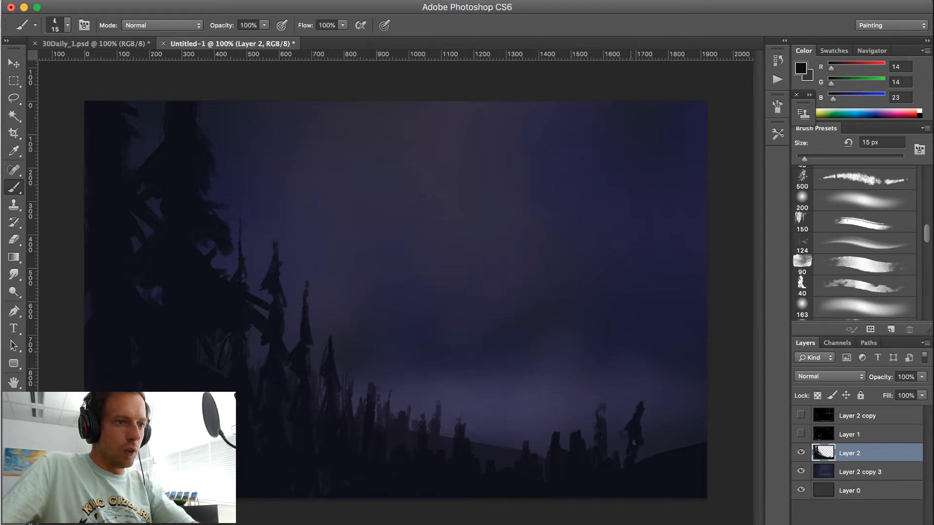
left_click_drag(641, 434, 652, 450)
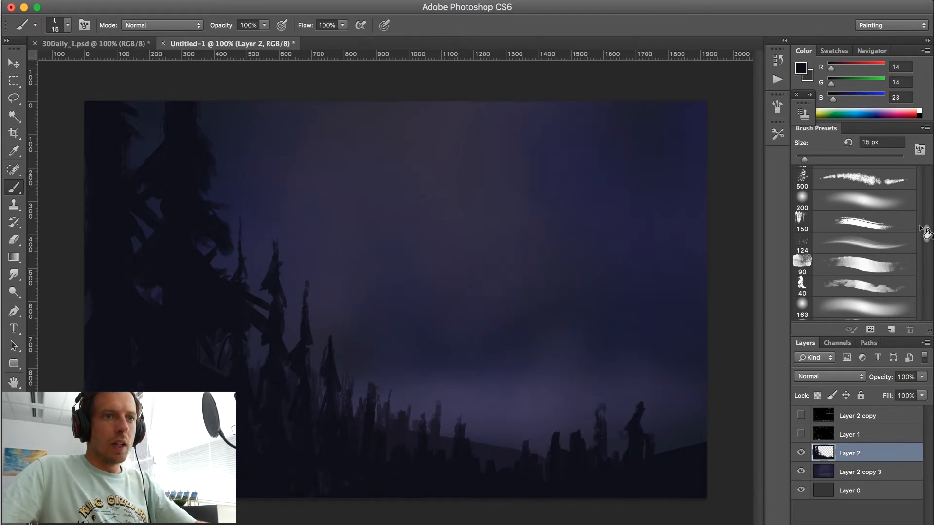
- Switch to the 48 px brush preset, reduce it to 30 px and paint firs at the canvas's right edge
scroll(901, 224, "up", 3)
left_click(901, 222)
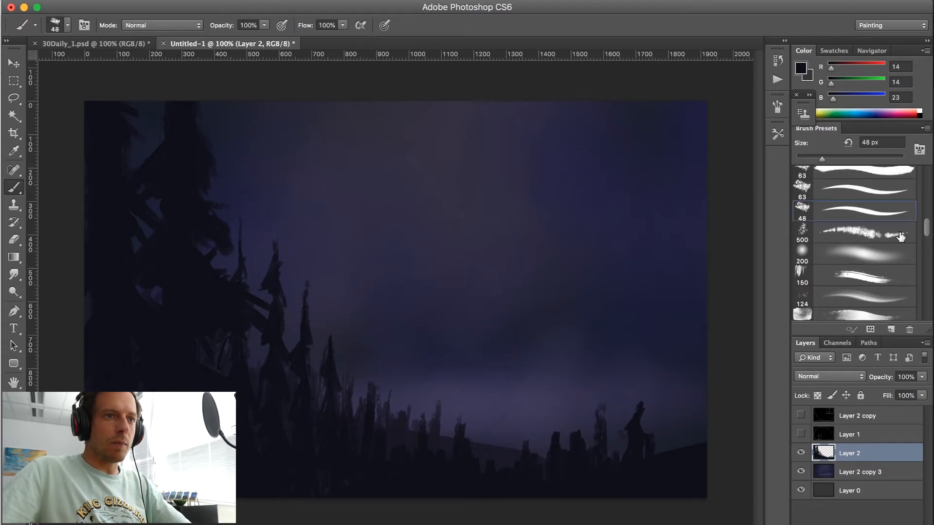
key("bracketleft")
left_click_drag(666, 452, 667, 399)
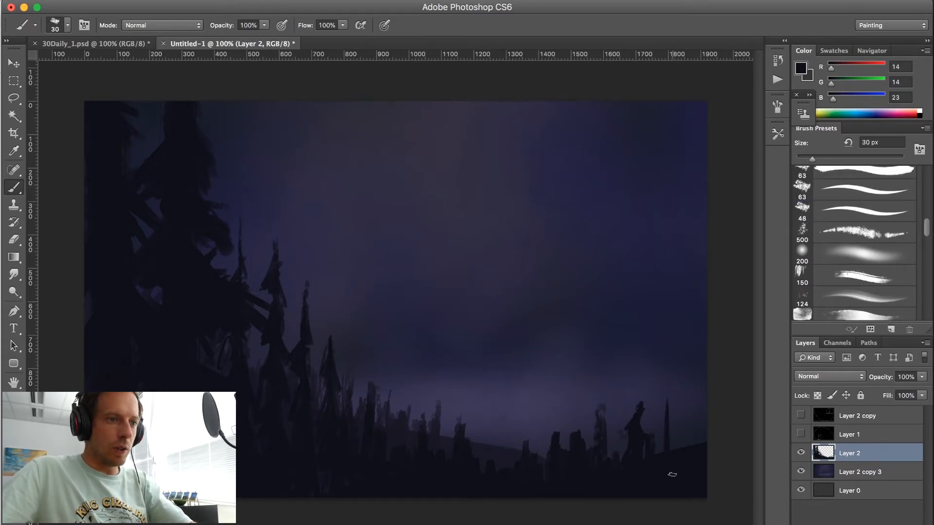
left_click_drag(671, 443, 672, 411)
mouse_move(679, 447)
left_mouse_down()
mouse_move(686, 379)
mouse_move(675, 415)
mouse_move(703, 383)
left_mouse_up()
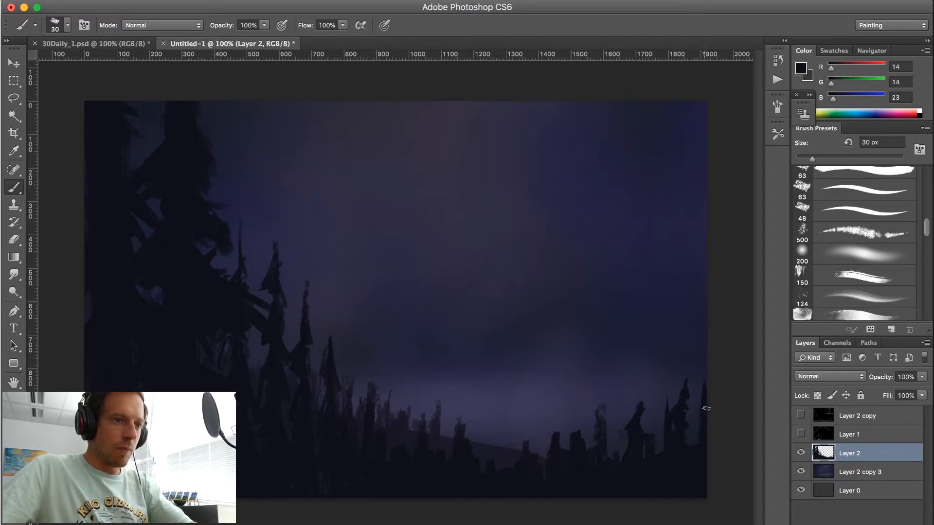
- Paint a tall fir over the faint tree and a second fir left of it, using the brush at 25, 15 and 10 px
left_click_drag(601, 421, 601, 360)
key("bracketleft")
key("bracketleft")
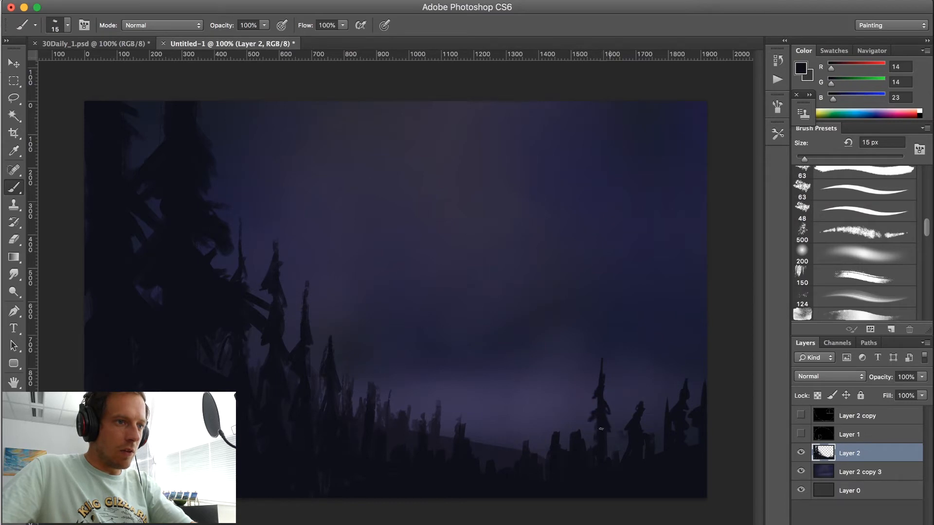
left_click_drag(612, 422, 609, 444)
key("bracketleft")
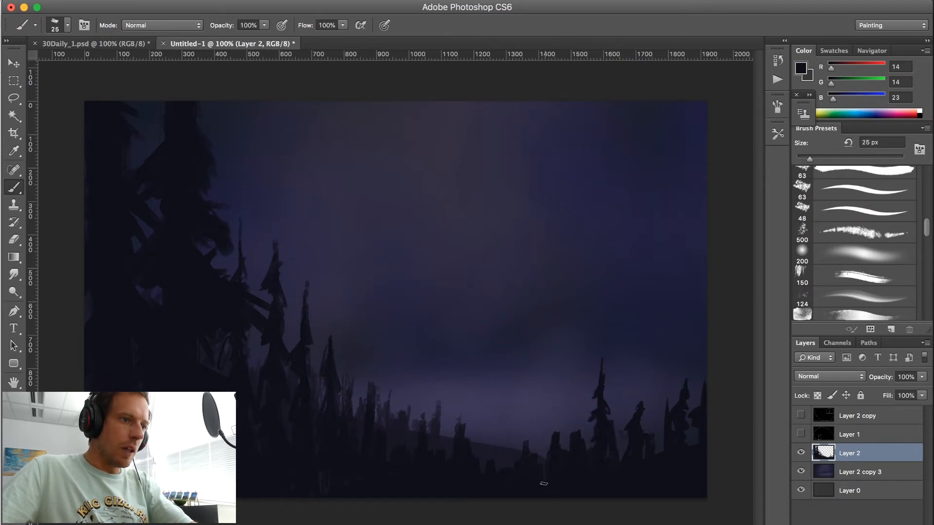
left_click_drag(526, 451, 527, 377)
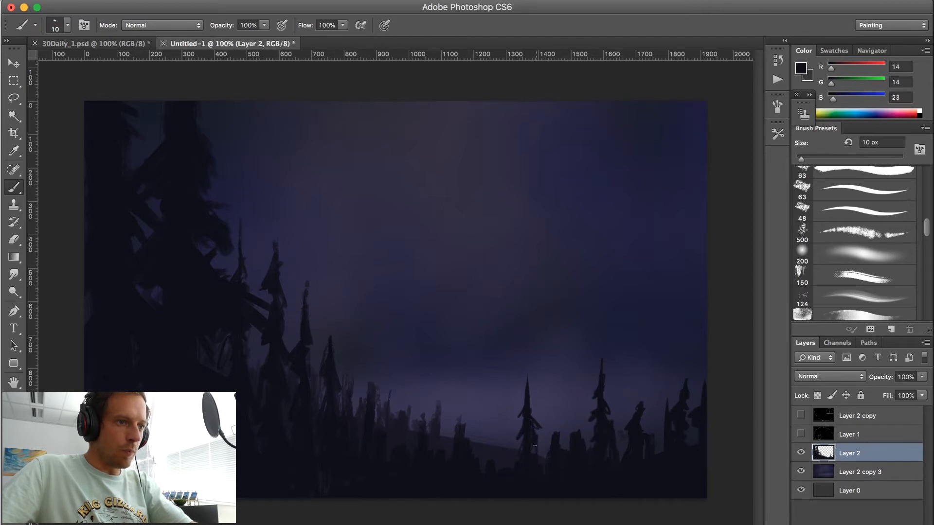
- Paint a fir at the middle of the ridge with thin trunk lines at 9 px and branches at 20 px
key("bracketleft")
left_click_drag(464, 378, 466, 436)
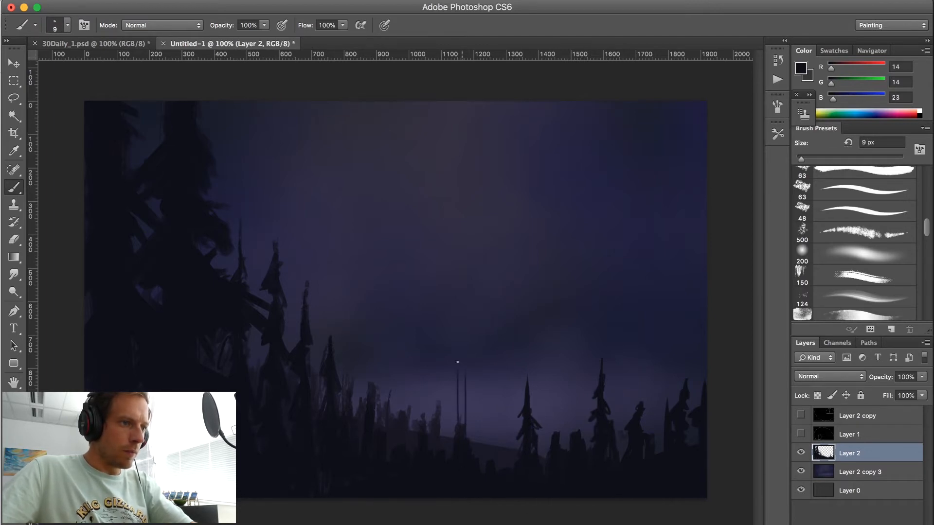
key("bracketright")
key("bracketright")
key("bracketright")
mouse_move(451, 394)
left_mouse_down()
mouse_move(460, 399)
mouse_move(449, 421)
mouse_move(465, 435)
mouse_move(457, 432)
left_mouse_up()
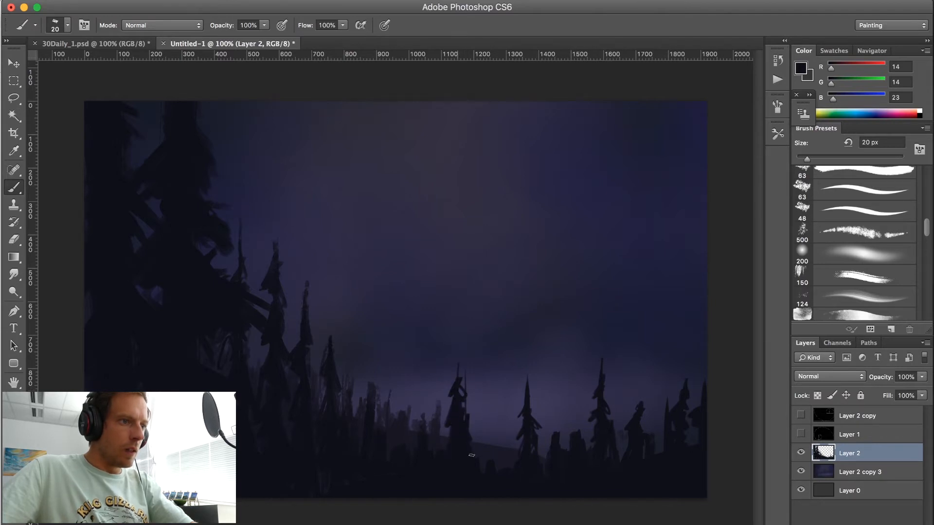
- Add small trees between the ridge's firs at 20 px and thin bare trunks at 7 px
mouse_move(493, 460)
left_mouse_down()
mouse_move(492, 421)
mouse_move(484, 473)
mouse_move(508, 448)
left_mouse_up()
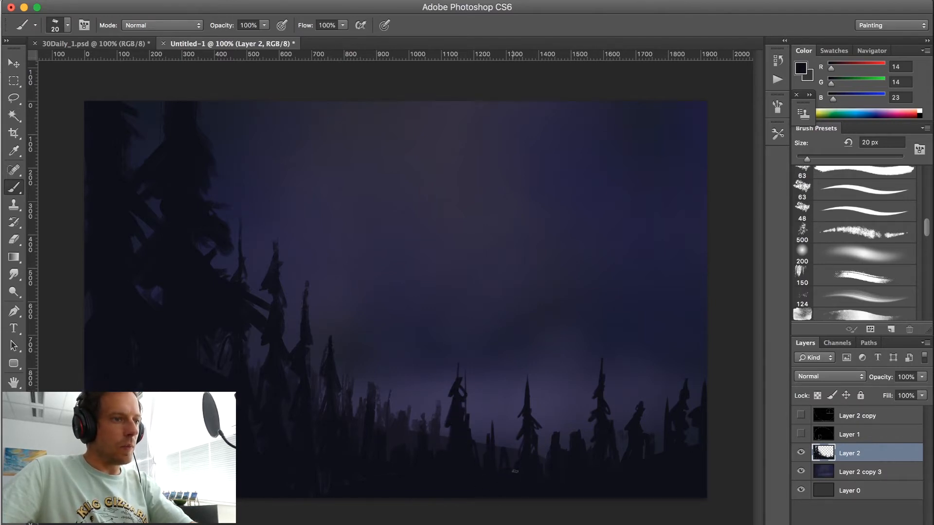
key("bracketleft")
key("bracketleft")
key("bracketleft")
left_click_drag(572, 430, 570, 396)
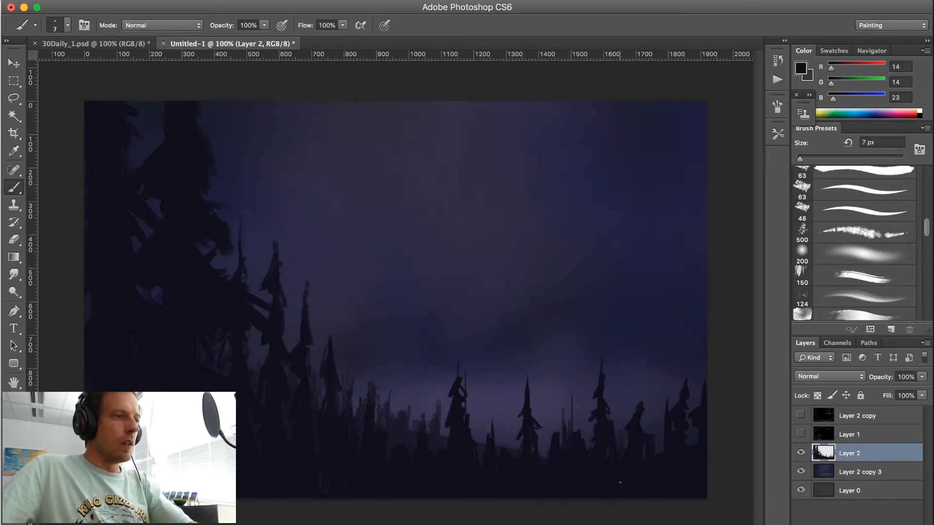
- Add a new layer above the tree layer and choose the 491 px cloud-like brush preset
left_click(892, 521)
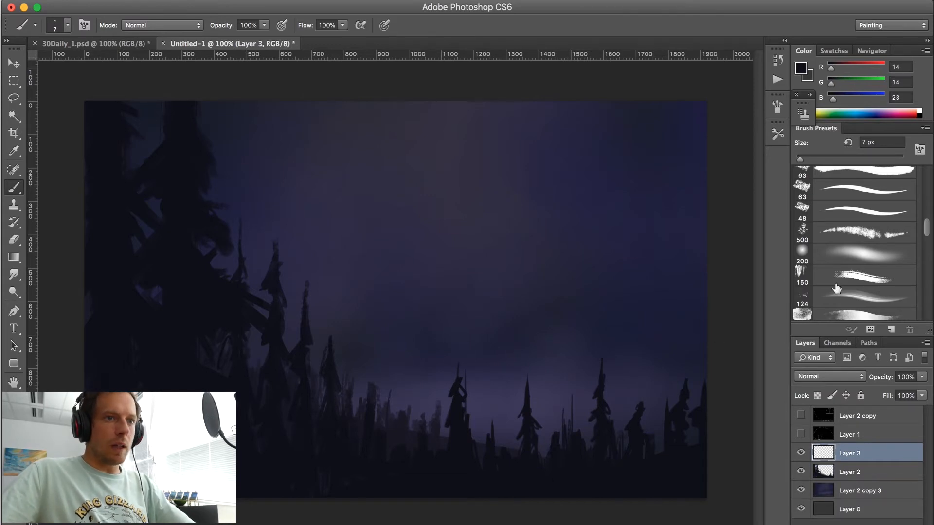
scroll(925, 241, "up", 5)
scroll(926, 242, "down", 6)
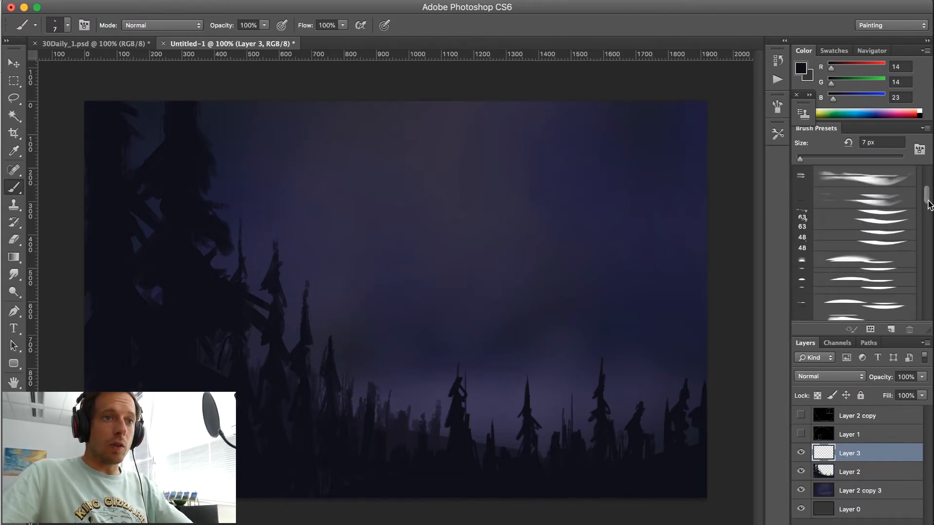
scroll(927, 242, "down", 3)
left_click(915, 258)
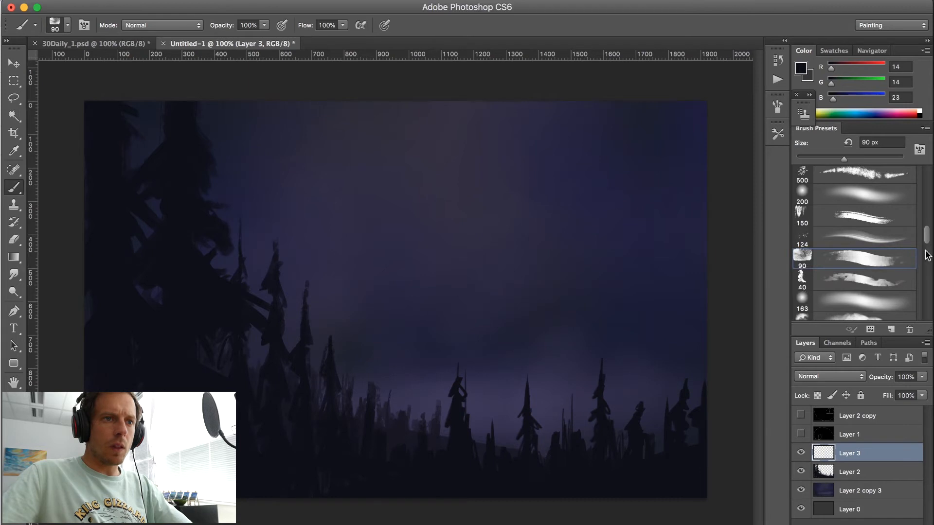
scroll(929, 236, "down", 3)
left_click(866, 265)
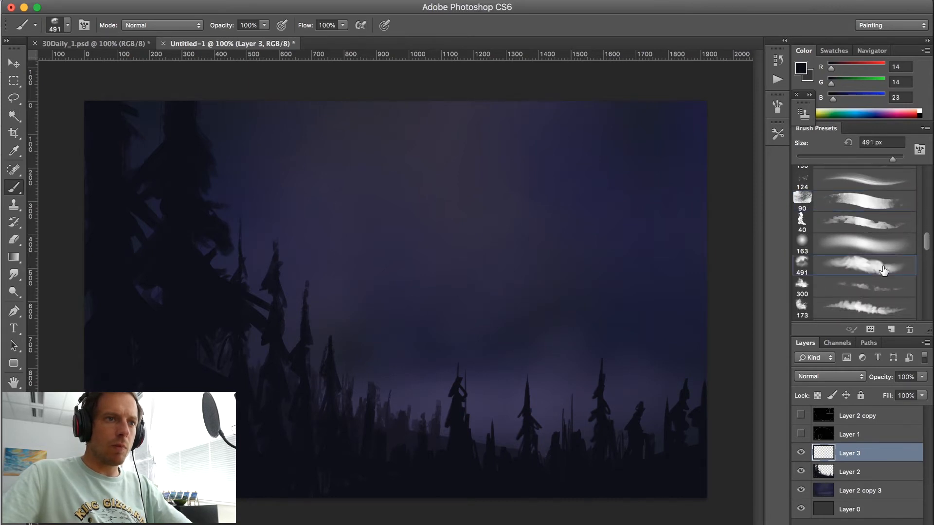
- Sample the purple horizon glow and paint mist over the right-hand firs with the brush at 90 px and 20% opacity
left_click(501, 407, "alt")
key("bracketleft")
key("bracketleft")
key("bracketleft")
key("bracketleft")
key("bracketleft")
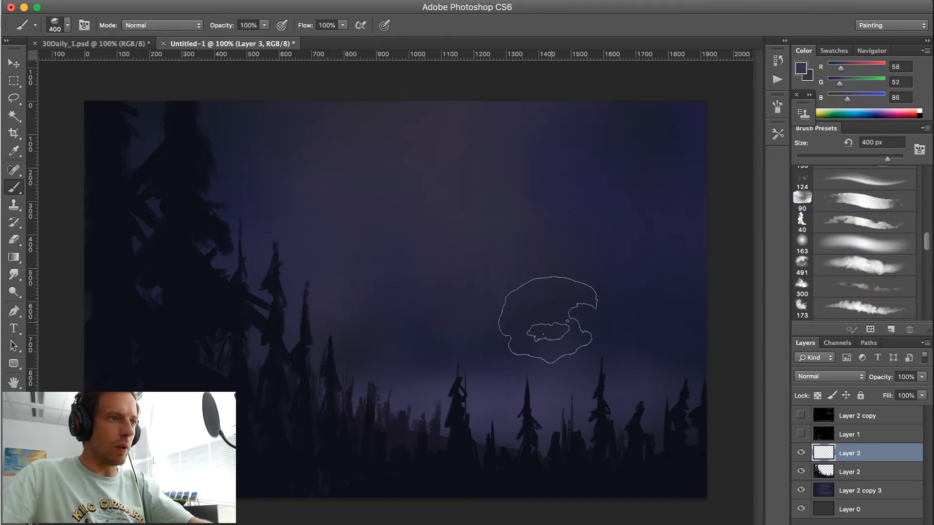
key("bracketleft")
key("bracketleft")
key("bracketleft")
key("bracketleft")
key("2")
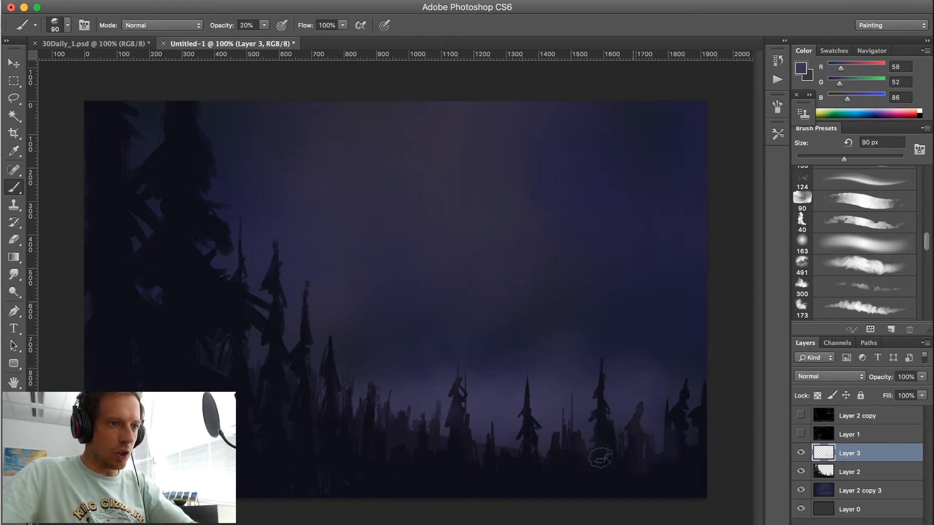
- Paint soft mist over the large firs and the lower parts of the forest, using the brush at 90 and 100 px
key("bracketleft")
key("bracketleft")
key("bracketright")
key("bracketright")
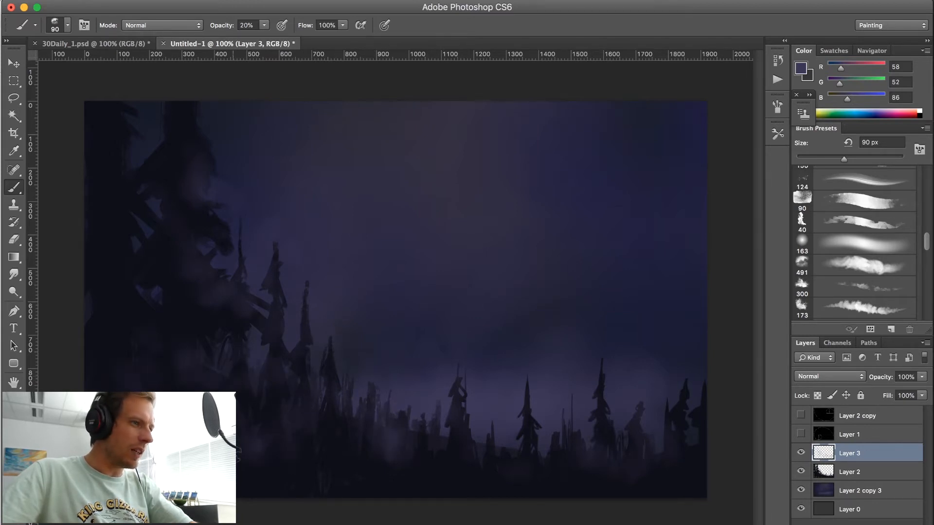
key("bracketright")
key("bracketright")
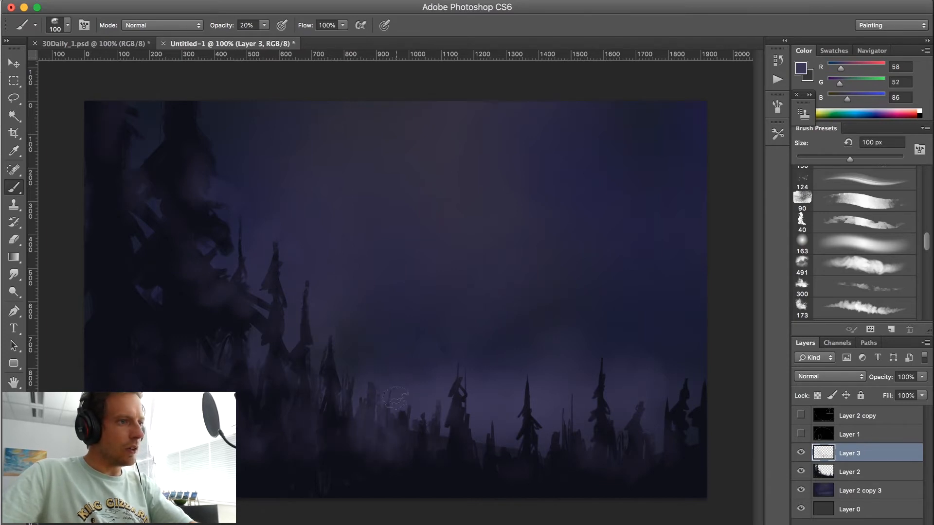
- Sample the dark colour of the large firs and choose the 500 px spatter brush preset
left_click(895, 303)
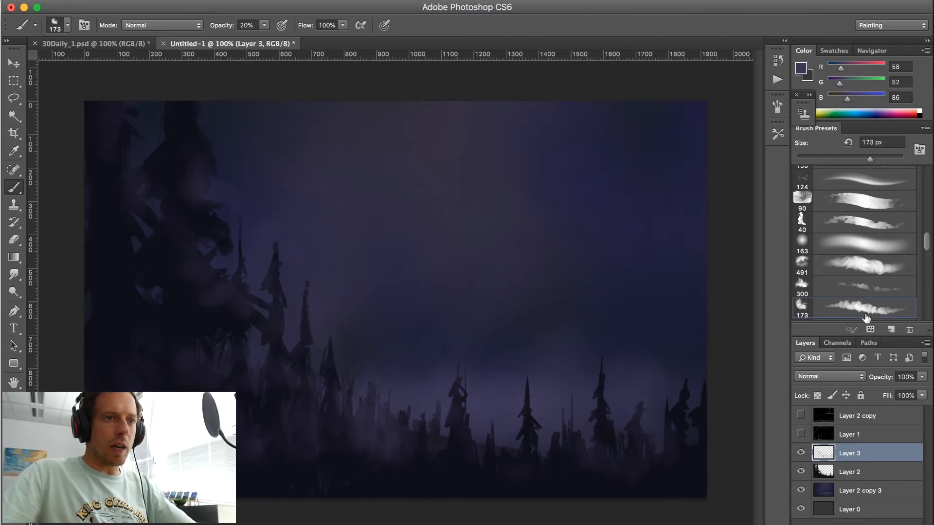
left_click(176, 292, "alt")
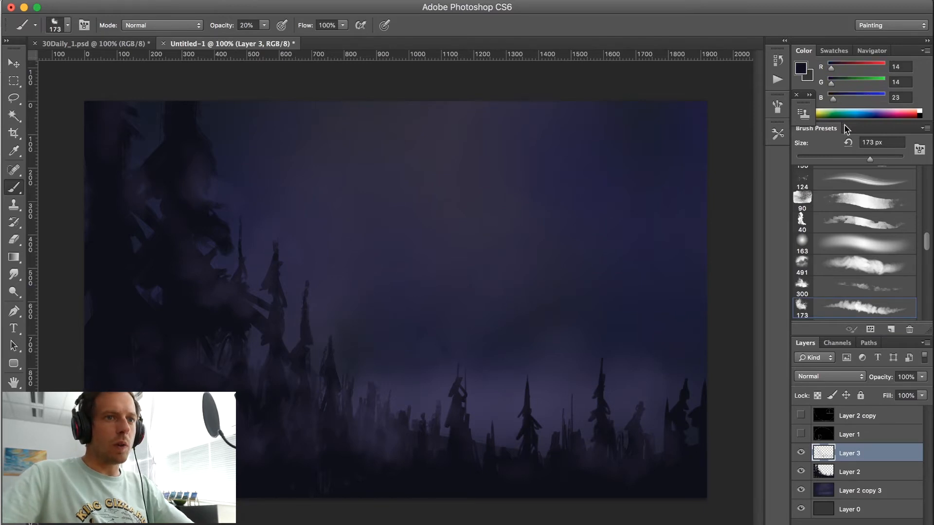
scroll(927, 240, "up", 5)
left_click(893, 222)
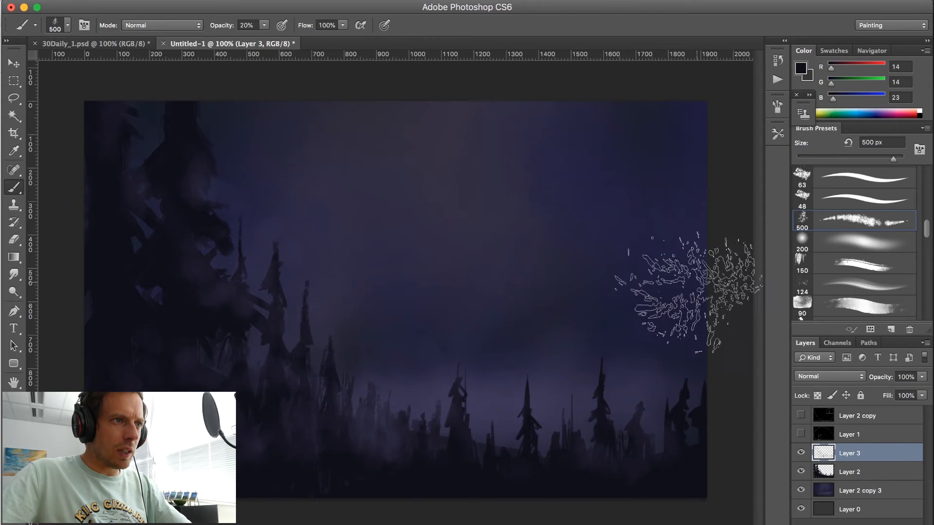
key("0")
left_click_drag(488, 197, 533, 253)
key("super+z")
- Paint dark foliage texture over the misty large firs with the spatter brush, reducing its size to 90 px
key("bracketleft")
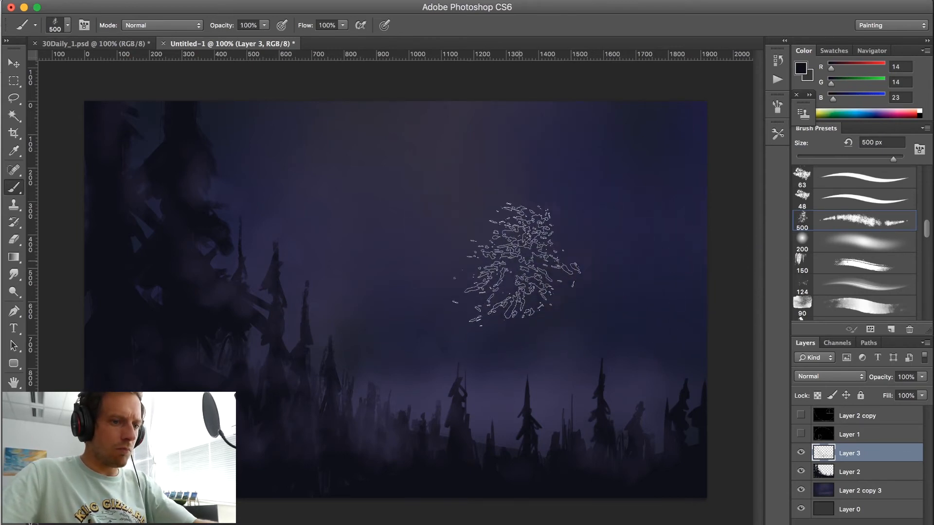
key("bracketleft")
key("bracketleft")
key("bracketleft")
key("bracketleft")
key("bracketleft")
key("bracketleft")
key("bracketleft")
key("bracketleft")
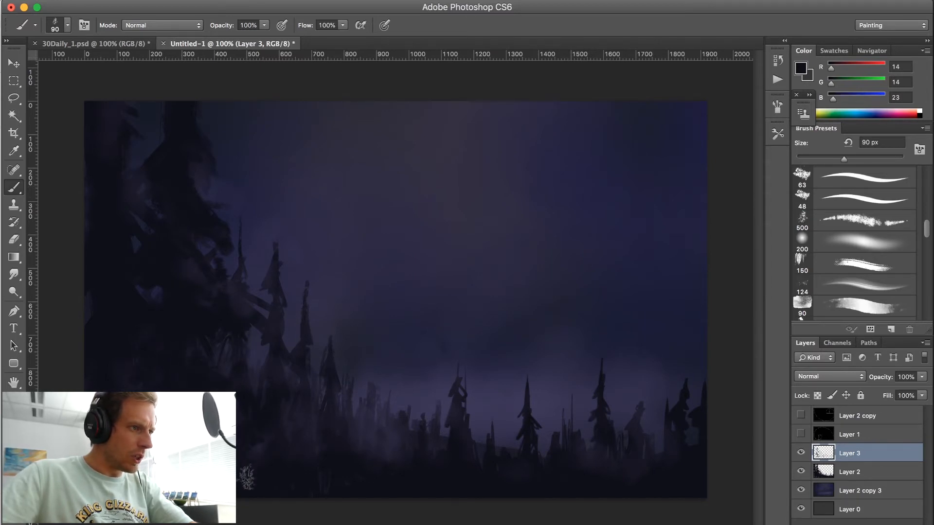
key("bracketleft")
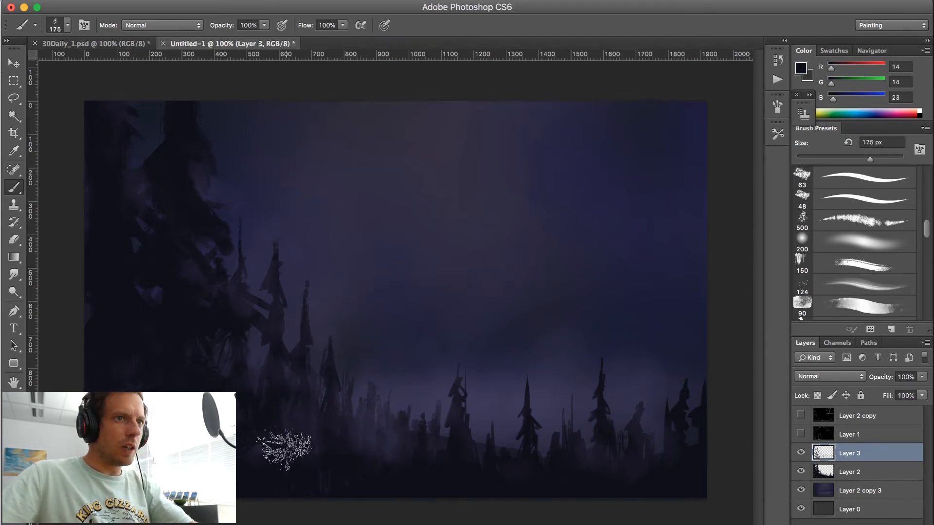
- Set the foreground colour to near-black RGB 8, 8, 11 and deepen the shadows of the large firs with the 175 px spatter brush
left_click(800, 68)
left_click(542, 273)
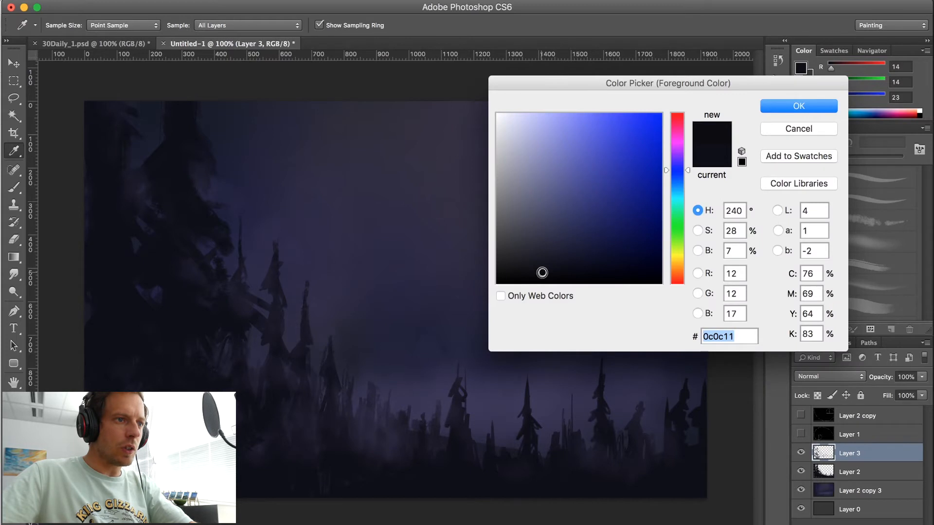
left_click(549, 275)
left_click(801, 106)
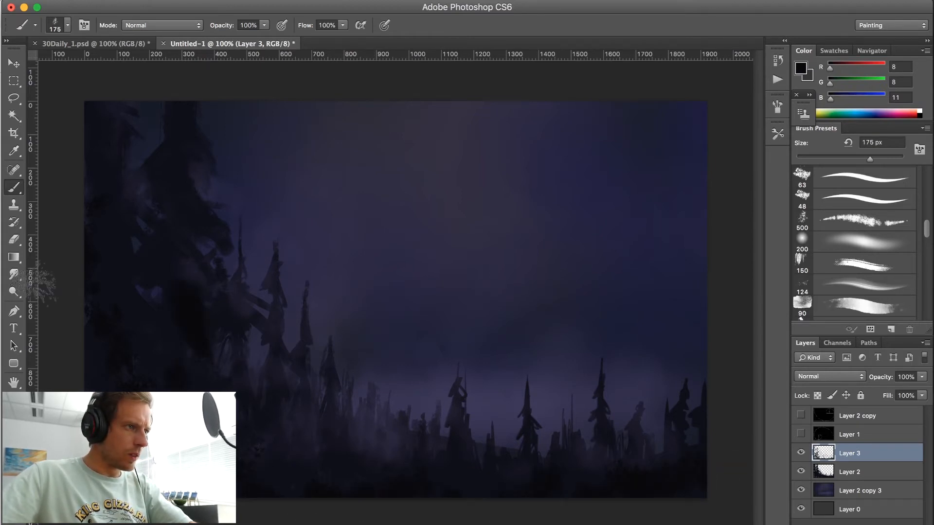
- Reduce the spatter brush to 70 px and paint small near-black bushes along the foreground forest floor
key("bracketleft")
key("bracketleft")
key("bracketleft")
key("bracketleft")
key("bracketleft")
key("bracketleft")
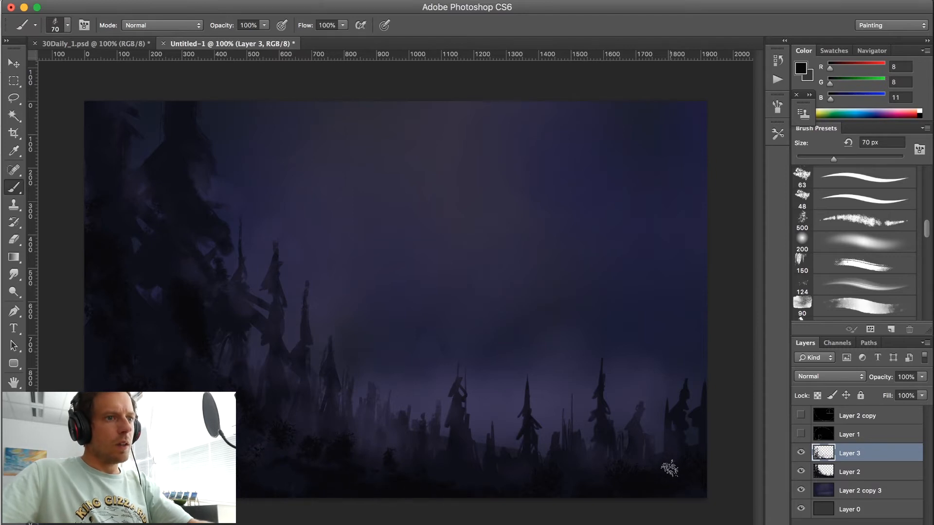
- Merge Layer 3 with Layer 2 and add a new empty layer above the merged forest
left_click(858, 478, "shift")
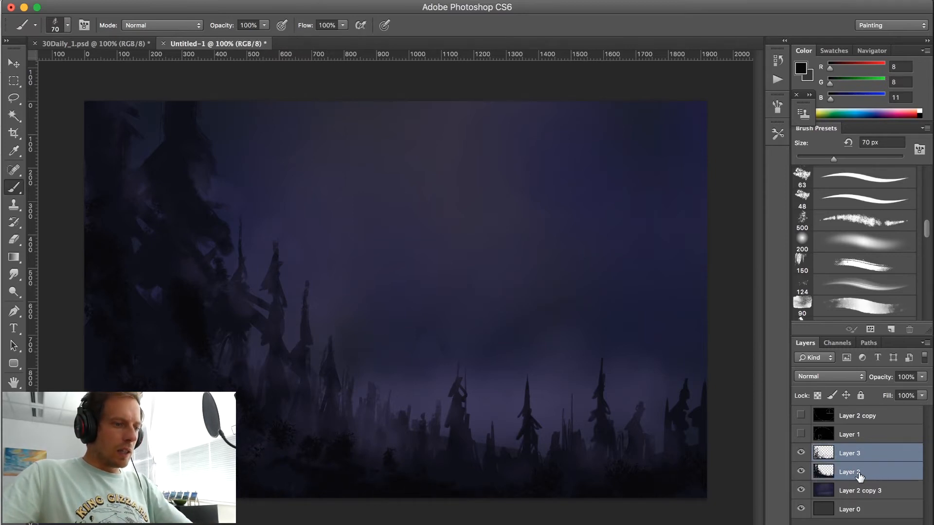
key("super+e")
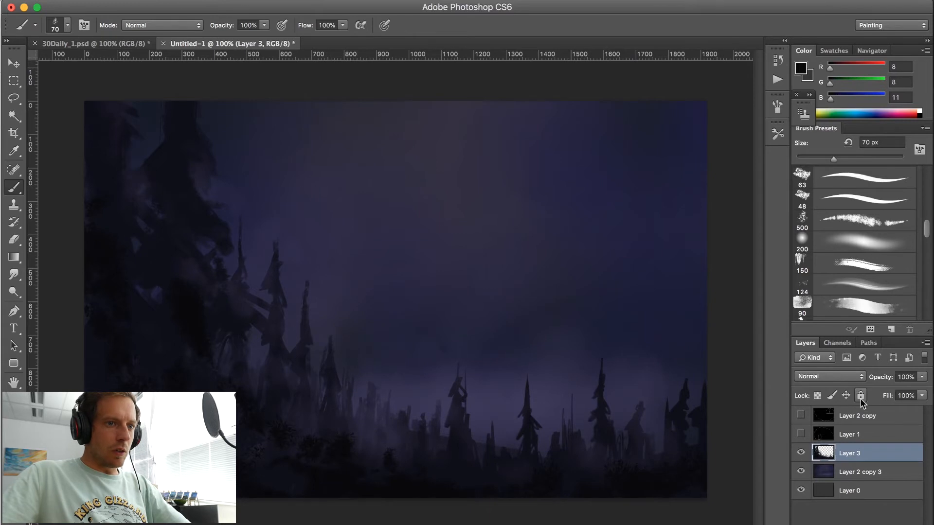
key("super+shift+alt+n")
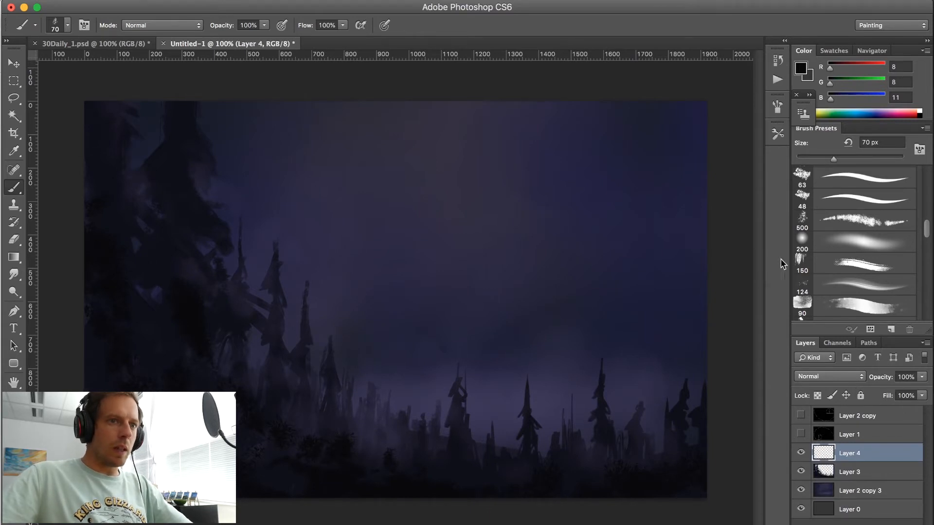
- Choose the 200 px soft round brush preset and reduce its size to 40 px
left_click(857, 246)
key("bracketleft")
key("bracketleft")
key("bracketleft")
key("bracketleft")
key("bracketleft")
key("bracketleft")
key("bracketleft")
key("bracketleft")
- Set the foreground colour to a bright turquoise, RGB 94, 212, 208
mouse_move(830, 84)
left_mouse_down()
mouse_move(851, 92)
mouse_move(861, 80)
left_mouse_up()
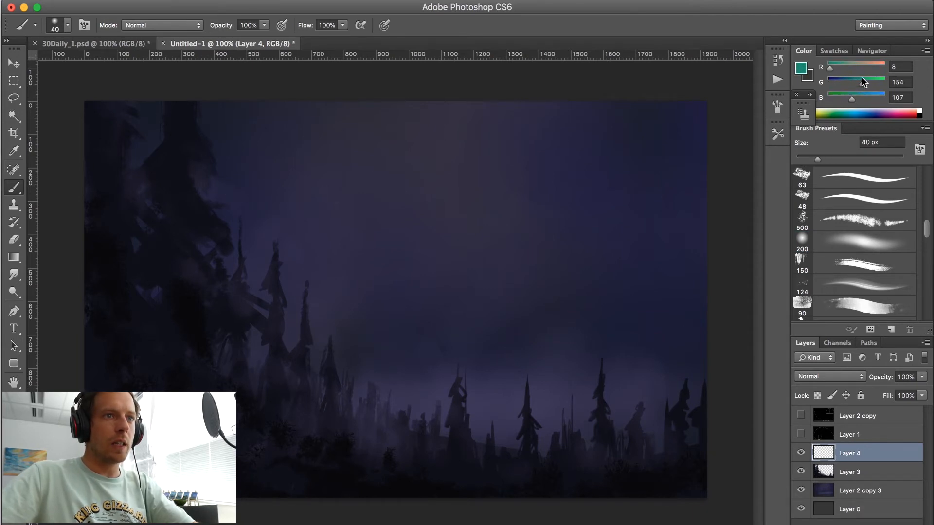
left_click(800, 68)
left_click(589, 140)
left_click_drag(589, 140, 588, 142)
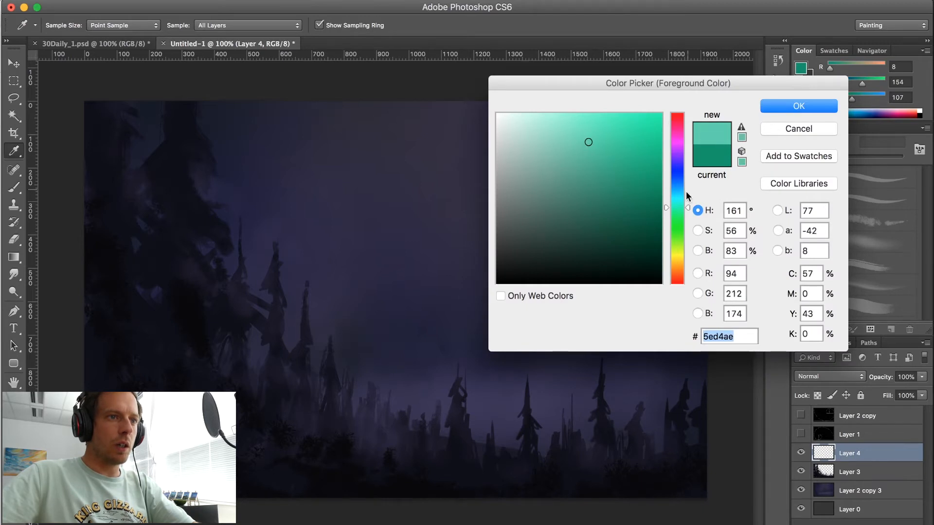
left_click_drag(687, 207, 686, 199)
left_click(800, 106)
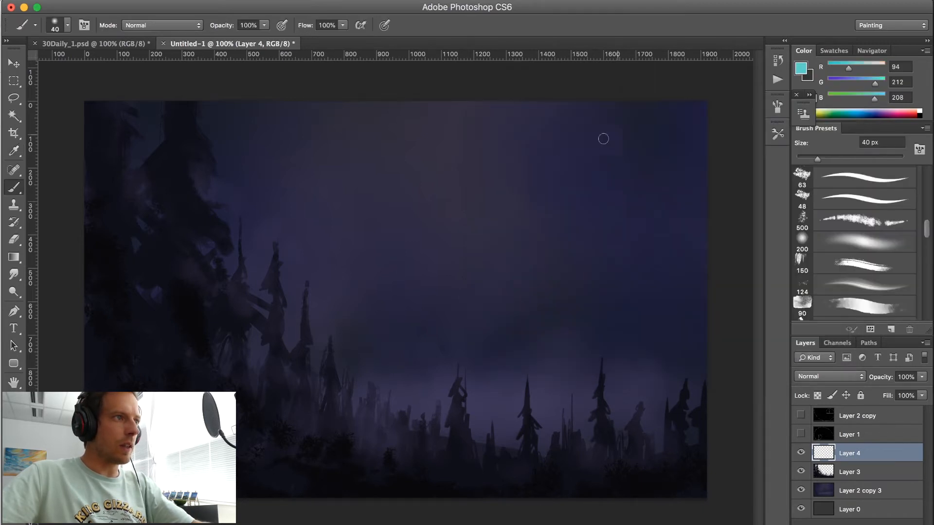
- Try a turquoise zigzag test stroke in the sky with the soft brush at 20 px and 80% opacity
key("8")
key("bracketleft")
key("bracketleft")
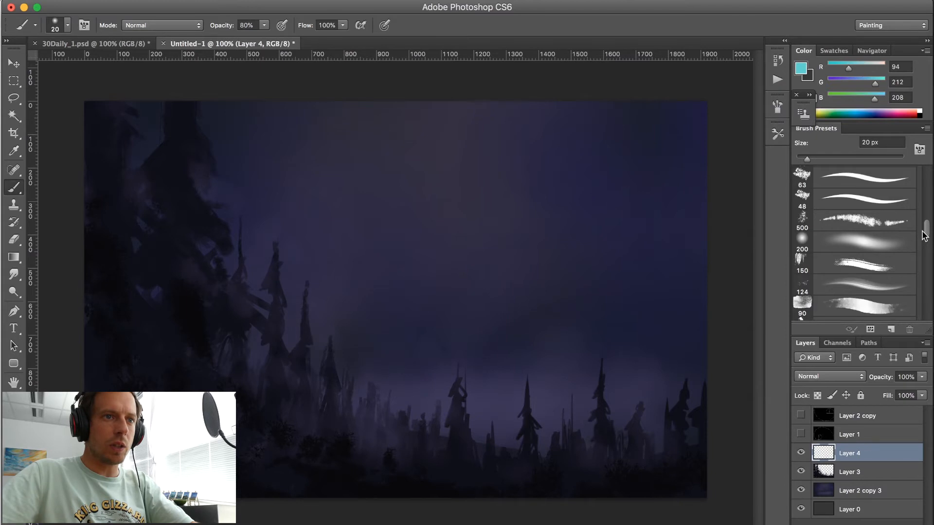
mouse_move(927, 227)
left_mouse_down()
mouse_move(916, 319)
mouse_move(925, 255)
left_mouse_up()
mouse_move(341, 228)
left_mouse_down()
mouse_move(450, 208)
mouse_move(489, 221)
left_mouse_up()
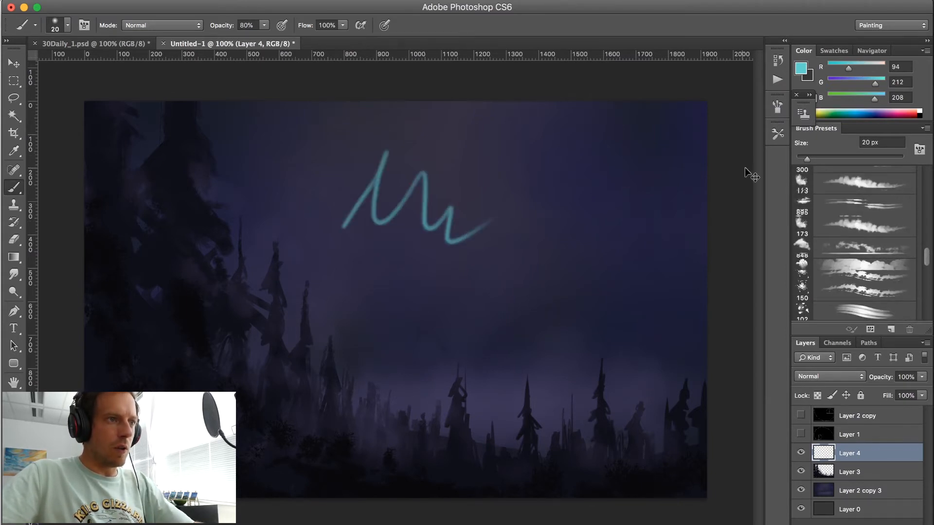
key("super+z")
- Try another soft round brush preset at 40 px with test strokes in the upper sky
left_click_drag(929, 248, 924, 175)
left_click(902, 239)
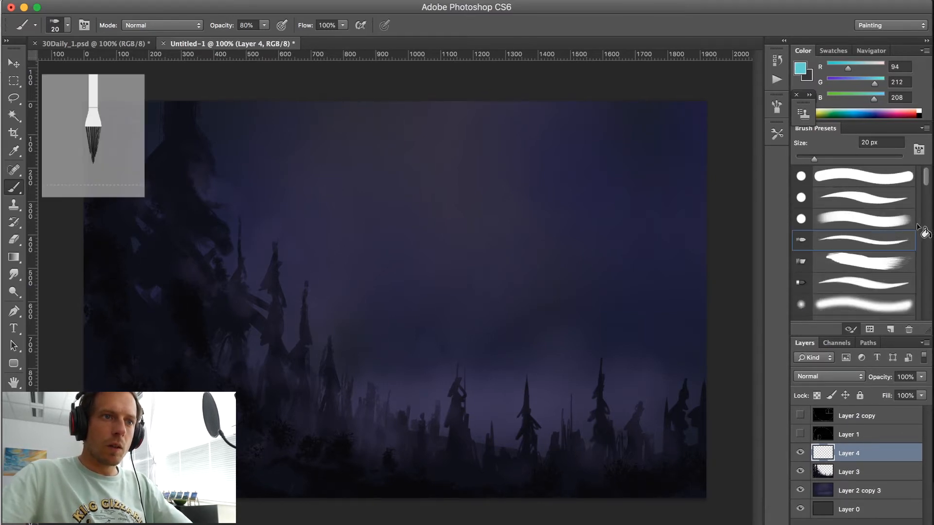
left_click_drag(928, 176, 928, 203)
left_click(875, 224)
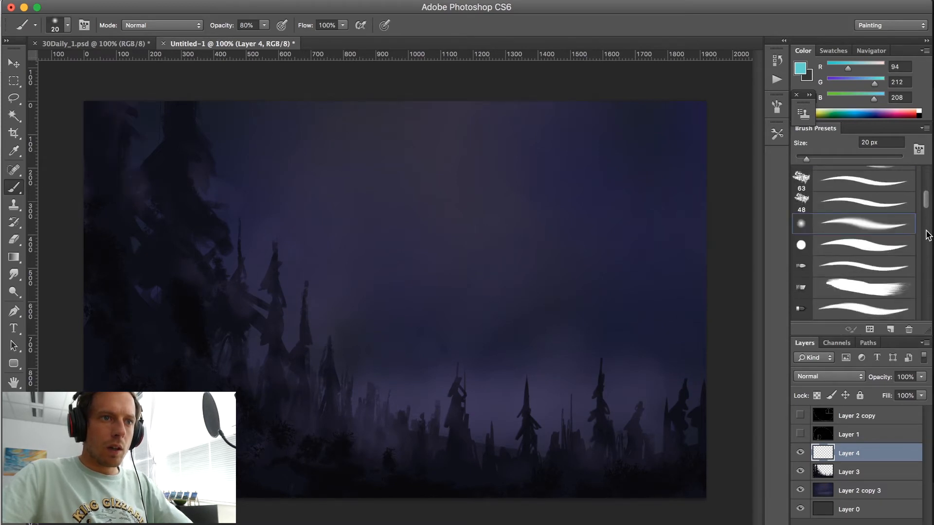
key("bracketright")
left_click_drag(313, 216, 333, 173)
mouse_move(345, 149)
left_mouse_down()
mouse_move(344, 259)
mouse_move(369, 153)
mouse_move(388, 243)
mouse_move(425, 180)
left_mouse_up()
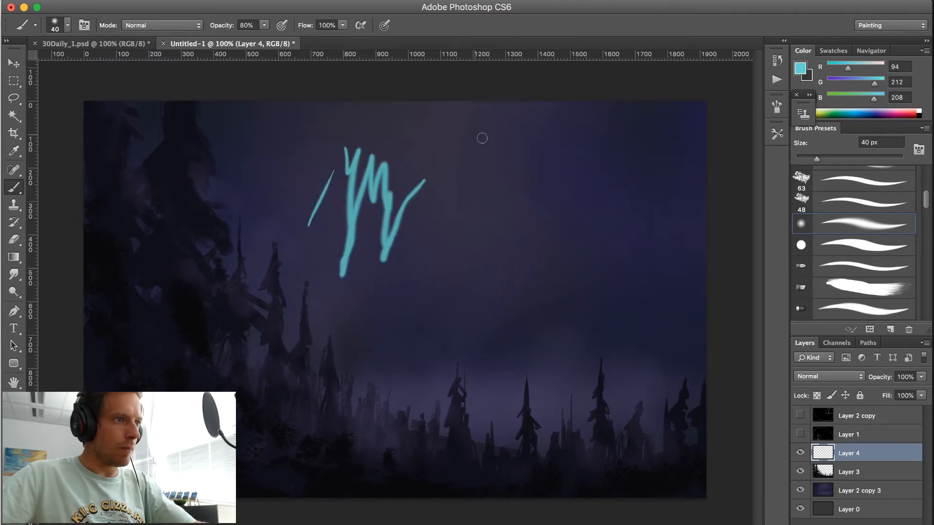
key("super+alt+z")
key("super+alt+z")
- Try the pointed bristle brush preset at 40 px with a test stroke in the sky
left_click(865, 271)
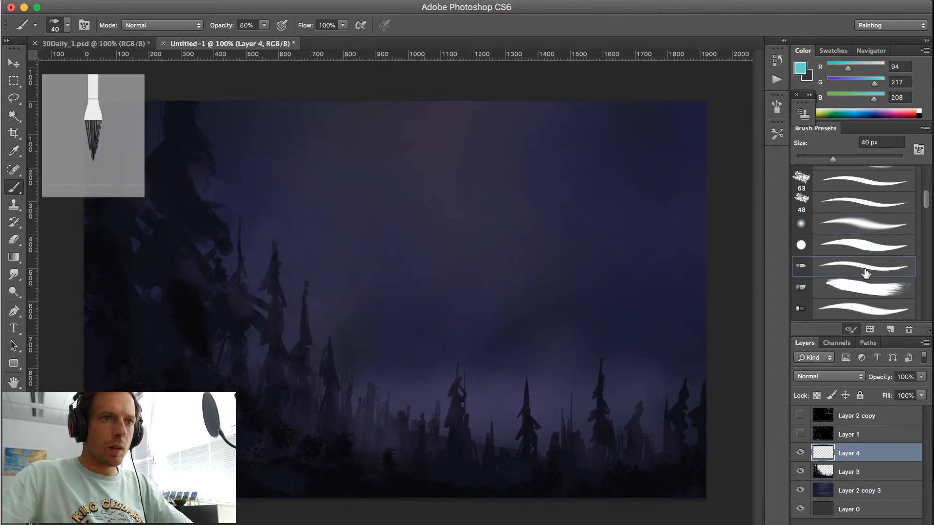
mouse_move(336, 227)
left_mouse_down()
mouse_move(367, 152)
mouse_move(431, 215)
mouse_move(466, 154)
mouse_move(456, 280)
left_mouse_up()
key("super+alt+z")
key("super+alt+z")
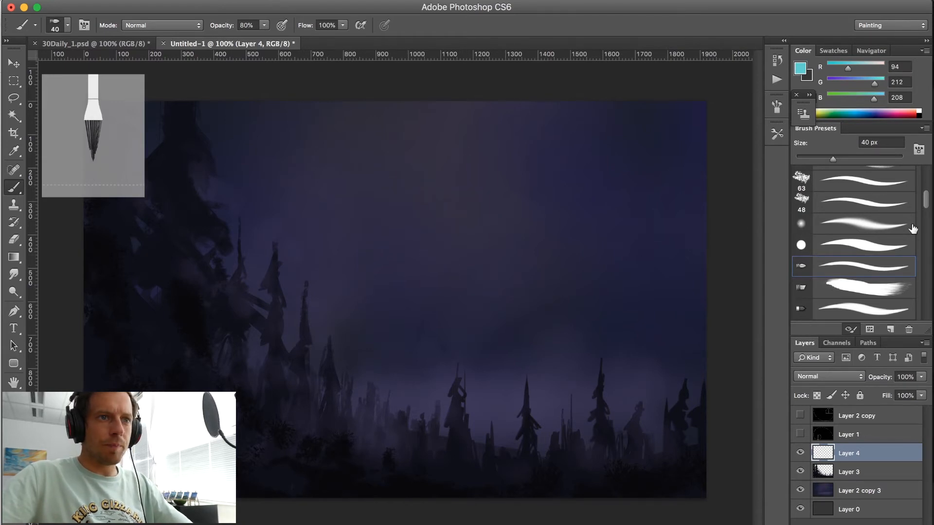
- Choose the bristle brush preset that follows the flat one and set it to 70 px and 20% opacity
left_click_drag(927, 203, 926, 210)
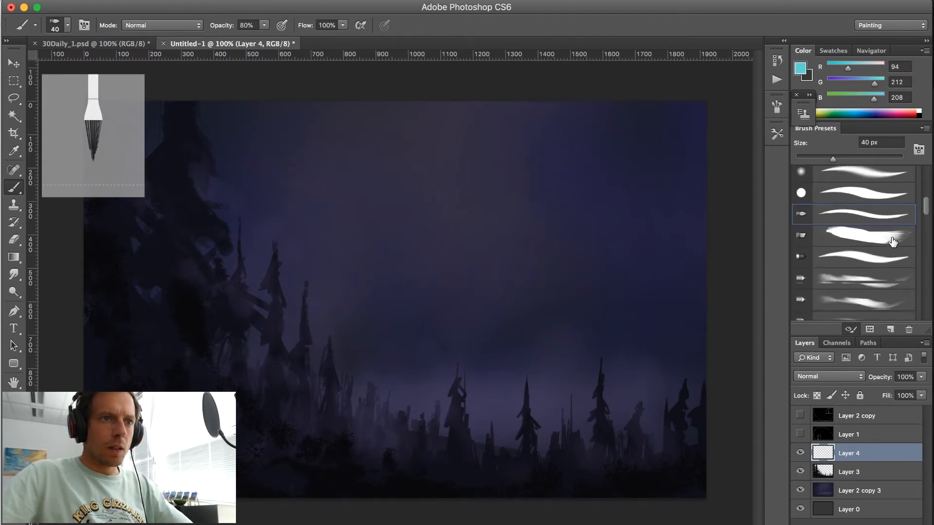
left_click(873, 252)
mouse_move(326, 197)
left_mouse_down()
mouse_move(306, 217)
mouse_move(340, 277)
mouse_move(375, 217)
left_mouse_up()
key("super+alt+z")
key("bracketright")
key("bracketright")
key("bracketright")
key("2")
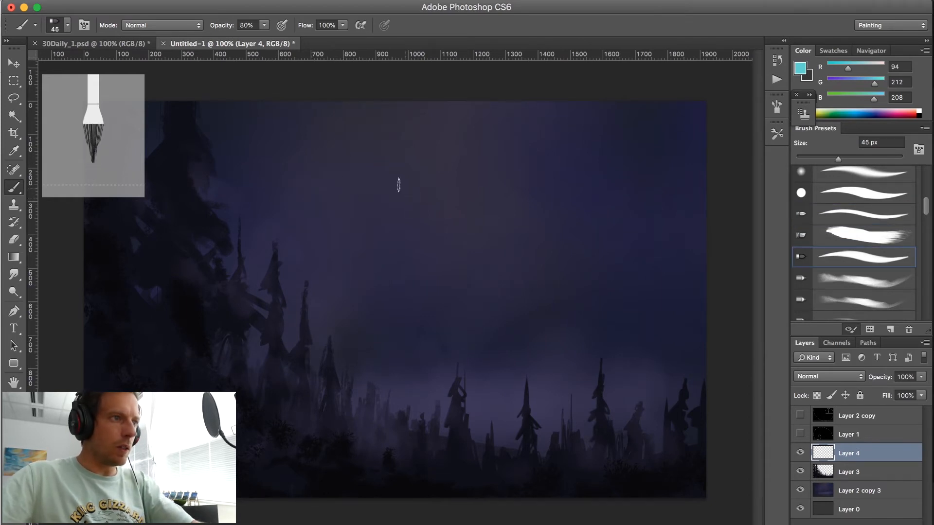
- Paint an aurora band of vertical zigzag strokes across the sky, from turquoise to a greener RGB 94, 212, 183
mouse_move(266, 220)
left_mouse_down()
mouse_move(301, 144)
mouse_move(287, 248)
mouse_move(321, 133)
mouse_move(335, 204)
left_mouse_up()
mouse_move(367, 144)
left_mouse_down()
mouse_move(384, 219)
mouse_move(348, 229)
mouse_move(377, 150)
mouse_move(347, 189)
left_mouse_up()
mouse_move(291, 175)
left_mouse_down()
mouse_move(286, 222)
mouse_move(308, 148)
mouse_move(299, 190)
left_mouse_up()
mouse_move(371, 197)
left_mouse_down()
mouse_move(393, 208)
mouse_move(426, 159)
mouse_move(406, 254)
left_mouse_up()
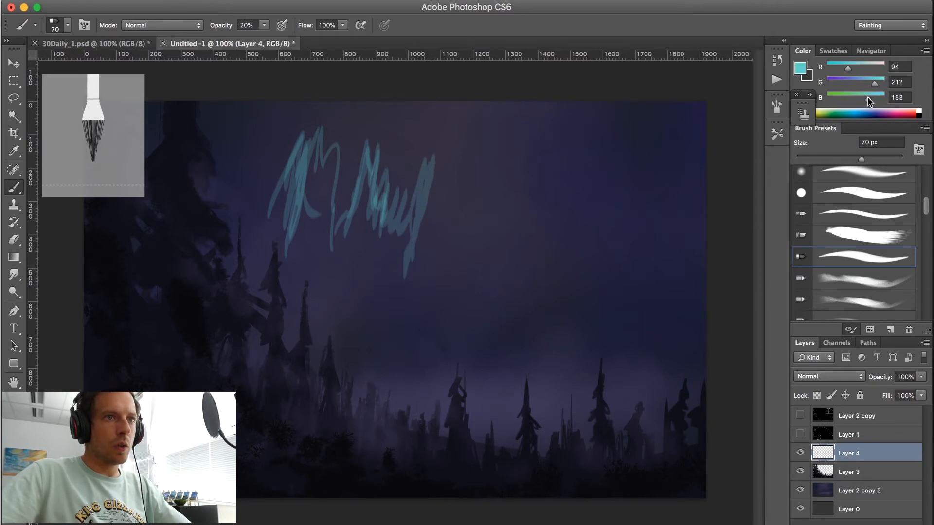
mouse_move(382, 229)
left_mouse_down()
mouse_move(409, 204)
mouse_move(435, 214)
mouse_move(450, 267)
mouse_move(484, 173)
mouse_move(503, 229)
mouse_move(562, 158)
left_mouse_up()
mouse_move(545, 251)
left_mouse_down()
mouse_move(571, 186)
mouse_move(584, 210)
mouse_move(548, 249)
mouse_move(538, 280)
mouse_move(570, 184)
mouse_move(585, 231)
mouse_move(577, 259)
mouse_move(607, 240)
left_mouse_up()
mouse_move(361, 168)
left_mouse_down()
mouse_move(362, 190)
mouse_move(382, 182)
mouse_move(396, 228)
left_mouse_up()
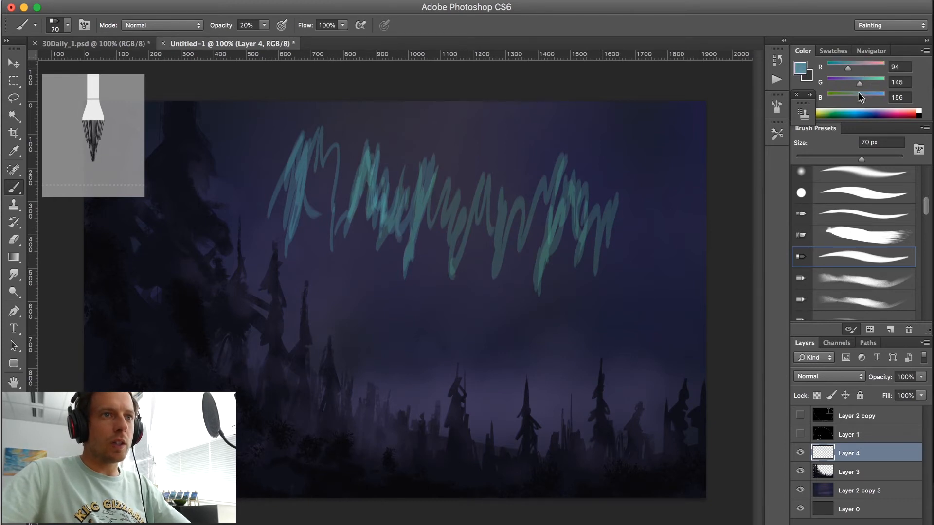
- Change the foreground colour to a bright purple, RGB 177, 94, 220
left_click(800, 68)
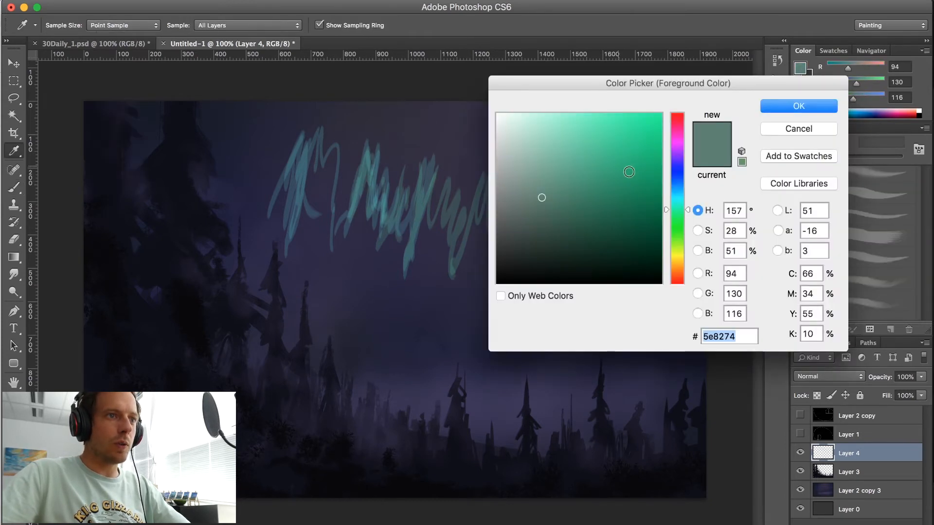
left_click_drag(688, 210, 688, 181)
left_click(675, 152)
mouse_move(627, 141)
left_mouse_down()
mouse_move(607, 152)
mouse_move(591, 137)
left_mouse_up()
left_click(813, 106)
- Paint purple zigzag strokes at both ends of the aurora and between its middle strands
left_click_drag(477, 187, 451, 266)
mouse_move(596, 148)
left_mouse_down()
mouse_move(583, 212)
mouse_move(635, 183)
mouse_move(619, 261)
mouse_move(663, 243)
mouse_move(671, 277)
left_mouse_up()
mouse_move(299, 155)
left_mouse_down()
mouse_move(285, 190)
mouse_move(292, 160)
mouse_move(255, 114)
mouse_move(228, 161)
left_mouse_up()
mouse_move(455, 182)
left_mouse_down()
mouse_move(430, 246)
mouse_move(449, 204)
left_mouse_up()
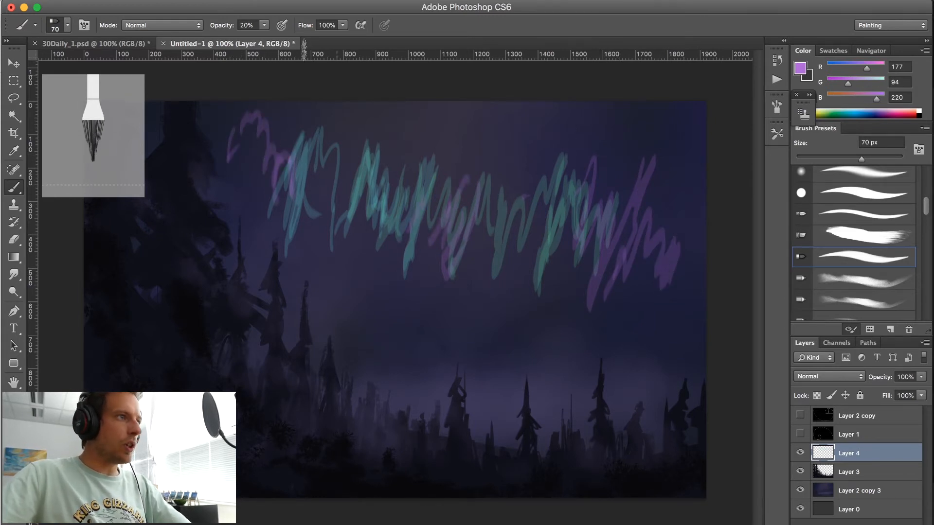
- Set the brush mode to Linear Dodge (Add) and add glowing purple strokes over the turquoise strands near the large firs
left_click(171, 25)
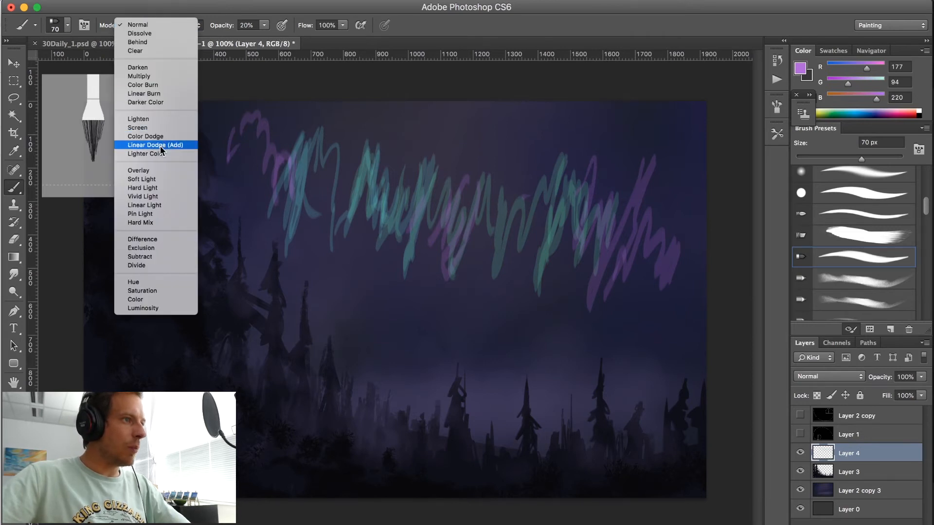
left_click(176, 145)
mouse_move(293, 209)
left_mouse_down()
mouse_move(298, 190)
mouse_move(288, 233)
left_mouse_up()
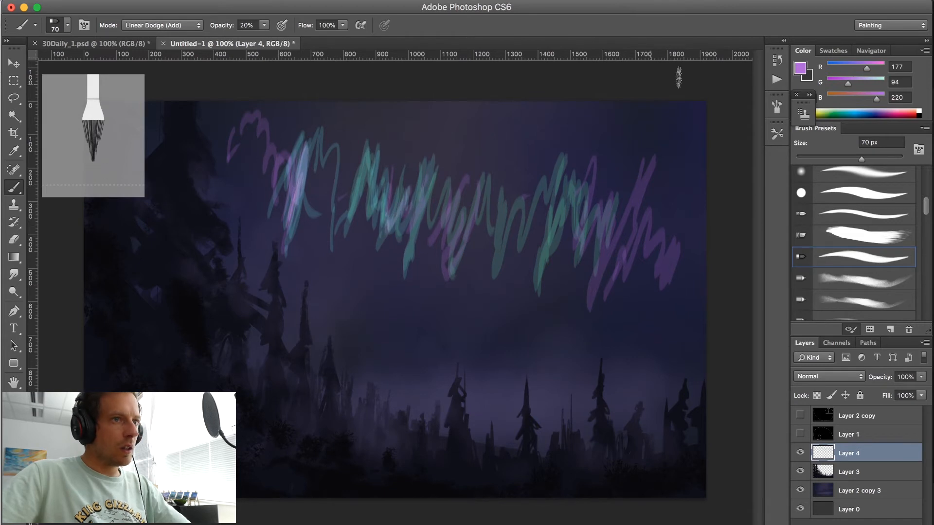
- Sample green from the aurora and adjust the foreground colour to teal RGB 59, 180, 168
left_click(562, 214, "alt")
mouse_move(857, 82)
left_mouse_down()
mouse_move(864, 83)
mouse_move(856, 83)
left_mouse_up()
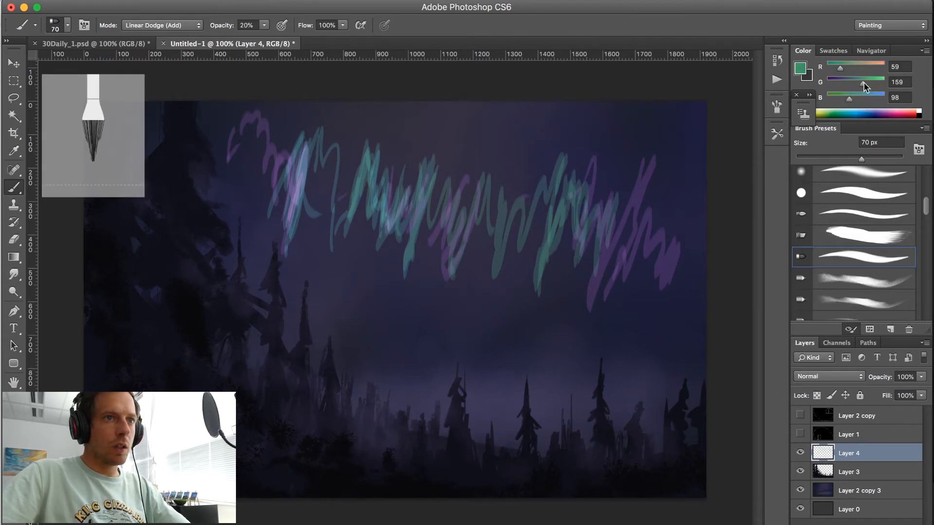
left_click_drag(863, 100, 864, 100)
- Paint glowing teal highlights along the whole aurora band with the 70 px bristle brush
mouse_move(548, 172)
left_mouse_down()
mouse_move(541, 265)
mouse_move(574, 188)
mouse_move(586, 186)
mouse_move(587, 258)
mouse_move(612, 222)
mouse_move(611, 255)
mouse_move(624, 221)
mouse_move(592, 291)
left_mouse_up()
mouse_move(602, 214)
left_mouse_down()
mouse_move(586, 192)
mouse_move(537, 254)
mouse_move(511, 208)
mouse_move(458, 219)
mouse_move(445, 265)
left_mouse_up()
mouse_move(478, 201)
left_mouse_down()
mouse_move(452, 249)
mouse_move(459, 203)
mouse_move(430, 184)
mouse_move(419, 221)
left_mouse_up()
mouse_move(356, 187)
left_mouse_down()
mouse_move(377, 168)
mouse_move(391, 223)
left_mouse_up()
mouse_move(301, 136)
left_mouse_down()
mouse_move(296, 204)
mouse_move(284, 226)
left_mouse_up()
left_click_drag(258, 129, 241, 117)
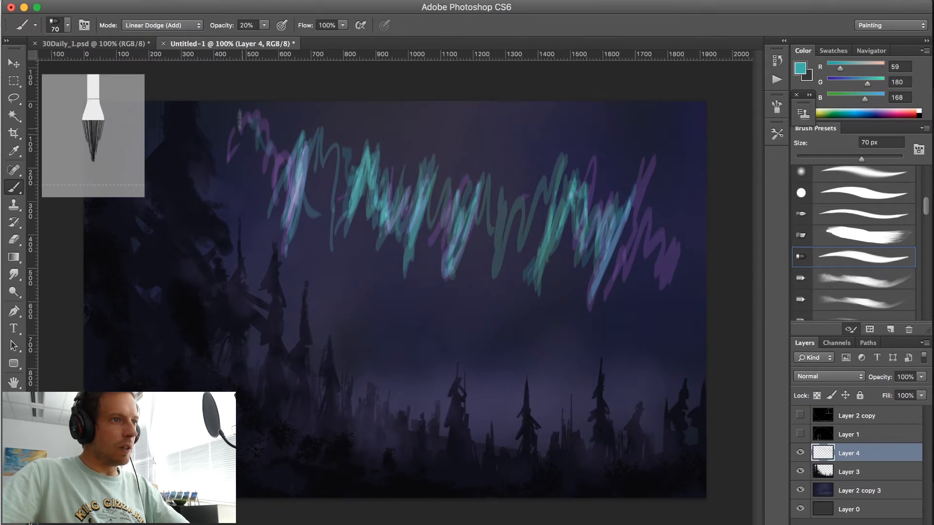
mouse_move(484, 229)
left_mouse_down()
mouse_move(485, 198)
mouse_move(505, 225)
mouse_move(526, 191)
mouse_move(493, 252)
mouse_move(562, 175)
mouse_move(543, 244)
mouse_move(634, 206)
mouse_move(635, 249)
mouse_move(658, 236)
mouse_move(657, 270)
mouse_move(669, 270)
mouse_move(668, 226)
left_mouse_up()
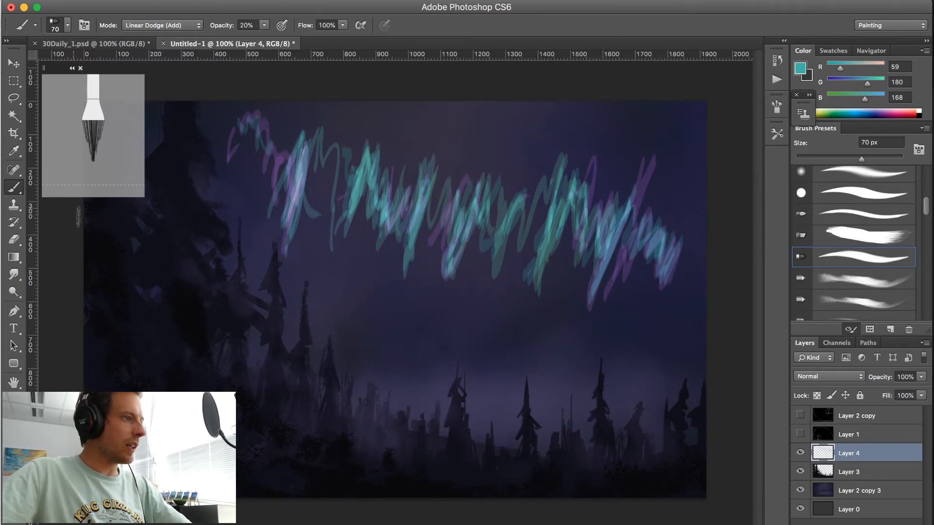
- Smudge the middle aurora strands with the Smudge tool, using a 100 px size and 20% strength
left_click(13, 273)
left_click(13, 274)
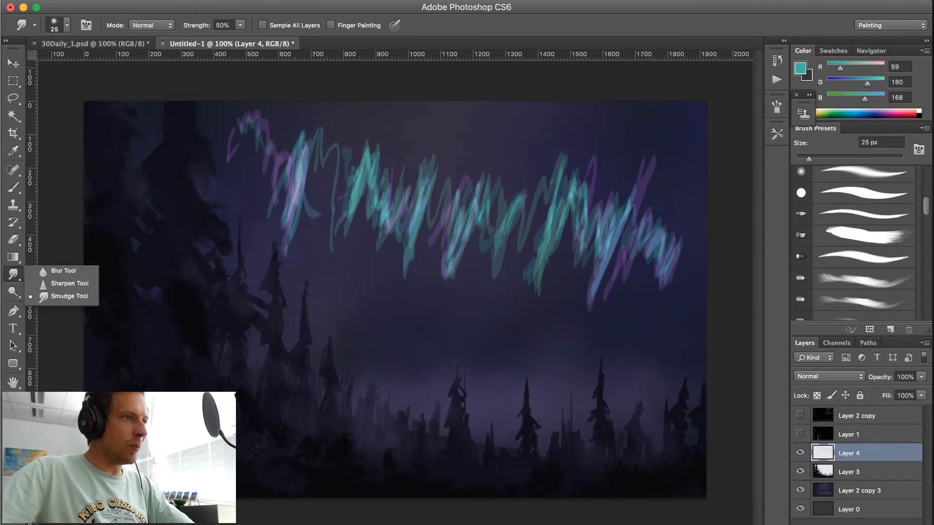
left_click(63, 293)
key("bracketright")
key("bracketright")
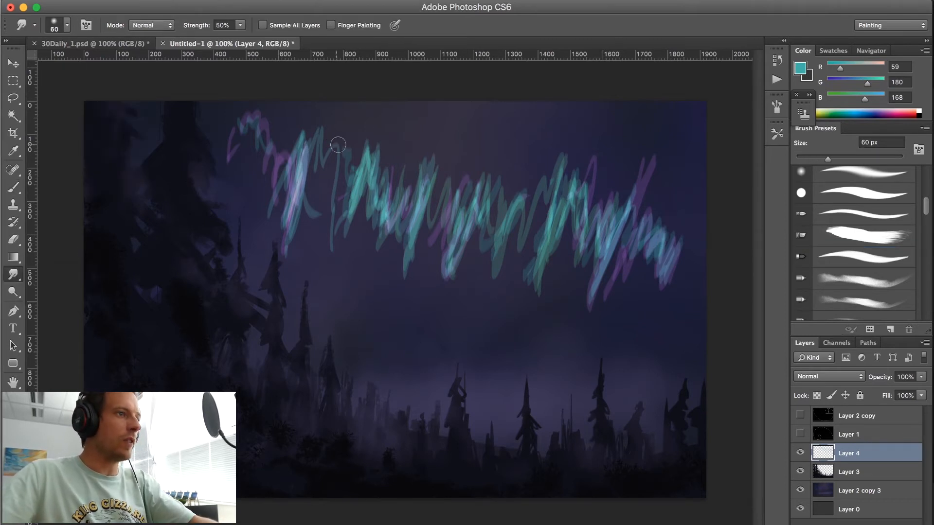
key("bracketright")
key("bracketright")
key("2")
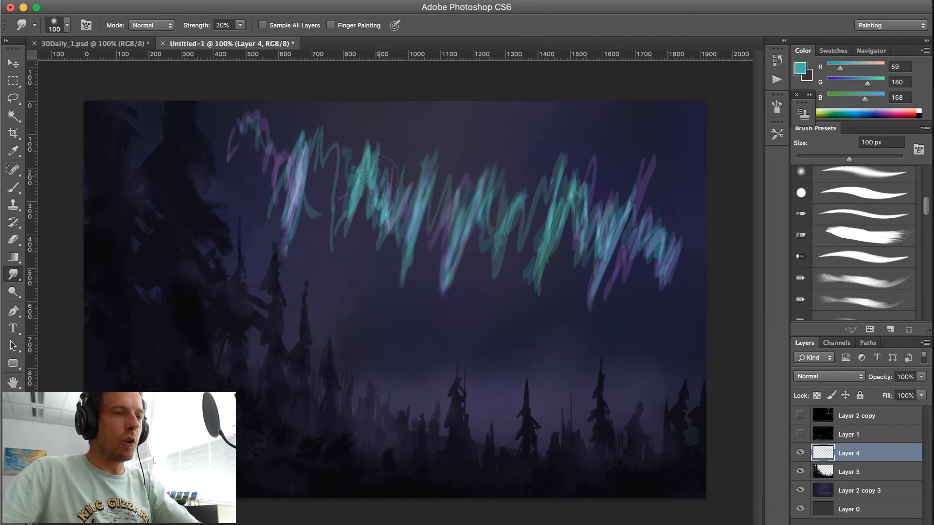
- Soften the aurora strands with the Smudge tool at 20% strength, enlarging it to 250 px and then 200 px
key("bracketright")
key("bracketright")
key("bracketright")
key("bracketright")
key("bracketright")
key("bracketright")
key("bracketright")
key("bracketright")
key("bracketright")
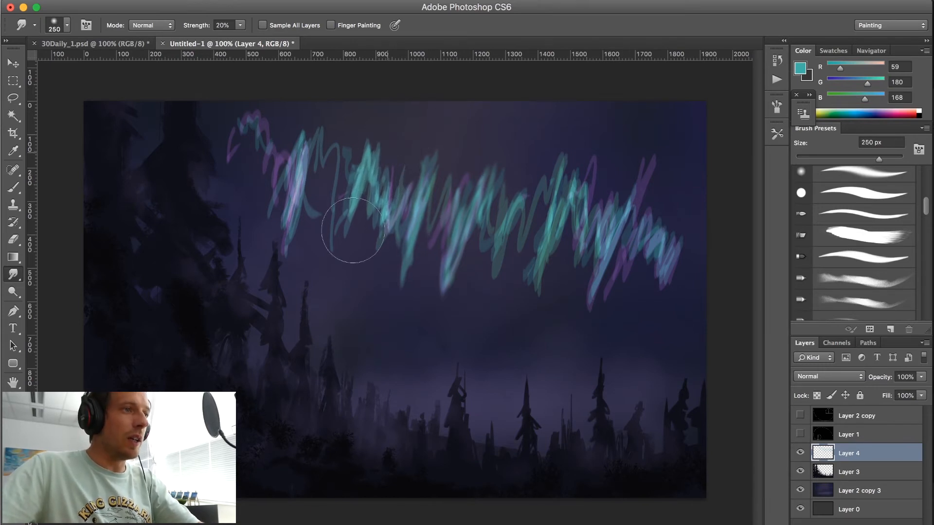
key("bracketleft")
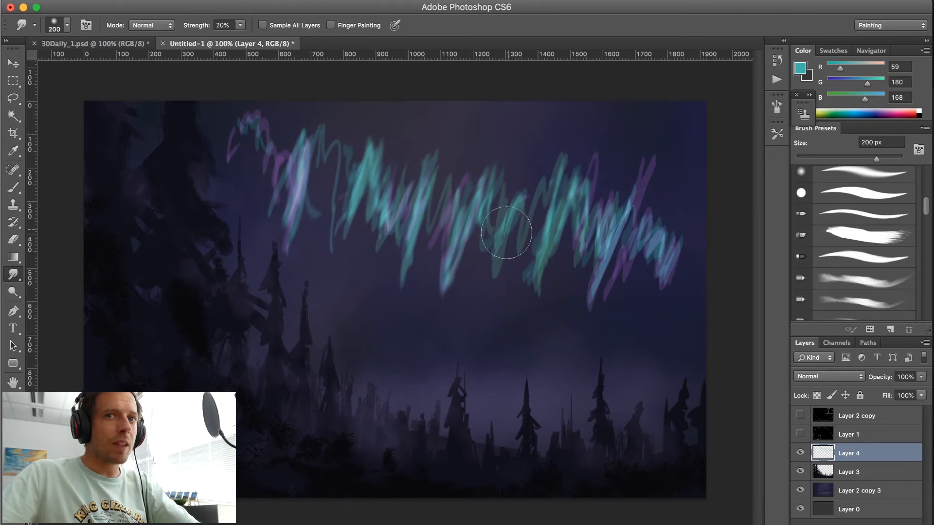
- Stretch the aurora strands above the right-hand firs upward and downward with the Smudge tool at 90 px and 50% strength
key("bracketleft")
key("bracketleft")
key("bracketleft")
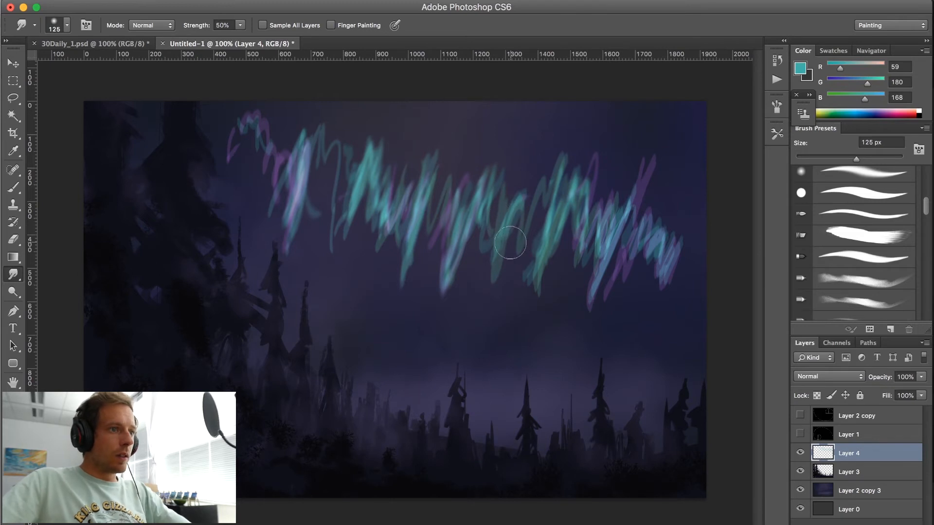
key("bracketleft")
key("bracketleft")
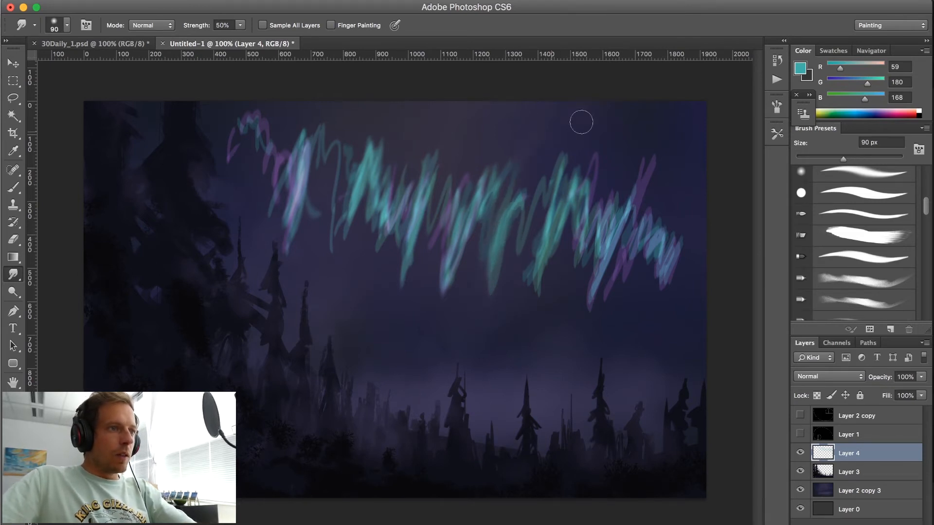
left_click_drag(540, 190, 518, 273)
left_click_drag(549, 213, 613, 136)
left_click_drag(574, 231, 633, 128)
left_click_drag(598, 240, 647, 155)
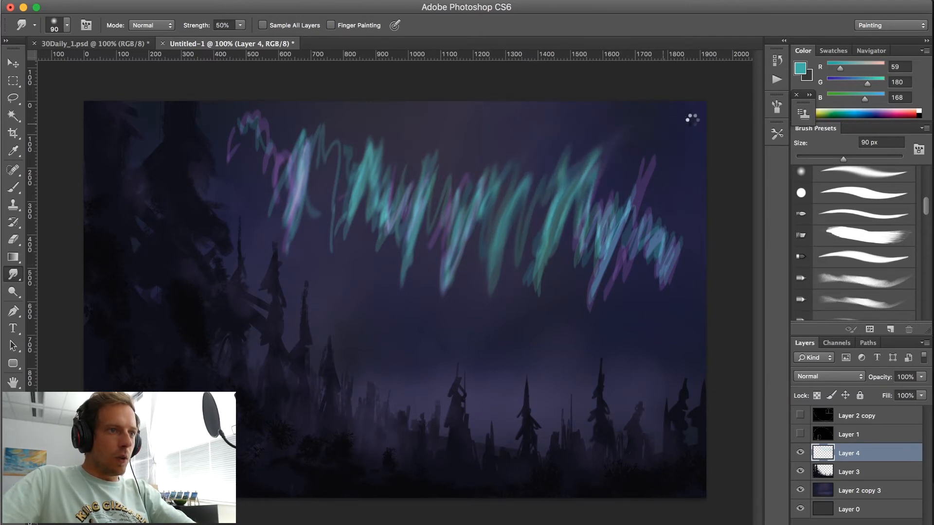
- Stretch the strands at the aurora's right-hand end upward and downward with the Smudge tool at 90 px and 80 px, 50% strength
left_click_drag(640, 194, 664, 148)
left_click_drag(604, 227, 631, 175)
left_click_drag(627, 242, 672, 148)
mouse_move(611, 255)
left_mouse_down()
mouse_move(676, 184)
mouse_move(671, 207)
mouse_move(695, 189)
left_mouse_up()
mouse_move(622, 271)
left_mouse_down()
mouse_move(731, 164)
mouse_move(723, 198)
left_mouse_up()
mouse_move(643, 253)
left_mouse_down()
mouse_move(682, 187)
mouse_move(672, 208)
left_mouse_up()
mouse_move(660, 277)
left_mouse_down()
mouse_move(681, 240)
mouse_move(651, 291)
mouse_move(657, 330)
left_mouse_up()
mouse_move(669, 255)
left_mouse_down()
mouse_move(659, 314)
mouse_move(687, 205)
mouse_move(728, 182)
mouse_move(686, 202)
left_mouse_up()
left_click_drag(622, 226, 587, 315)
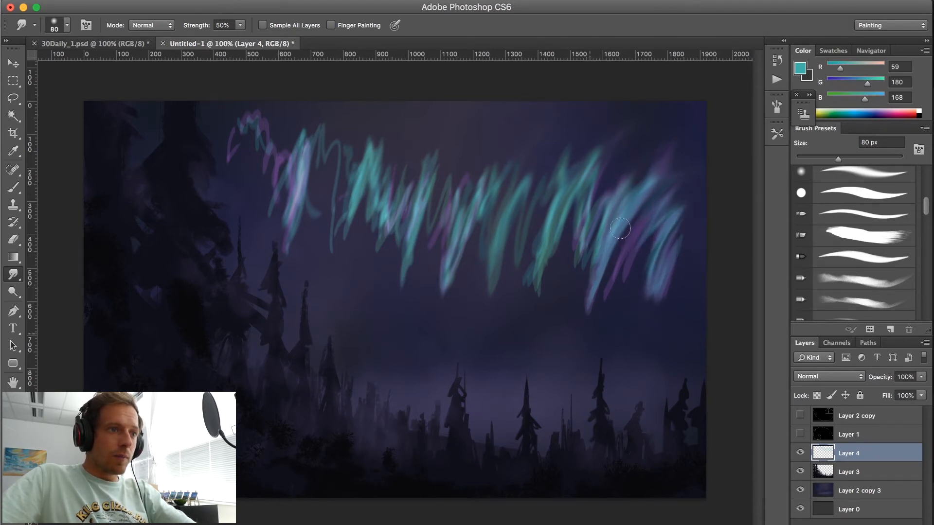
left_click_drag(608, 248, 584, 323)
left_click_drag(624, 257, 612, 282)
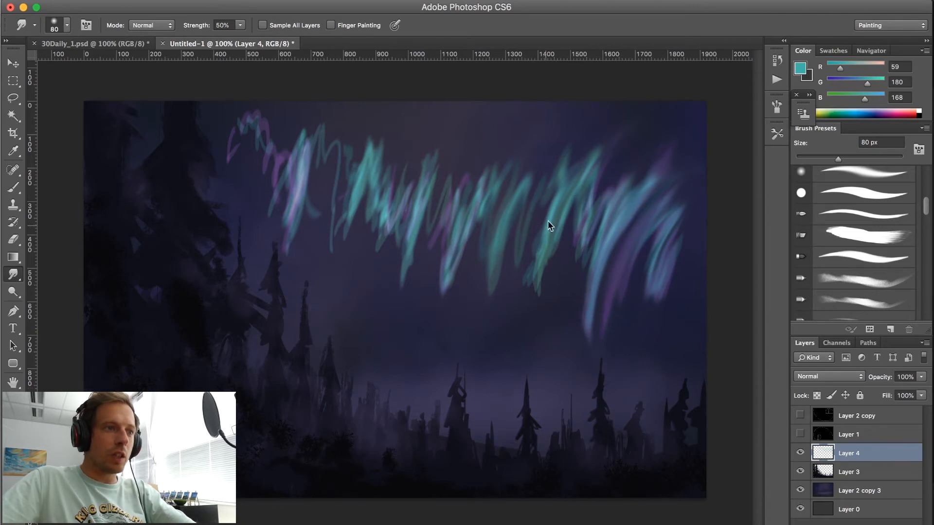
- Smudge the bright teal strand and its neighbours right of the sky's centre into long streaks at 80 px
left_click_drag(548, 221, 526, 289)
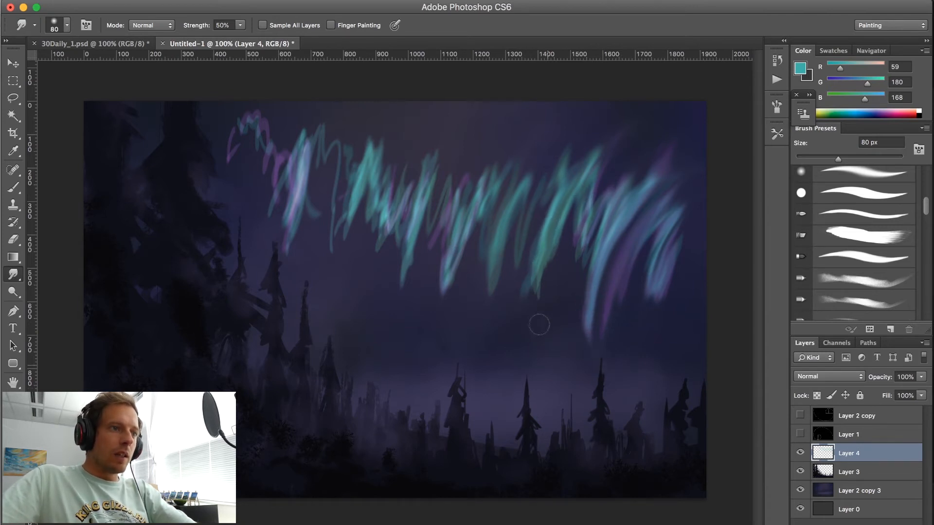
left_click_drag(541, 243, 533, 285)
left_click_drag(574, 186, 527, 298)
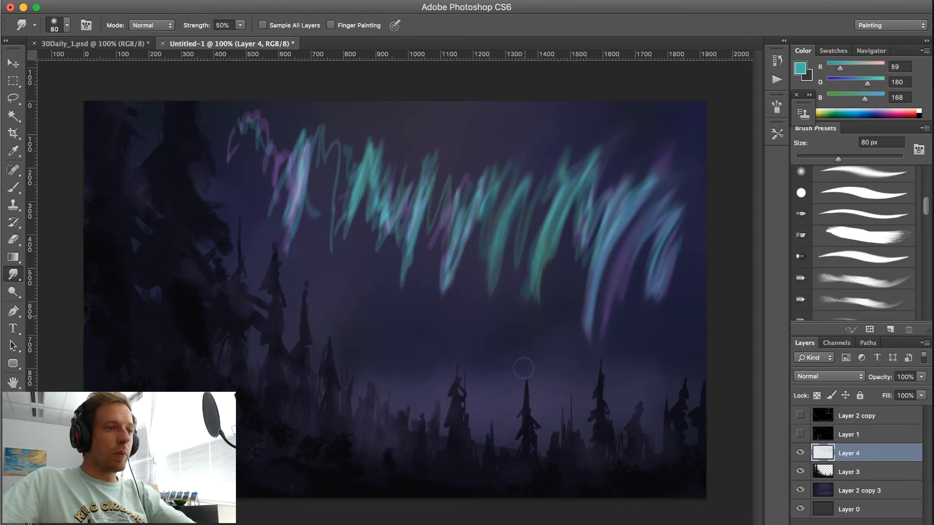
mouse_move(582, 209)
left_mouse_down()
mouse_move(568, 334)
mouse_move(588, 206)
mouse_move(582, 281)
left_mouse_up()
left_click_drag(605, 197, 571, 321)
mouse_move(582, 236)
left_mouse_down()
mouse_move(568, 298)
mouse_move(604, 173)
mouse_move(578, 268)
mouse_move(632, 176)
left_mouse_up()
mouse_move(582, 267)
left_mouse_down()
mouse_move(608, 184)
mouse_move(579, 268)
left_mouse_up()
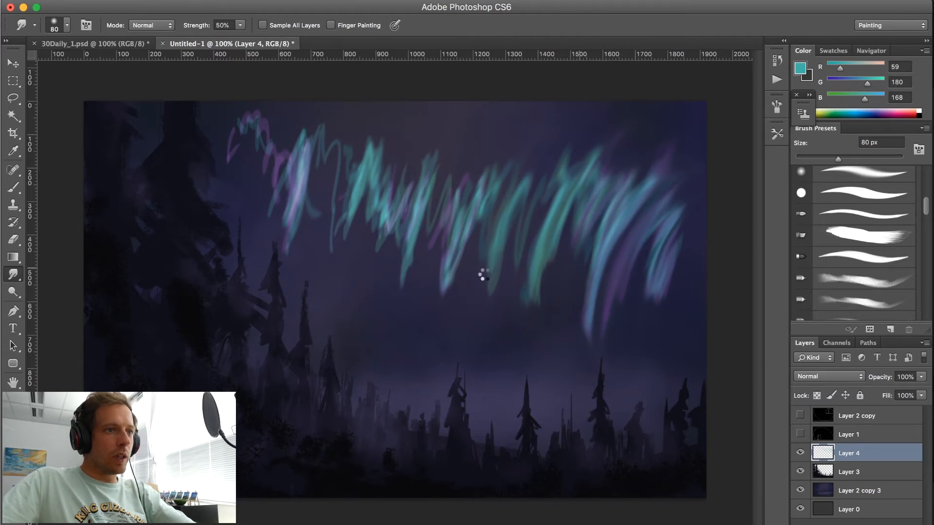
- Pull the central teal aurora strands diagonally into soft streaks and taper their upper tips with the 80 px Smudge tool
mouse_move(519, 212)
left_mouse_down()
mouse_move(474, 303)
mouse_move(531, 192)
mouse_move(493, 312)
left_mouse_up()
mouse_move(501, 268)
left_mouse_down()
mouse_move(542, 163)
mouse_move(521, 284)
mouse_move(627, 121)
left_mouse_up()
mouse_move(605, 157)
left_mouse_down()
mouse_move(531, 234)
mouse_move(573, 145)
left_mouse_up()
mouse_move(564, 151)
left_mouse_down()
mouse_move(506, 256)
mouse_move(633, 135)
mouse_move(545, 212)
left_mouse_up()
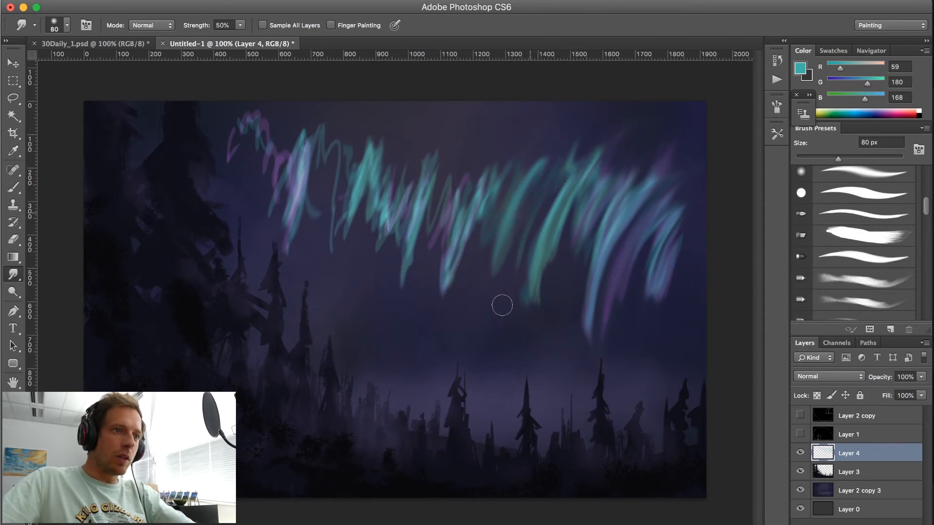
left_click_drag(535, 250, 551, 377)
- Reduce the Smudge tool to 50 px and 45 px and curl the lower ends of the central and right-hand strands
key("bracketleft")
key("bracketleft")
key("bracketleft")
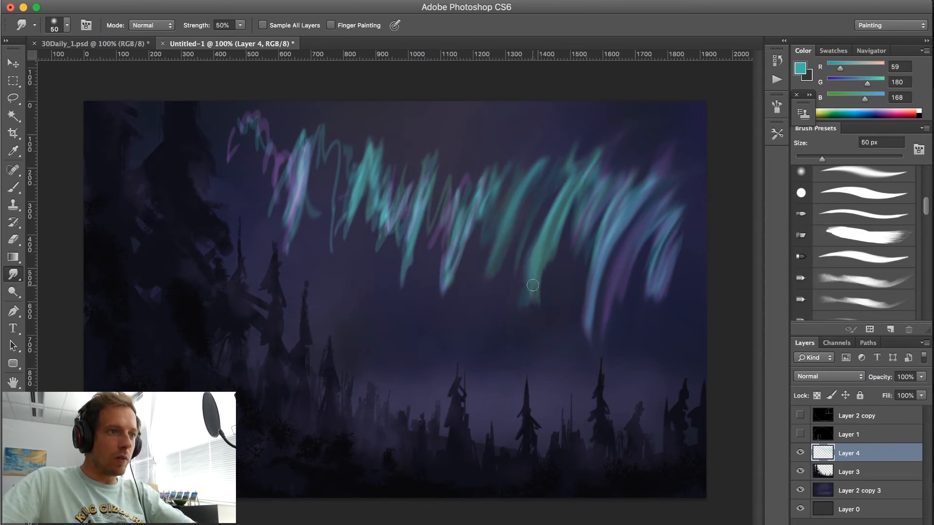
mouse_move(532, 304)
left_mouse_down()
mouse_move(558, 310)
mouse_move(574, 287)
mouse_move(562, 268)
mouse_move(586, 266)
mouse_move(543, 301)
left_mouse_up()
mouse_move(544, 264)
left_mouse_down()
mouse_move(569, 236)
mouse_move(585, 284)
left_mouse_up()
mouse_move(568, 233)
left_mouse_down()
mouse_move(522, 298)
mouse_move(562, 308)
mouse_move(627, 263)
left_mouse_up()
left_click_drag(478, 294, 434, 276)
left_click_drag(498, 260, 401, 297)
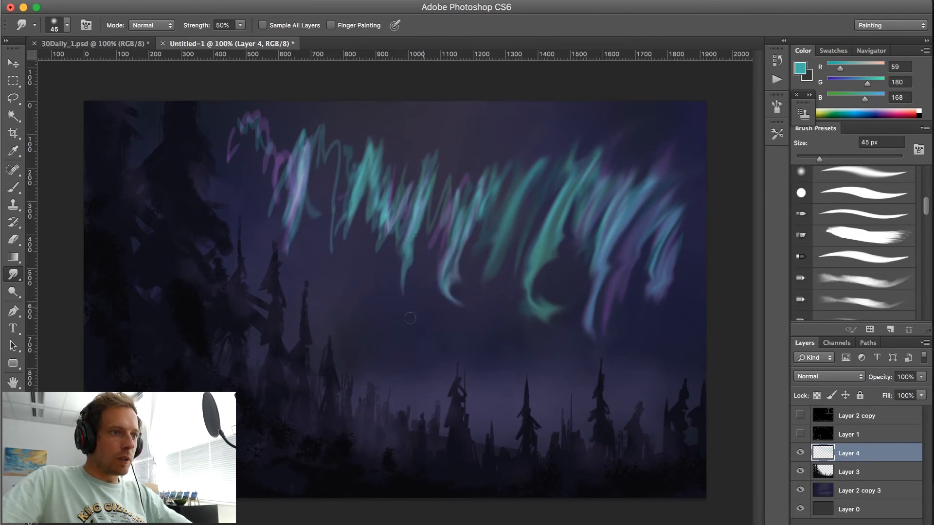
- Smudge the left and middle aurora strands into tapered, curved streaks at 45 px and 50% strength
left_click_drag(363, 188, 426, 199)
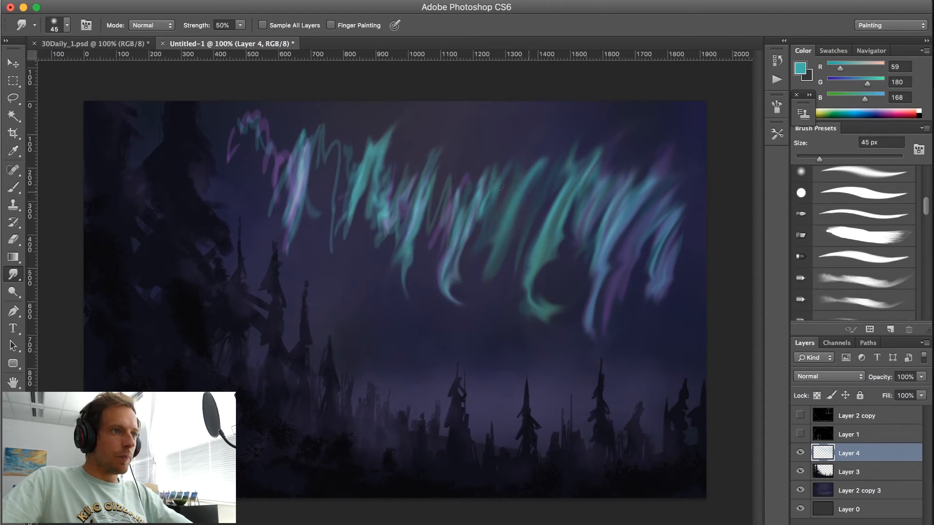
mouse_move(456, 180)
left_mouse_down()
mouse_move(450, 208)
mouse_move(449, 196)
mouse_move(458, 201)
mouse_move(500, 166)
left_mouse_up()
left_click_drag(455, 284, 474, 230)
left_click_drag(466, 187, 453, 196)
mouse_move(345, 164)
left_mouse_down()
mouse_move(330, 203)
mouse_move(350, 191)
left_mouse_up()
mouse_move(367, 92)
left_mouse_down()
mouse_move(311, 146)
mouse_move(324, 132)
mouse_move(304, 199)
mouse_move(336, 202)
left_mouse_up()
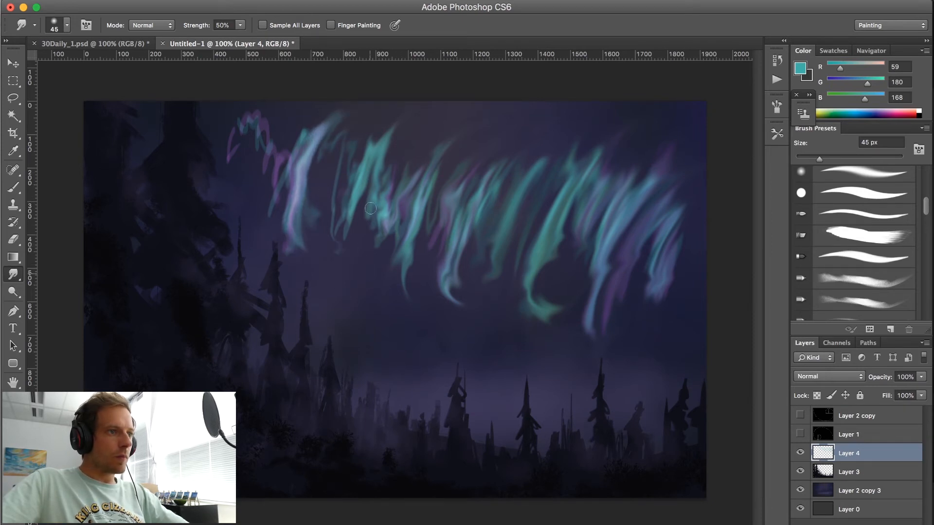
left_click_drag(376, 191, 383, 189)
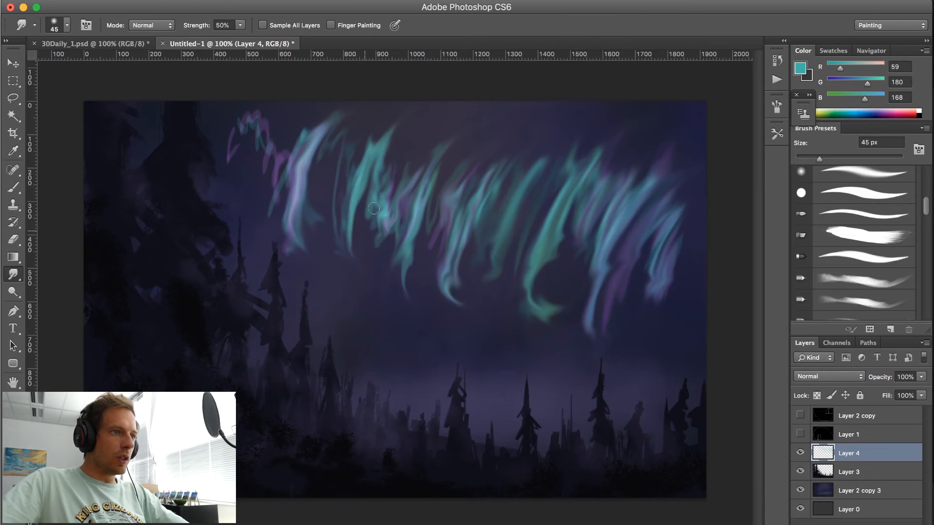
mouse_move(369, 226)
left_mouse_down()
mouse_move(371, 212)
mouse_move(380, 259)
mouse_move(382, 241)
left_mouse_up()
left_click_drag(389, 209, 380, 274)
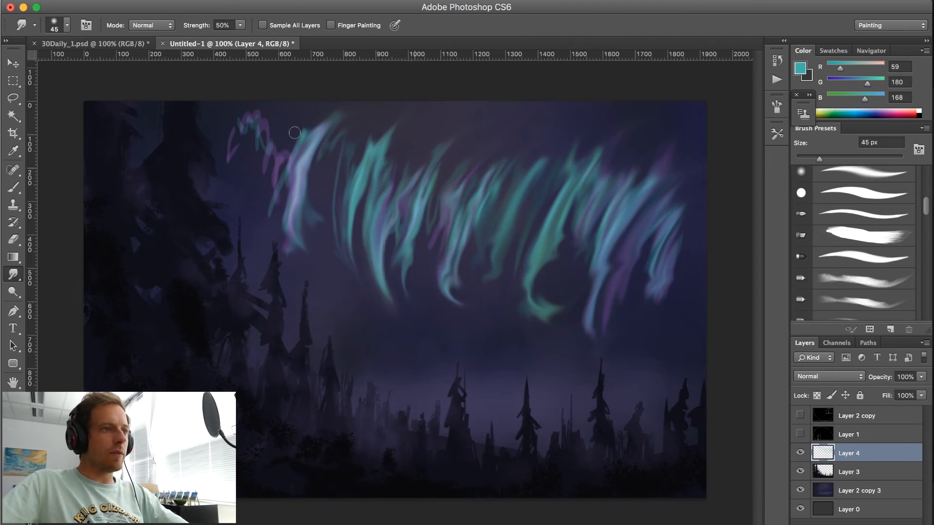
- Enlarge the Smudge tool to 80 px and soften the purple and teal strands at the aurora's far left
key("bracketright")
key("bracketright")
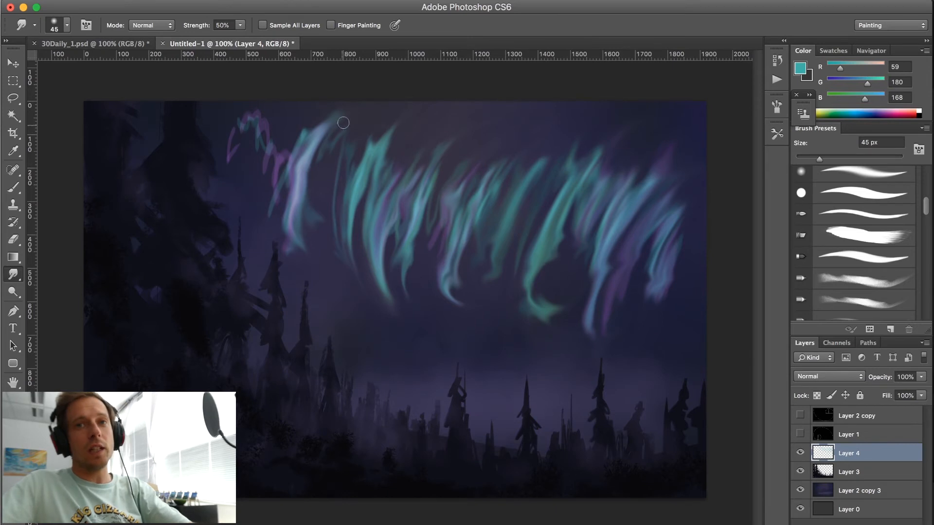
key("bracketright")
key("bracketright")
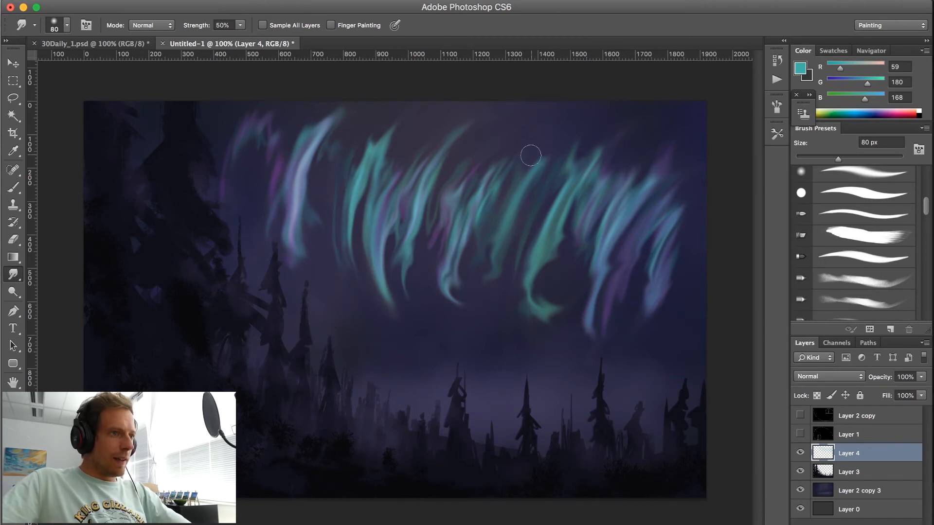
- Try blending modes including Color Dodge, Overlay, Linear Light and Exclusion on Layer 4, then return it to Normal
key("v")
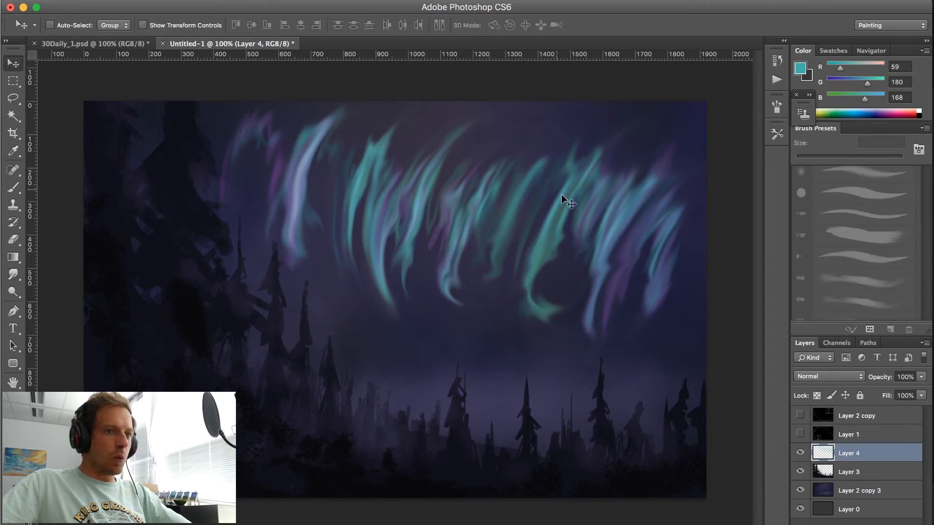
key("shift+plus")
key("shift+plus")
key("shift+plus")
key("shift+plus")
key("shift+plus")
key("shift+plus")
key("shift+plus")
key("shift+plus")
key("shift+plus")
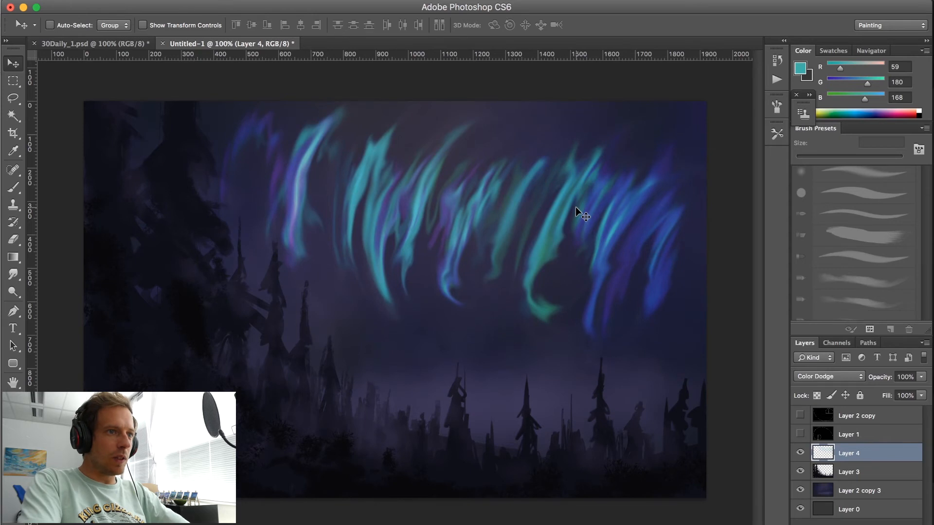
key("super+minus")
key("super+minus")
key("super+plus")
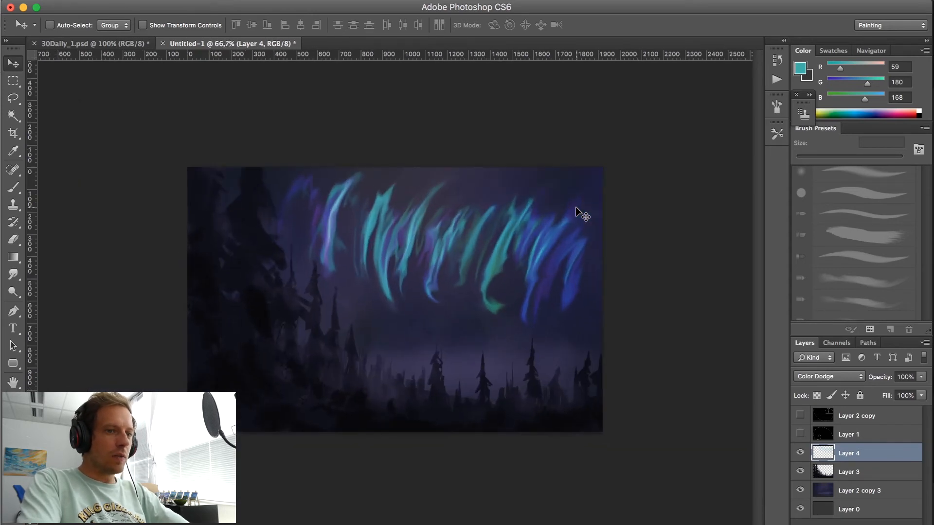
key("shift+plus")
key("shift+plus")
key("shift+plus")
key("shift+plus")
key("shift+plus")
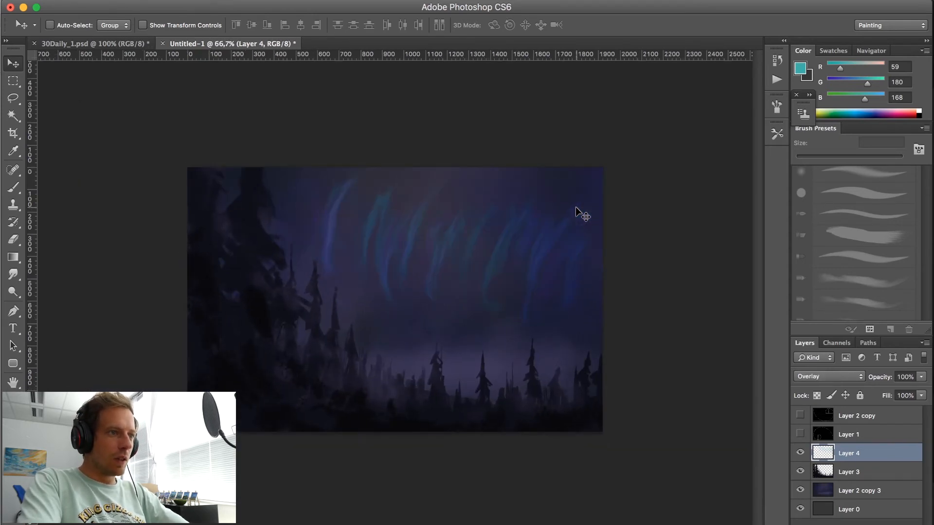
key("shift+plus")
key("shift+plus")
key("shift+plus")
key("shift+plus")
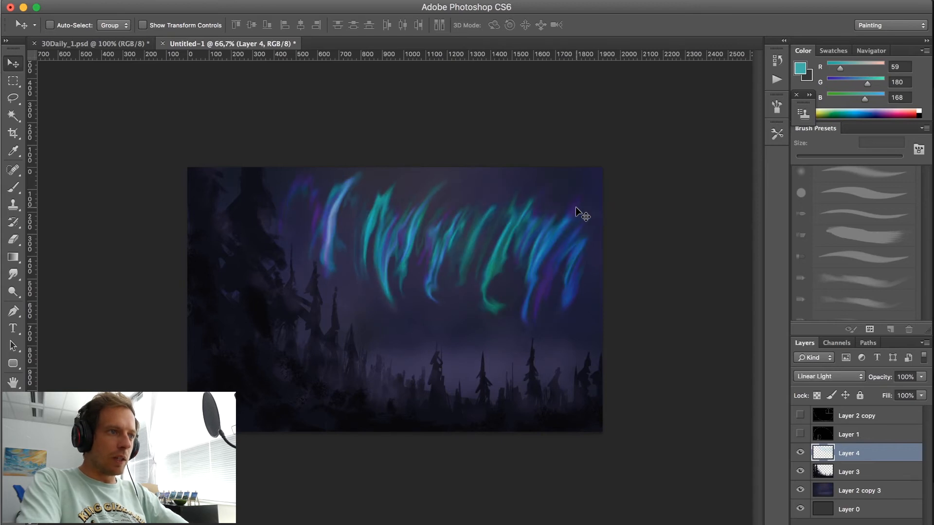
key("shift+plus")
key("shift+plus")
key("shift+plus")
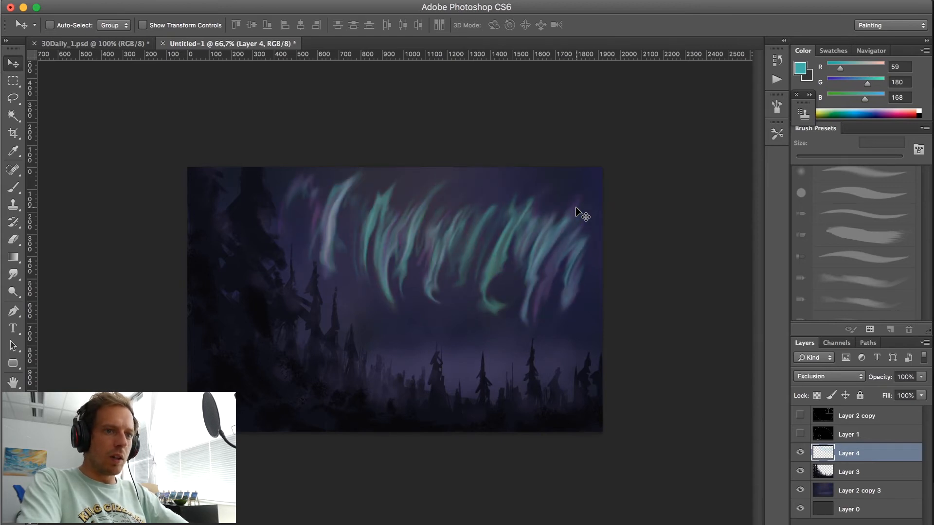
key("shift+plus")
key("shift+plus")
key("shift+plus")
key("shift+plus")
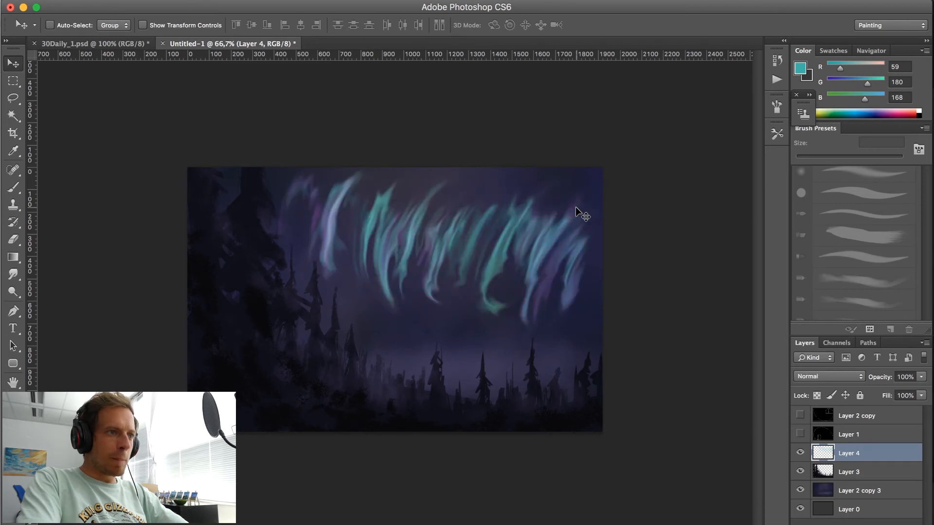
key("super+plus")
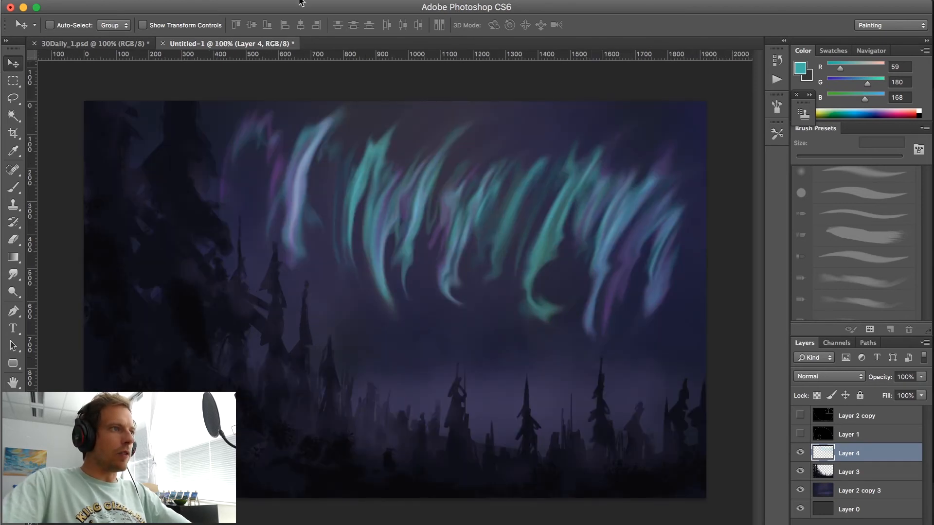
- Raise the saturation of the aurora on Layer 4 to +34 with a Hue/Saturation adjustment
left_click(161, 0)
mouse_move(219, 32)
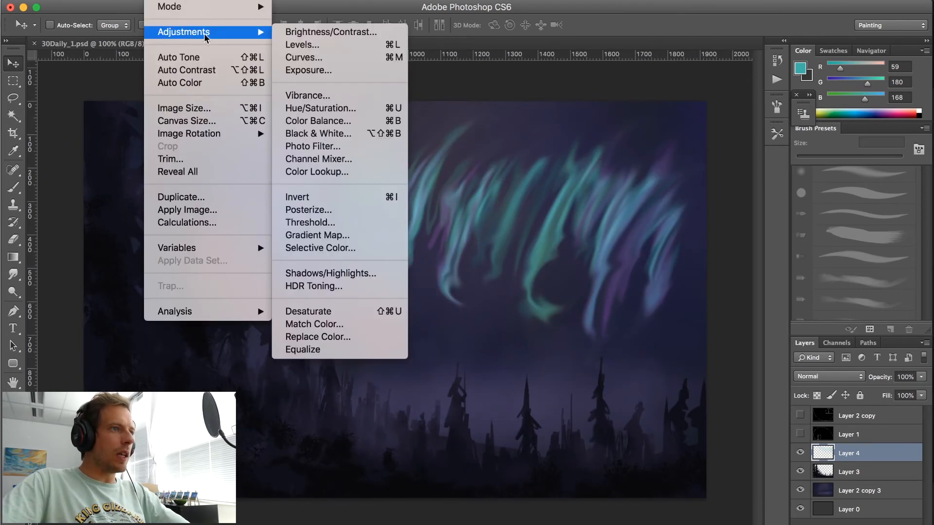
left_click(354, 108)
left_click_drag(744, 157, 768, 157)
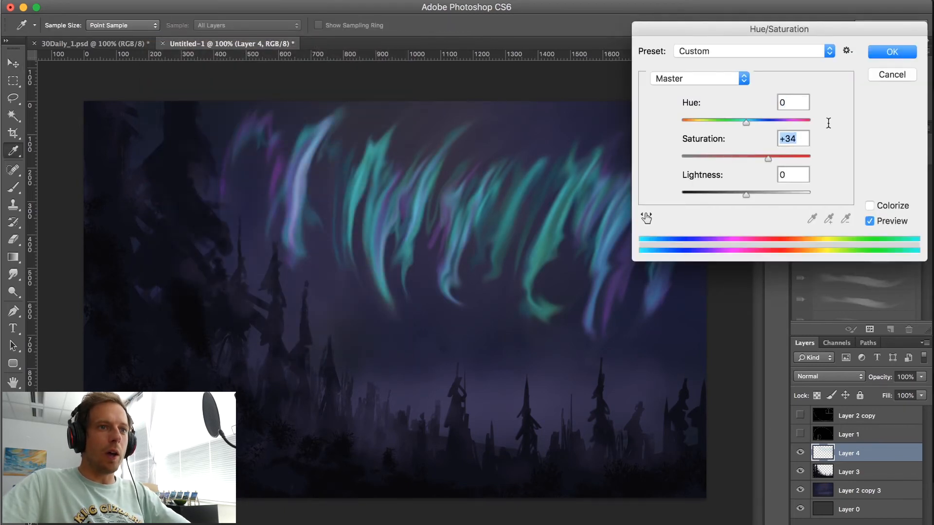
left_click(881, 56)
- Partially erase the middle and right-hand aurora strands with the soft 25 px Eraser preset enlarged to 90 px at 20% opacity
key("e")
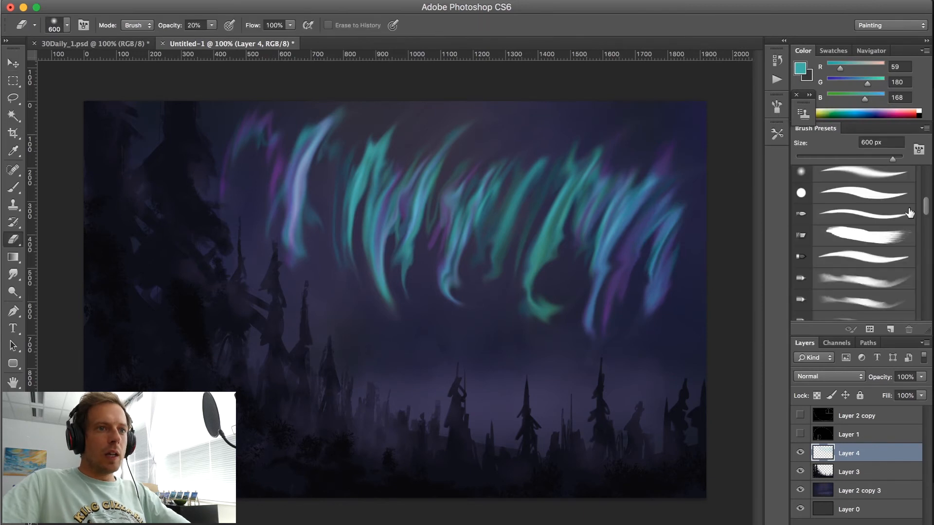
left_click_drag(927, 209, 912, 330)
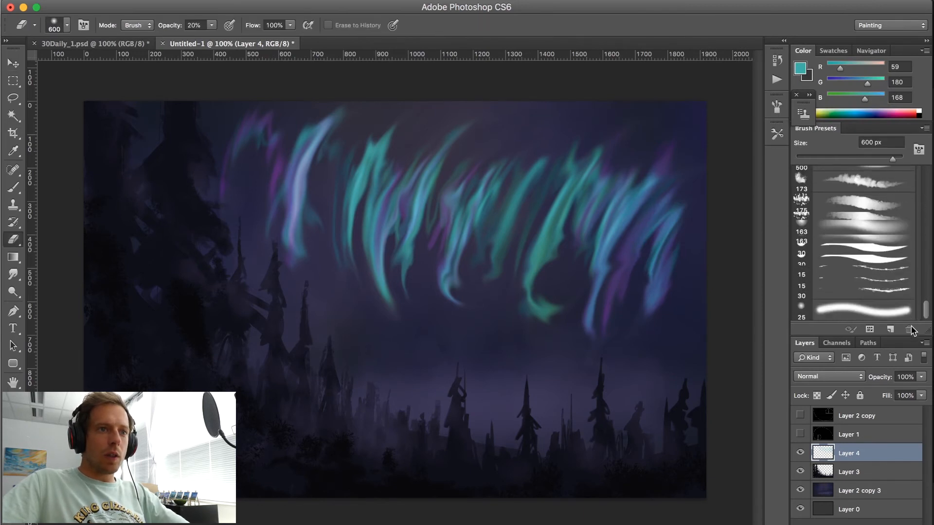
left_click(887, 315)
key("bracketright")
key("bracketright")
key("bracketright")
key("bracketright")
key("bracketright")
key("bracketright")
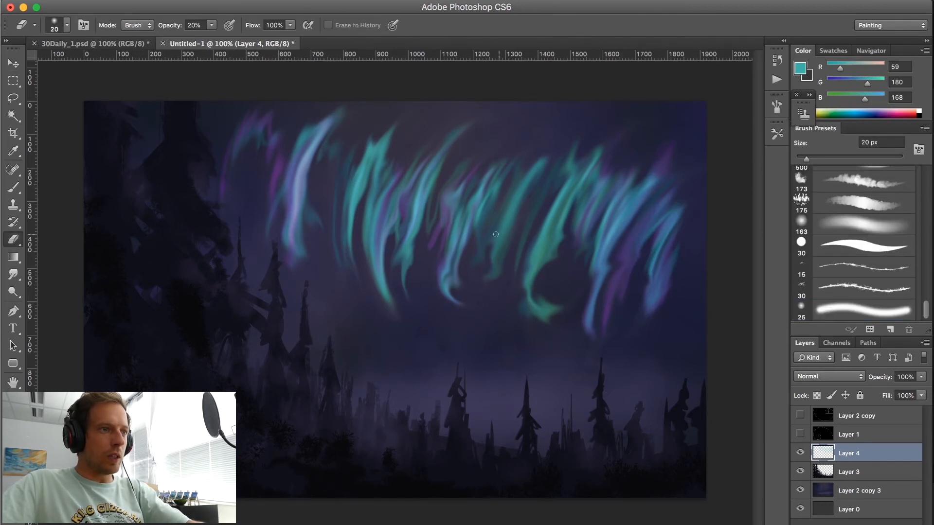
key("bracketright")
mouse_move(431, 272)
left_mouse_down()
mouse_move(435, 321)
mouse_move(418, 319)
mouse_move(407, 245)
mouse_move(441, 344)
mouse_move(457, 150)
mouse_move(418, 315)
mouse_move(420, 255)
mouse_move(517, 323)
left_mouse_up()
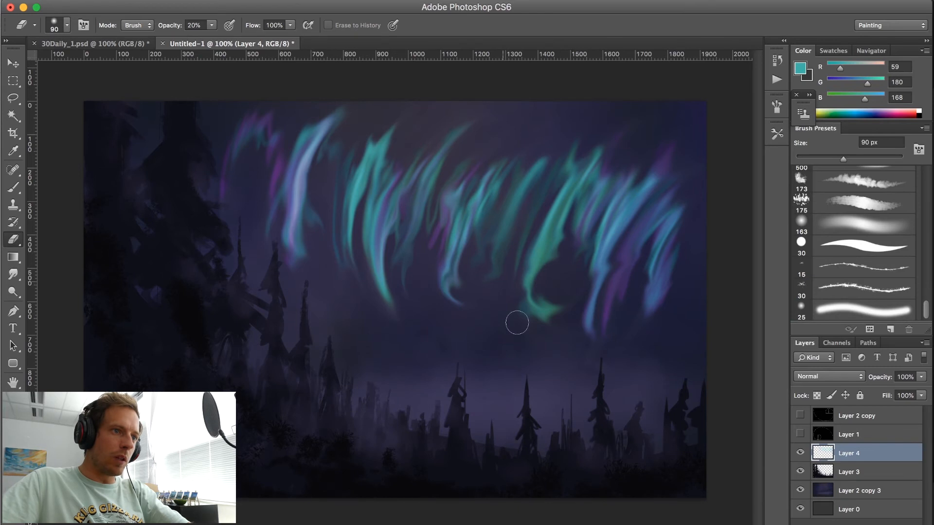
mouse_move(558, 272)
left_mouse_down()
mouse_move(546, 326)
mouse_move(554, 336)
mouse_move(580, 193)
mouse_move(569, 254)
mouse_move(702, 194)
mouse_move(679, 254)
mouse_move(625, 337)
left_mouse_up()
- Fade the far-left and middle aurora strands with the Eraser at 125 px and 80 px, 20% opacity
key("bracketright")
key("bracketright")
key("bracketright")
key("bracketright")
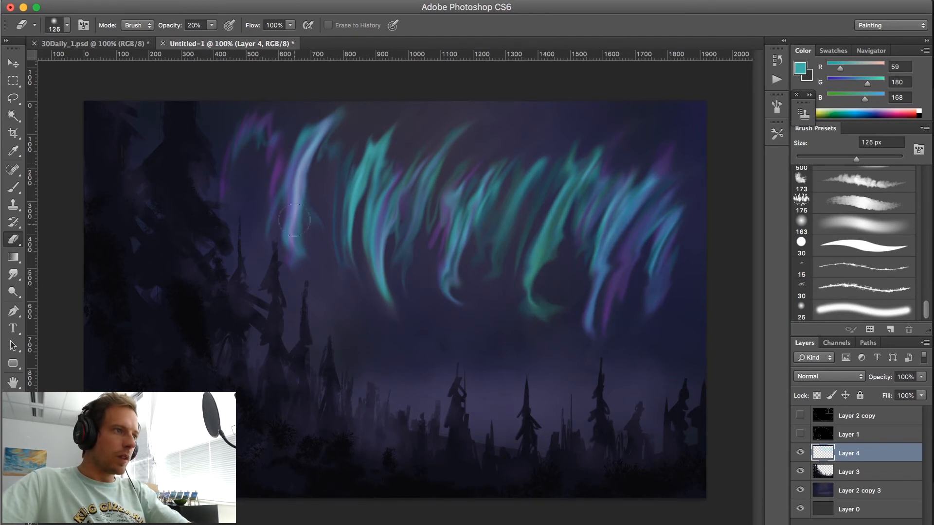
mouse_move(352, 189)
left_mouse_down()
mouse_move(354, 238)
mouse_move(379, 272)
mouse_move(392, 219)
left_mouse_up()
left_click_drag(408, 148, 463, 152)
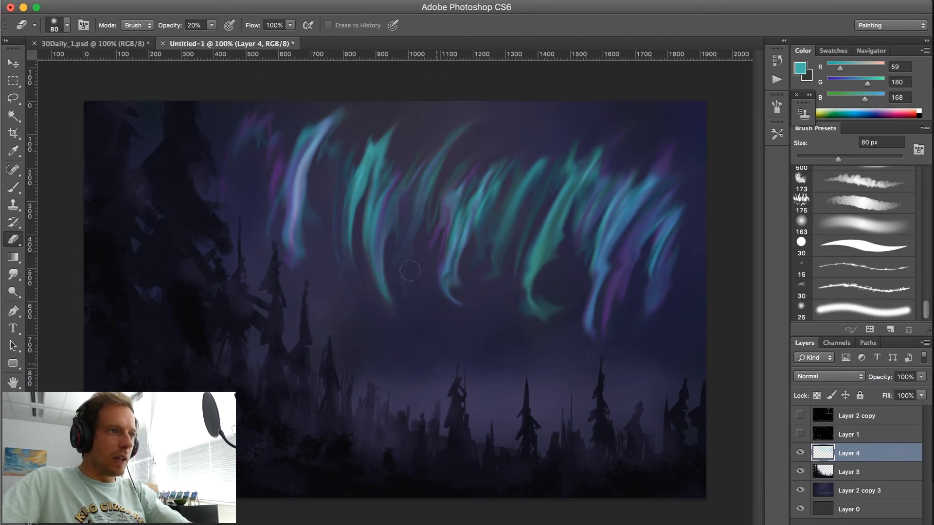
left_click_drag(461, 243, 486, 186)
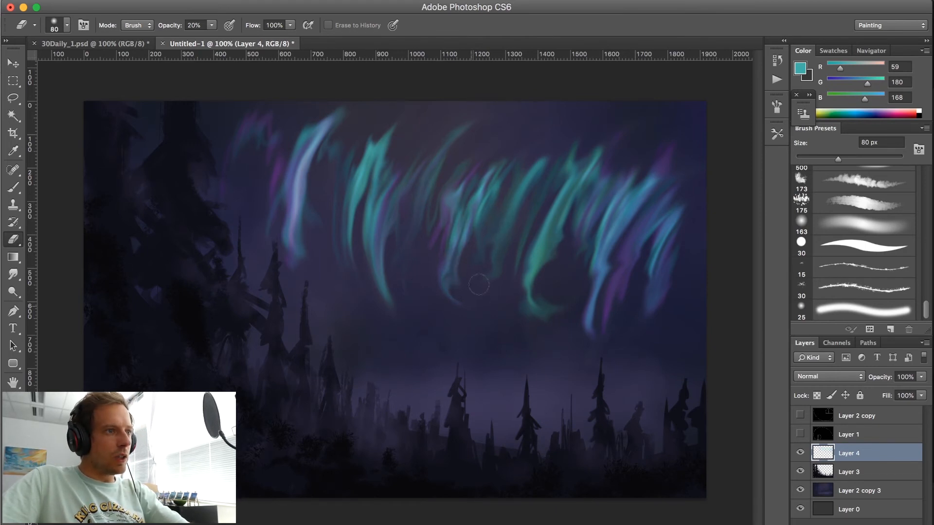
mouse_move(291, 214)
left_mouse_down()
mouse_move(305, 270)
mouse_move(302, 151)
left_mouse_up()
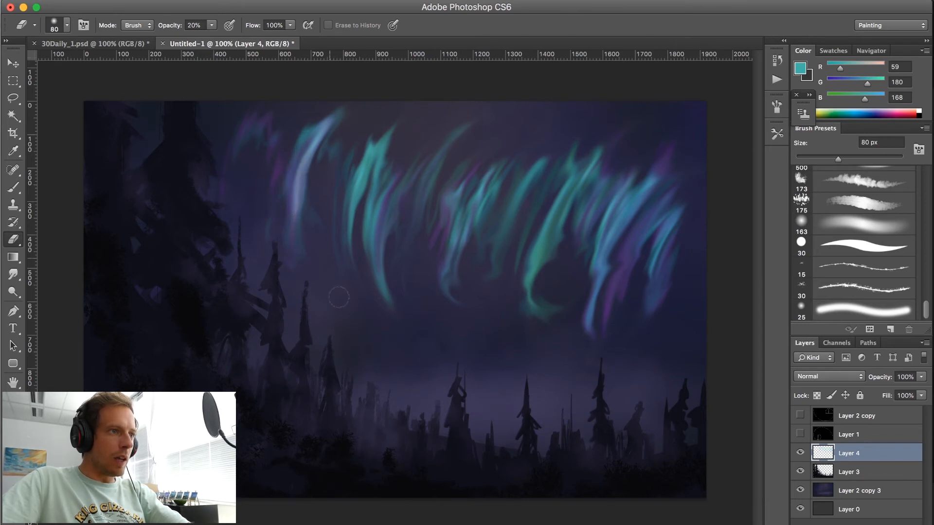
- Enlarge the Eraser to 175 px and fade out the lower ends of the aurora strands
key("bracketright")
key("bracketright")
key("bracketright")
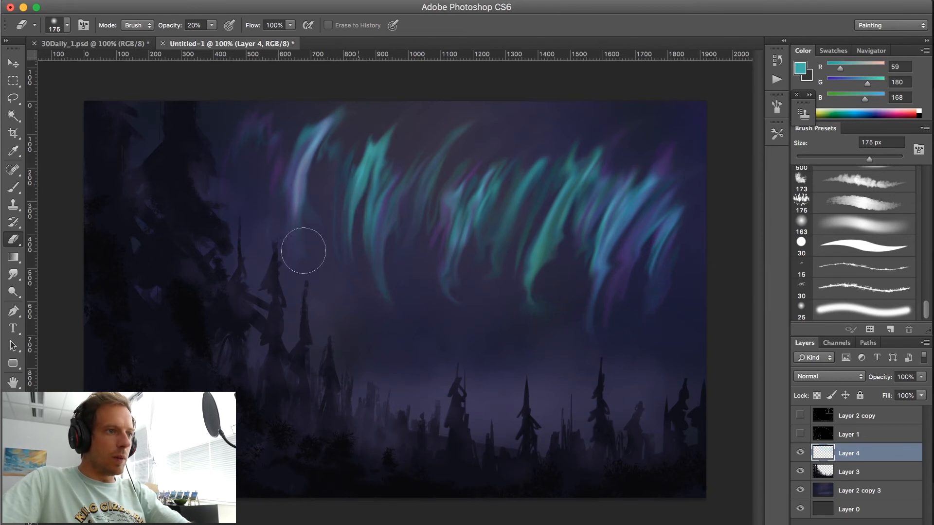
- Duplicate the aurora layer, Layer 4, to intensify its glow
key("v")
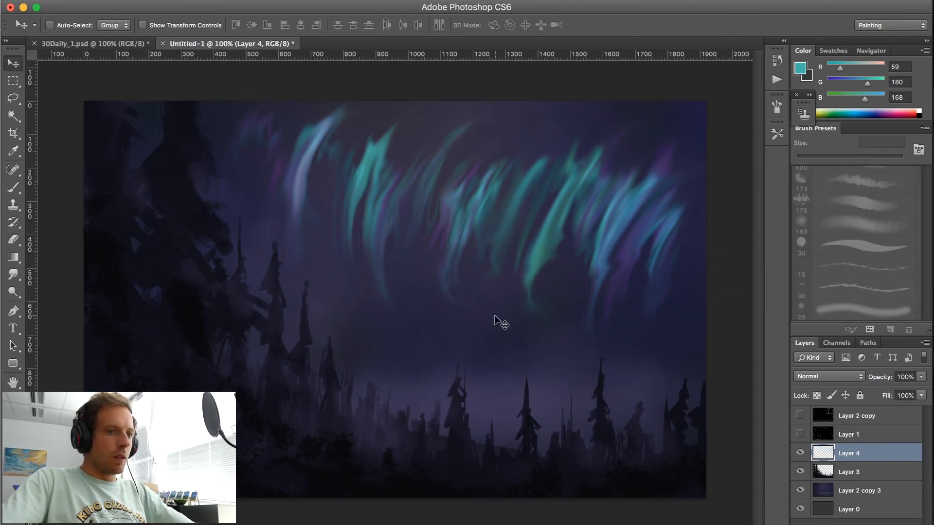
key("super+j")
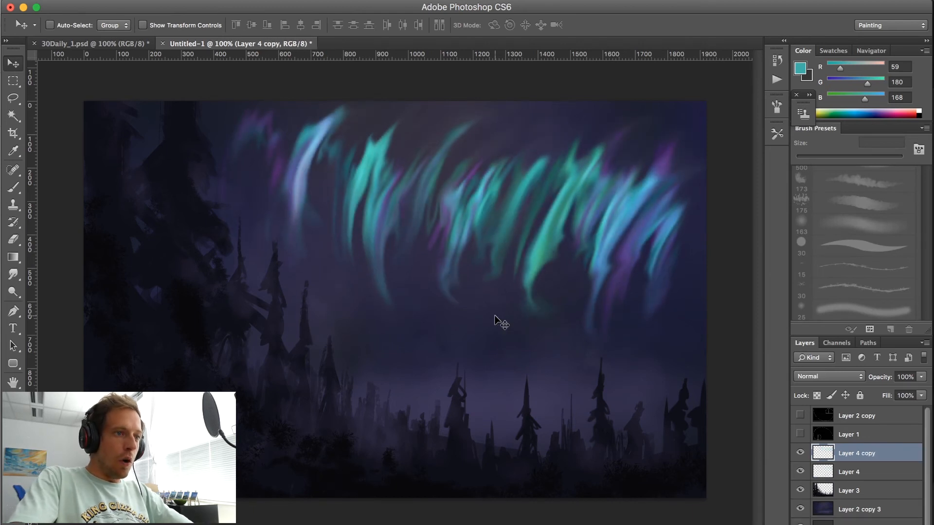
- Try the Color Dodge blend mode on Layer 4 copy at 100% and 50% opacity
key("shift+plus")
key("shift+plus")
key("shift+plus")
key("shift+plus")
key("shift+plus")
key("shift+plus")
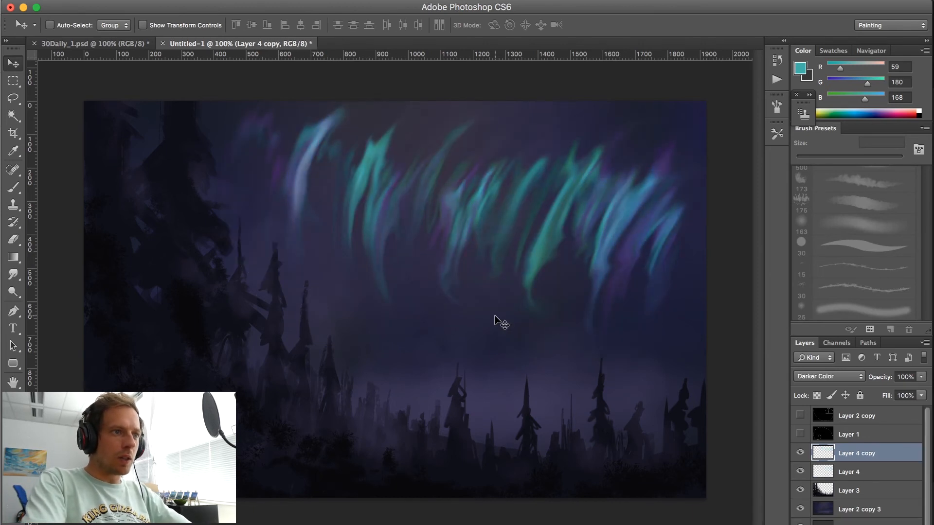
key("shift+plus")
key("shift+plus")
key("shift+plus")
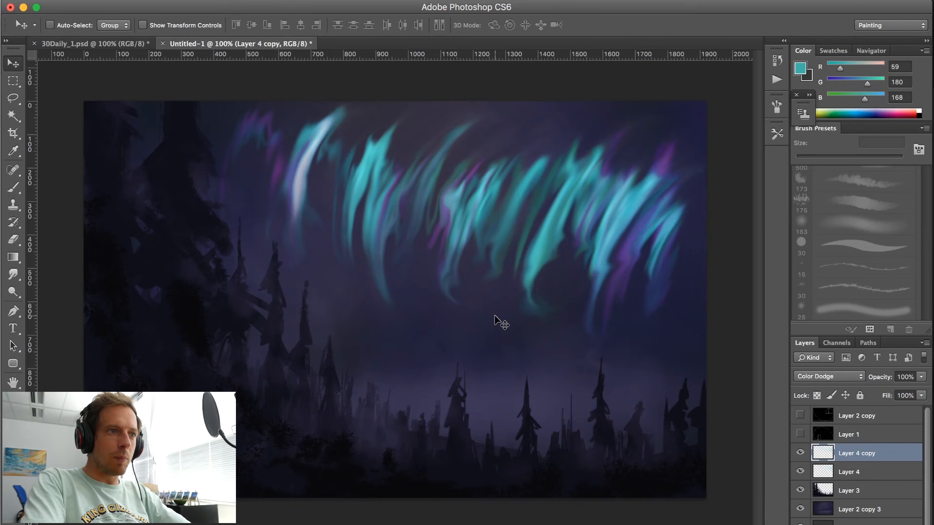
key("super+minus")
key("super+minus")
key("super+plus")
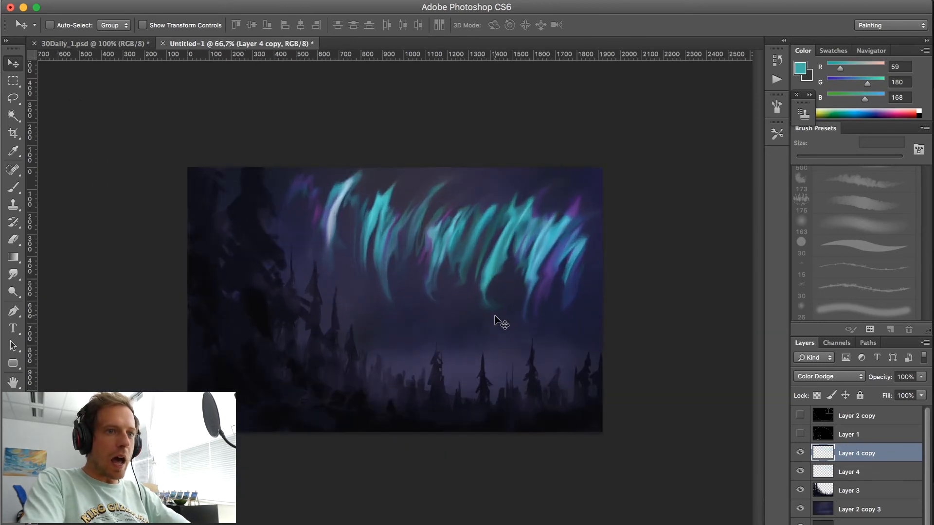
key("5")
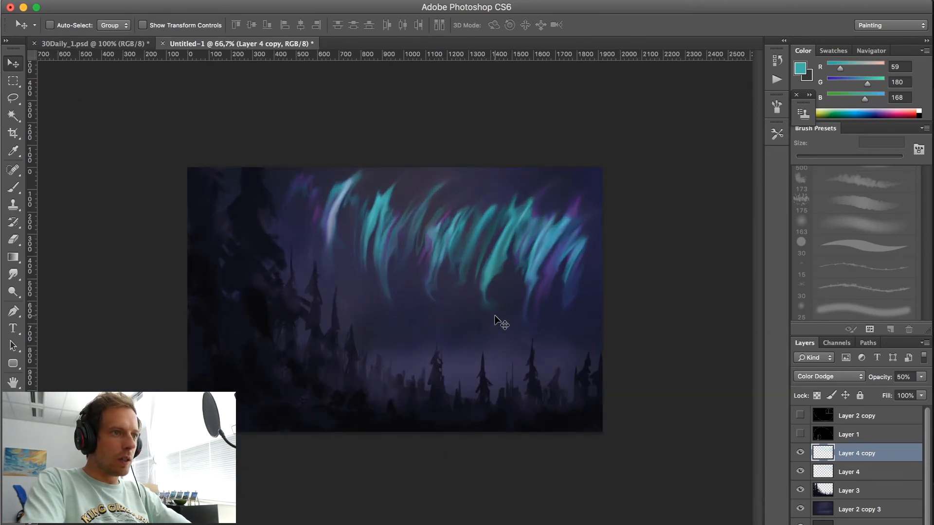
key("0")
- Set the blend mode of Layer 4 copy to Hard Light, comparing the result with Soft Light and Vivid Light
key("shift+plus")
key("shift+plus")
key("shift+plus")
key("shift+plus")
key("shift+plus")
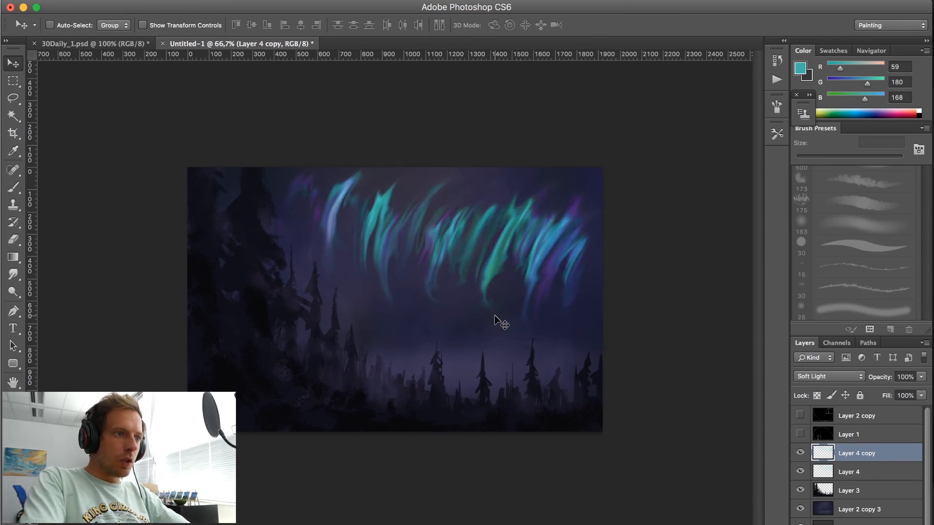
key("super+minus")
key("super+minus")
key("super+plus")
key("super+plus")
key("super+plus")
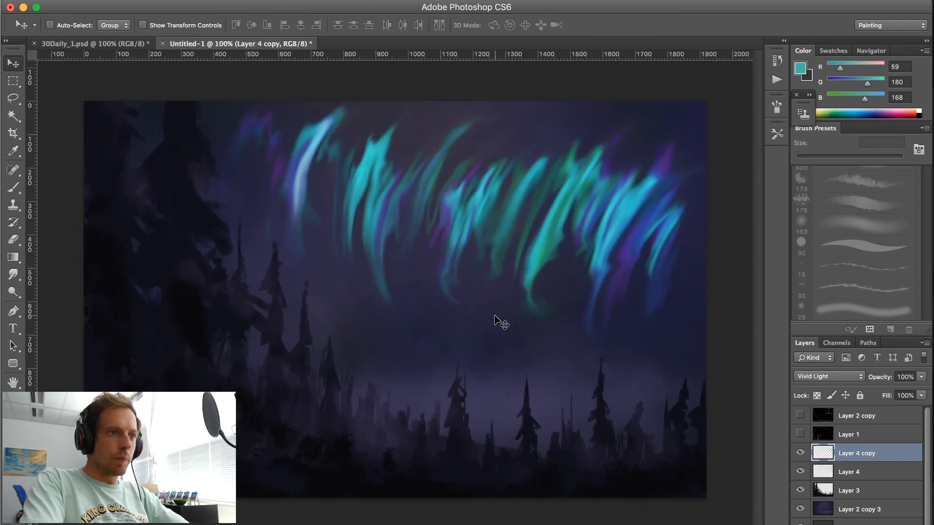
key("super+minus")
key("super+plus")
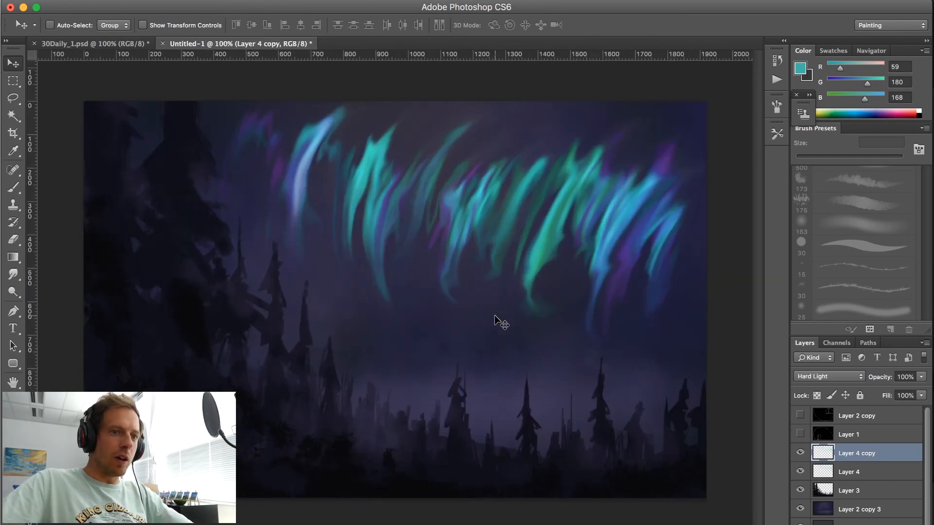
- Add a new layer above Layer 4 copy and choose the cloudy 491 px brush preset
key("super+shift+alt+n")
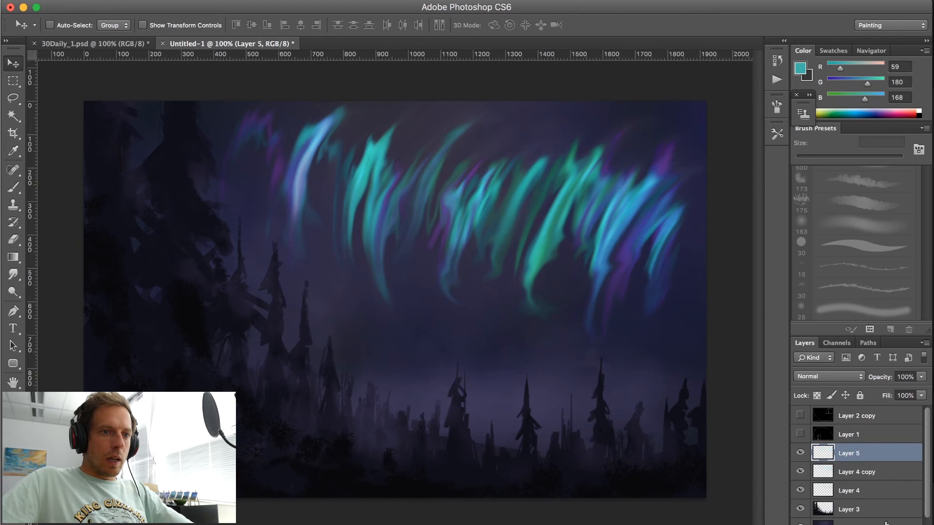
key("b")
scroll(927, 223, "down", 10)
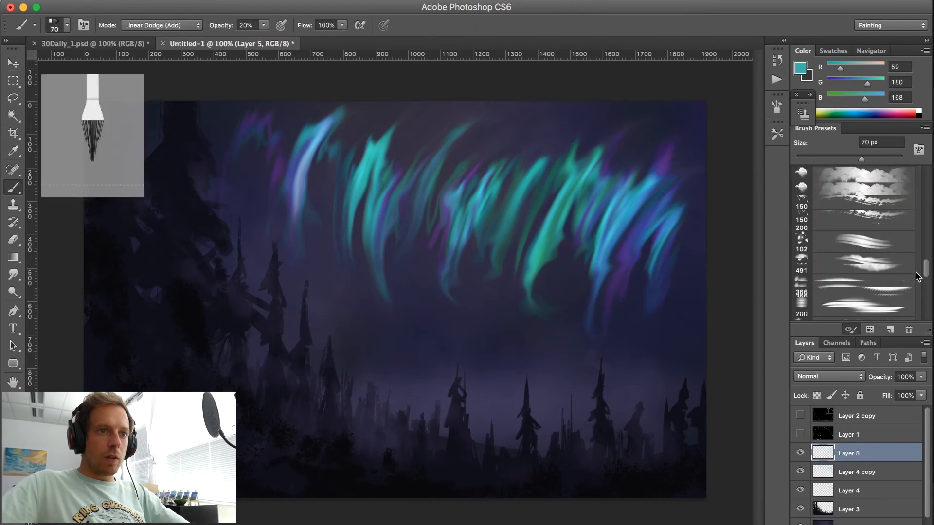
left_click(882, 270)
scroll(927, 299, "down", 5)
scroll(926, 292, "up", 6)
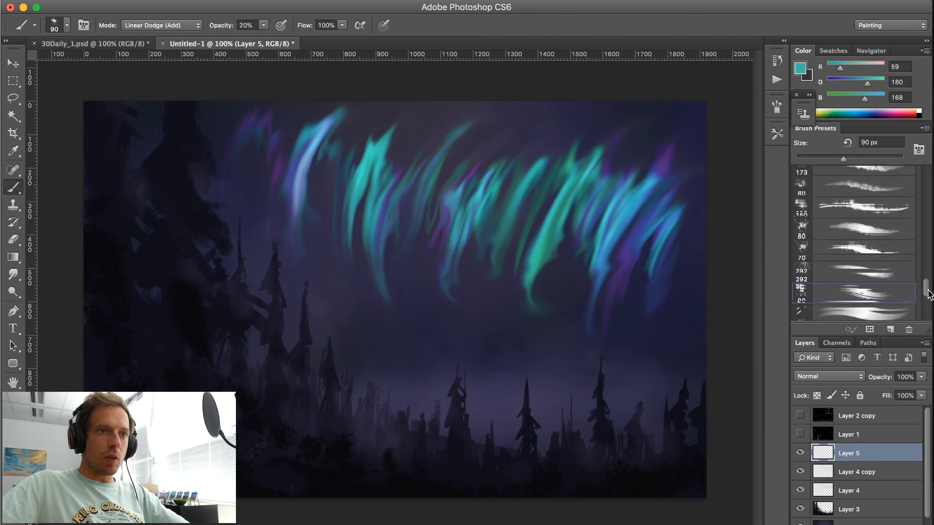
left_click(896, 257)
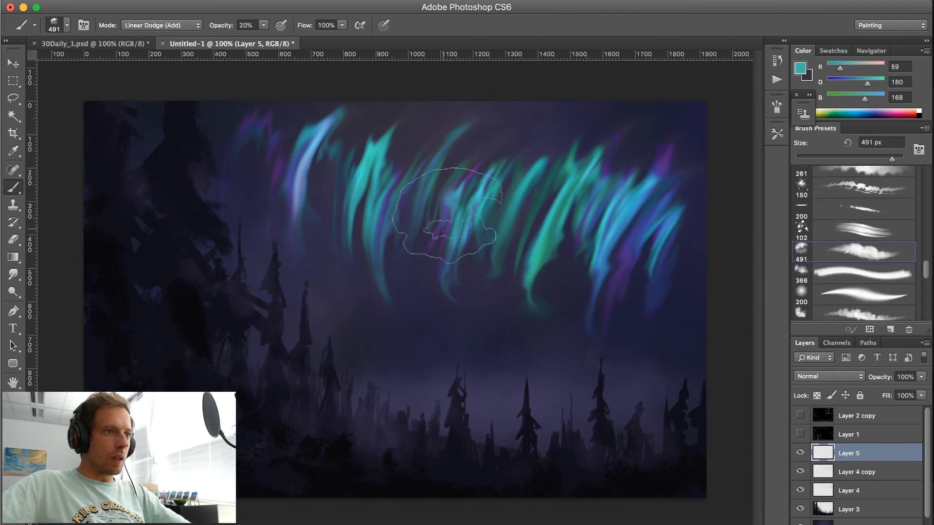
- Sample turquoise from the aurora and set the brush to 175 px in Normal mode
left_click(528, 179, "alt")
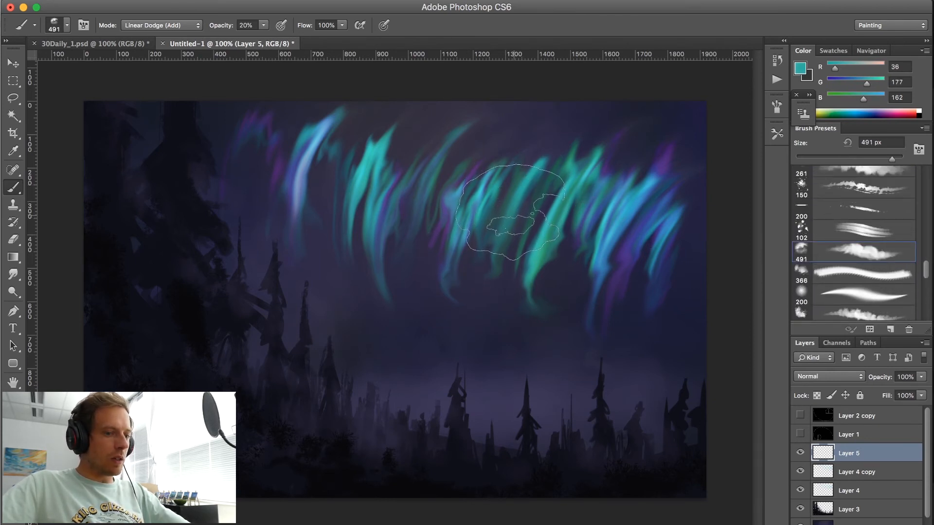
key("bracketleft")
key("bracketleft")
key("bracketleft")
key("bracketleft")
key("bracketleft")
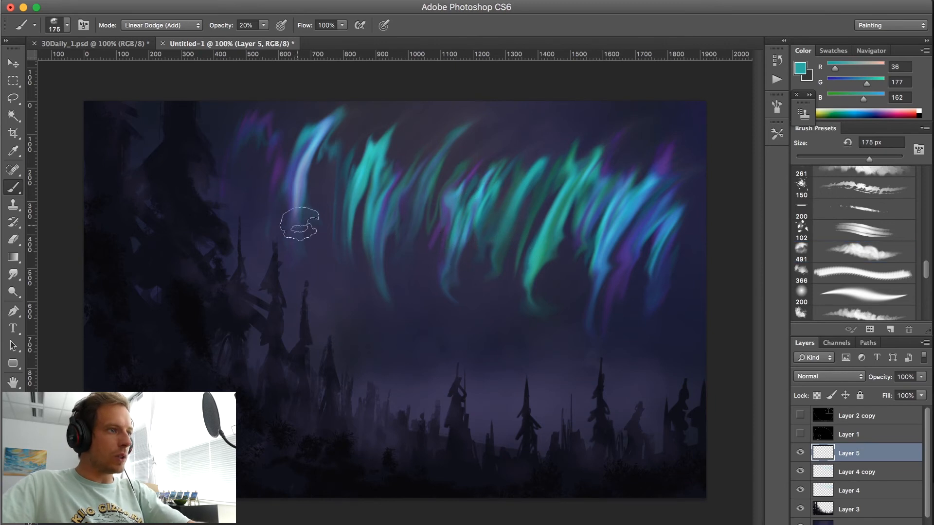
right_click(350, 232)
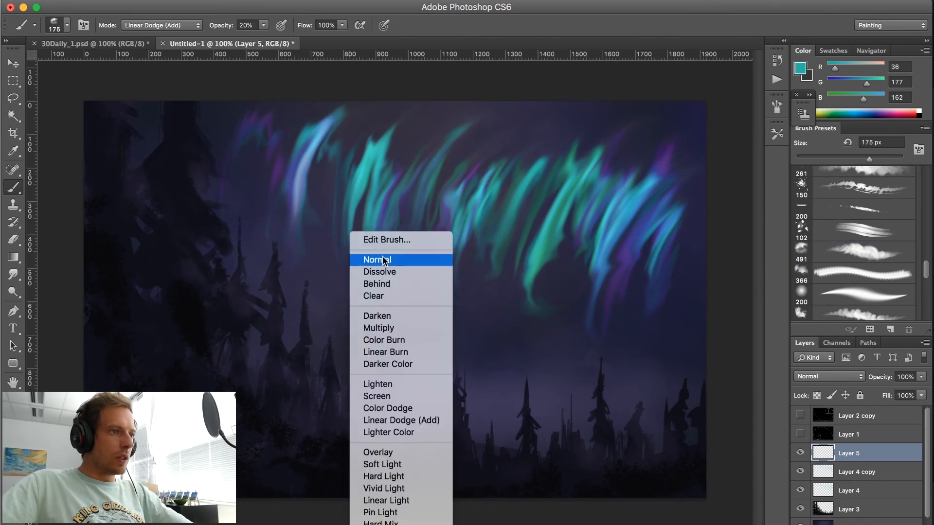
left_click(384, 260)
- Brush faint turquoise haze over the left firs and lower sky at 200 px and 500 px, lowering the brush opacity to 10%
key("bracketright")
key("bracketright")
key("bracketright")
key("bracketright")
key("bracketright")
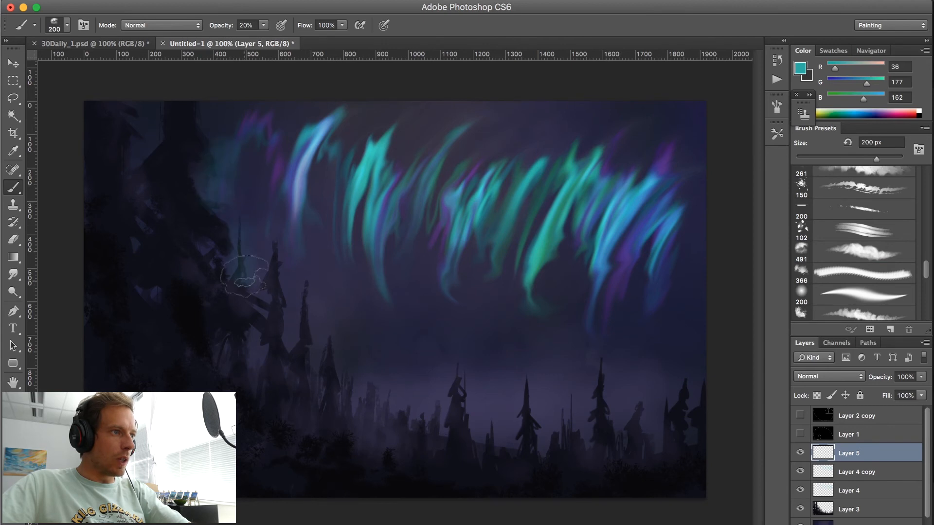
key("1")
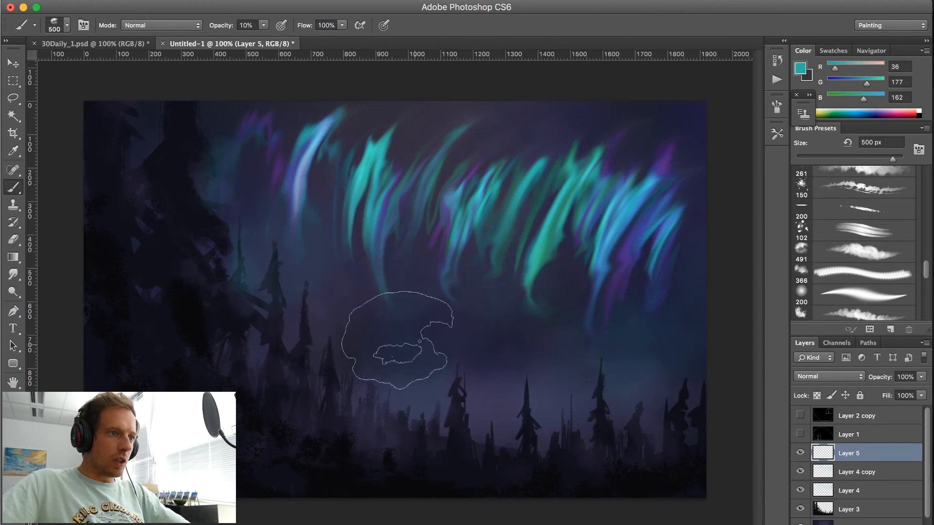
- Reduce the brush to 175 px and glaze turquoise haze over the lower-right tree line
key("bracketleft")
key("bracketleft")
key("bracketleft")
key("bracketleft")
key("bracketleft")
left_click_drag(692, 413, 569, 440)
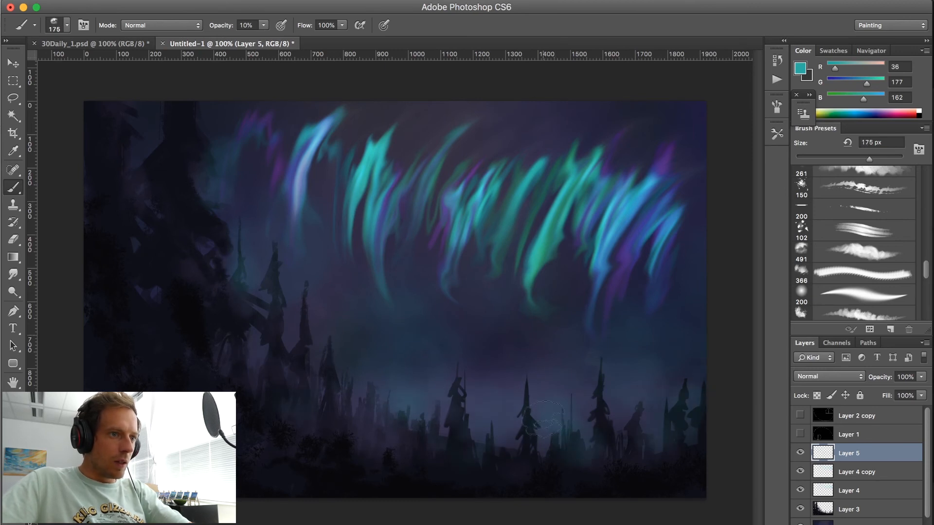
- Enlarge the brush to 300 px and undo the last turquoise strokes over the large left tree
key("bracketright")
key("bracketright")
key("bracketright")
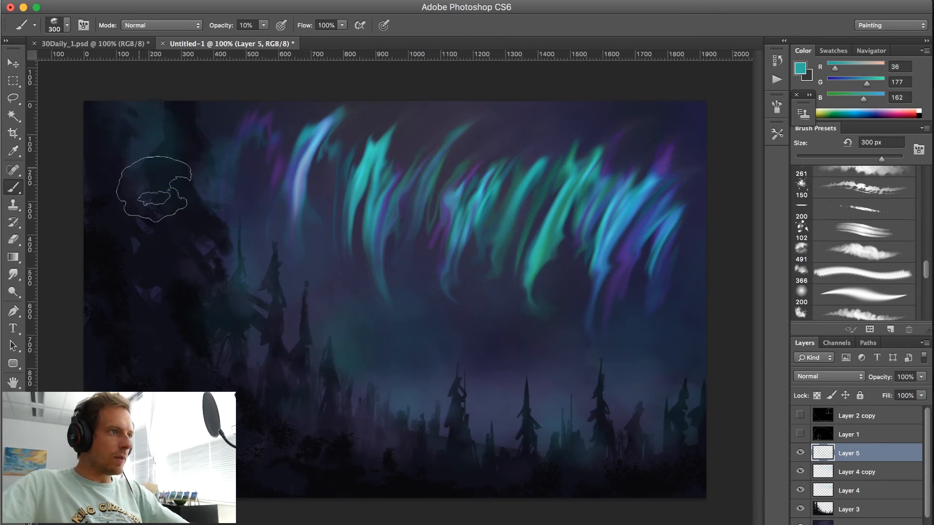
key("alt+super+z")
key("alt+super+z")
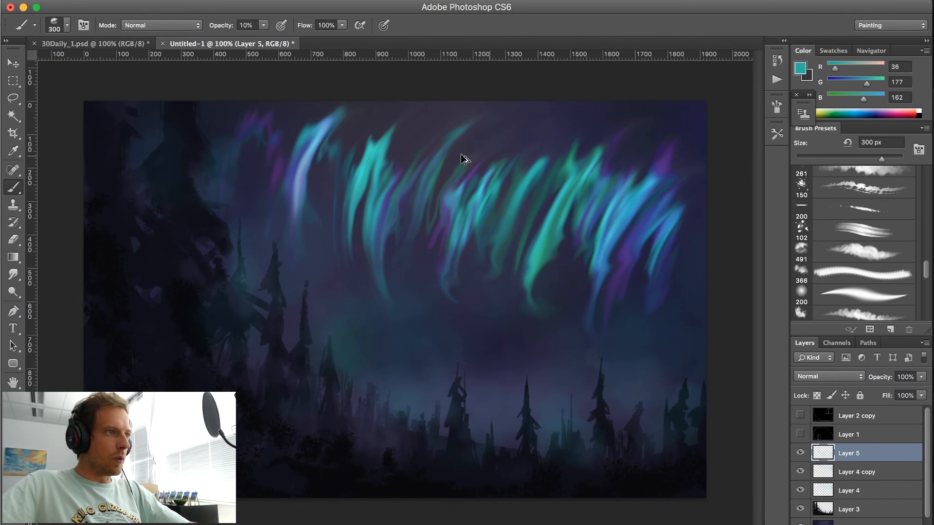
- Glaze aurora-sampled green, blue and dark purple haze over the sky and left trees on a new layer, using 300 px at 10% opacity
left_click(263, 128, "alt")
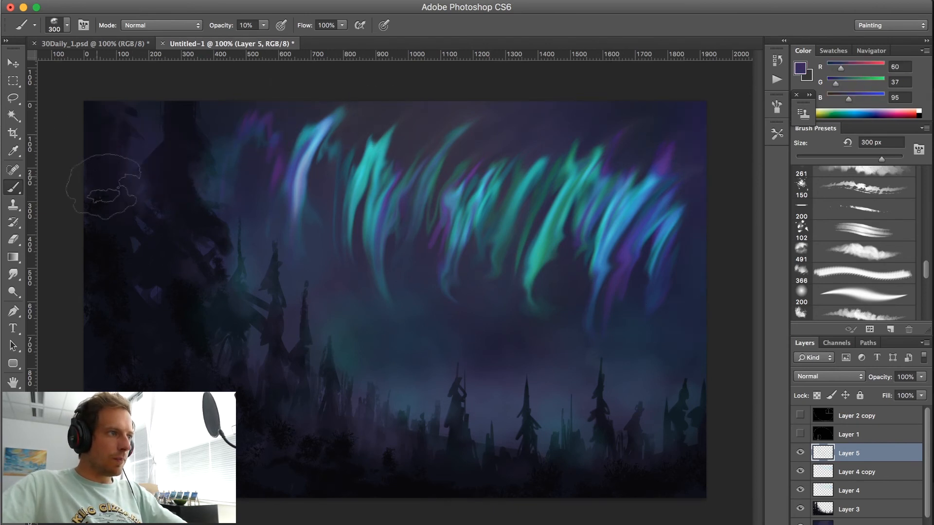
key("super+alt+shift+n")
left_click(554, 267, "alt")
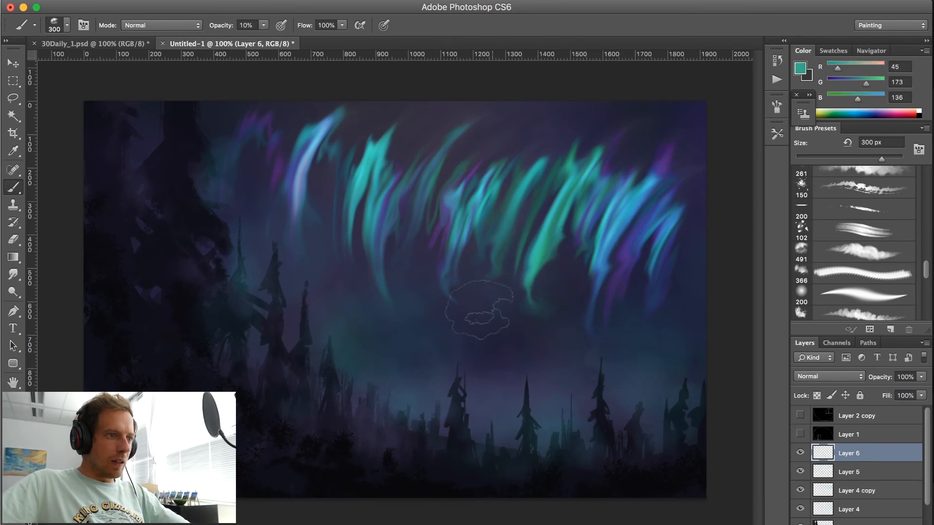
left_click(643, 233, "alt")
left_click(636, 236, "alt")
mouse_move(664, 305)
left_mouse_down()
mouse_move(702, 285)
mouse_move(423, 329)
left_mouse_up()
left_click_drag(648, 125, 258, 104, "alt")
left_click(265, 107, "alt")
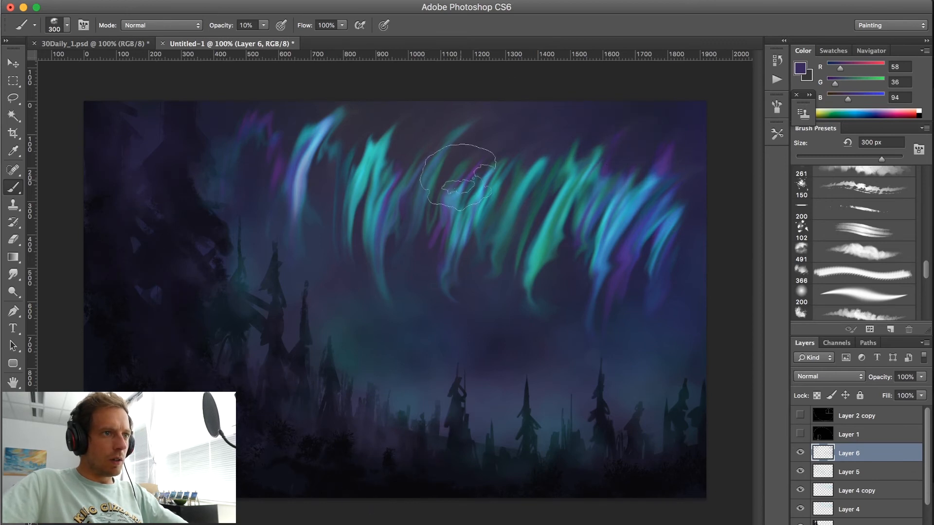
- Switch to the Chrome browser to dismiss the finished timer, and return to Photoshop
left_click(243, 523)
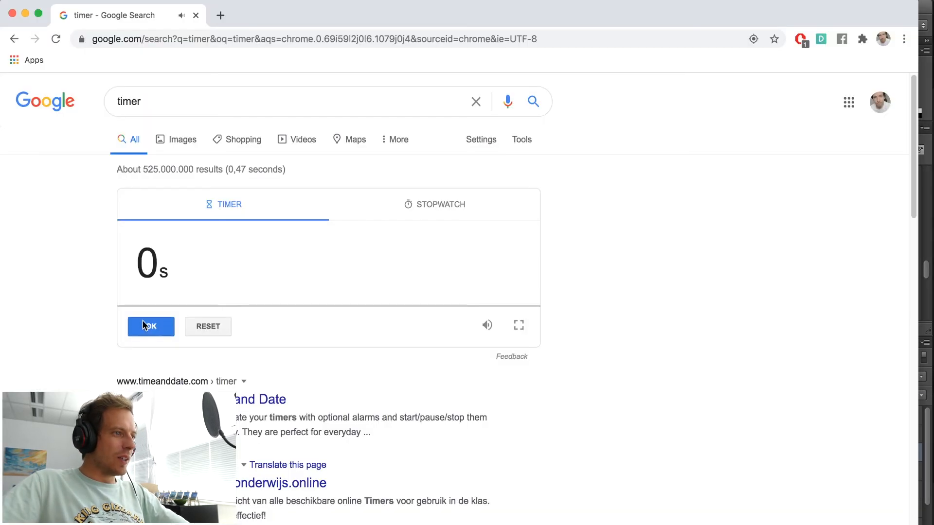
left_click(257, 524)
- Try the Color Dodge and Vivid Light blend modes on Layer 6
key("v")
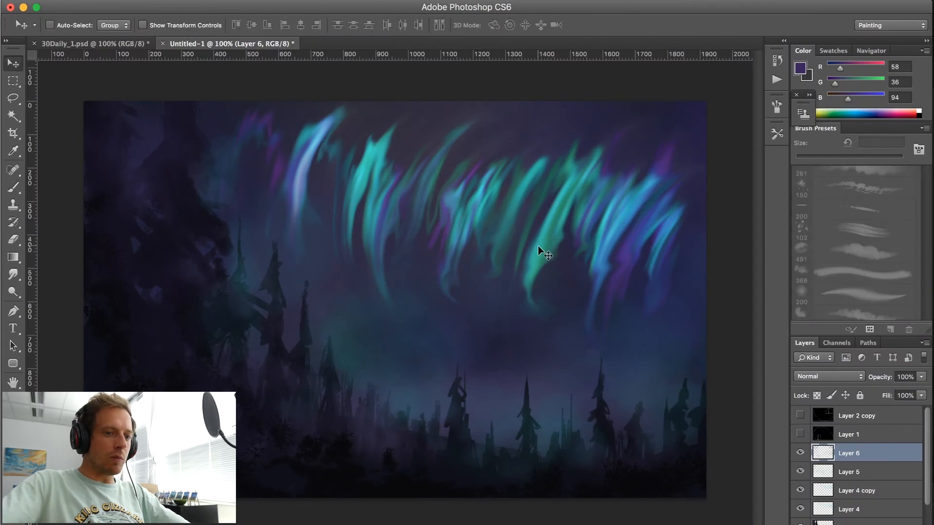
key("alt+shift+m")
key("shift+plus")
key("shift+plus")
key("shift+plus")
key("shift+plus")
key("shift+plus")
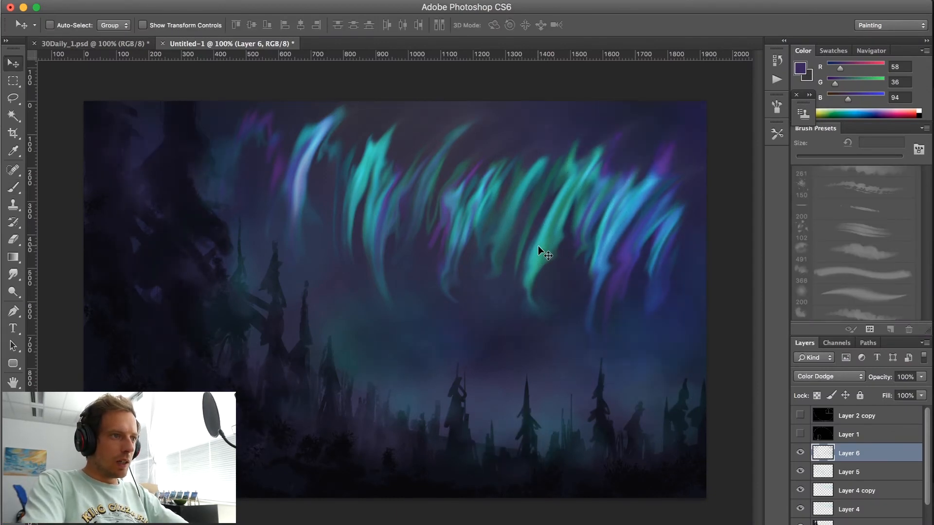
key("shift+plus")
key("shift+plus")
key("shift+plus")
key("super+minus")
key("super+minus")
key("shift+plus")
key("shift+plus")
key("shift+plus")
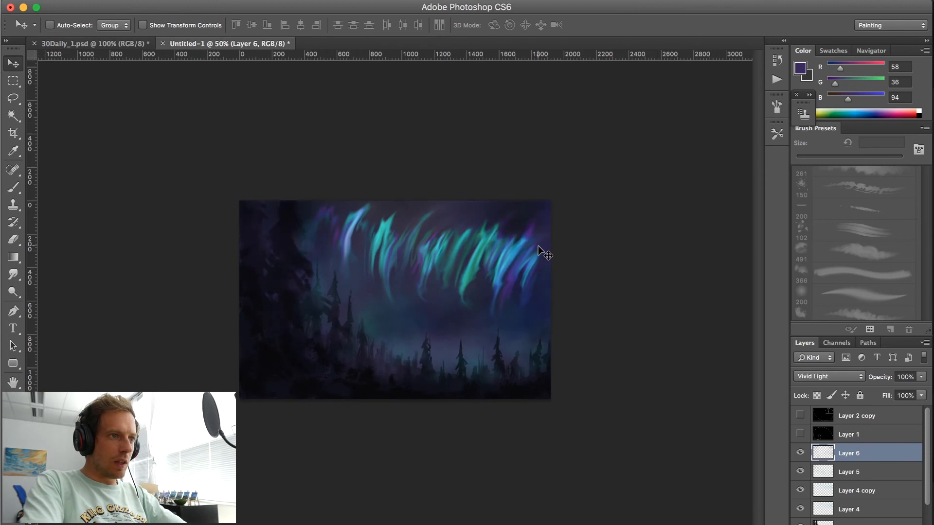
- Set the blend mode of Layer 6 to Pin Light after comparing it with Linear Light
key("super+minus")
key("super+plus")
key("super+plus")
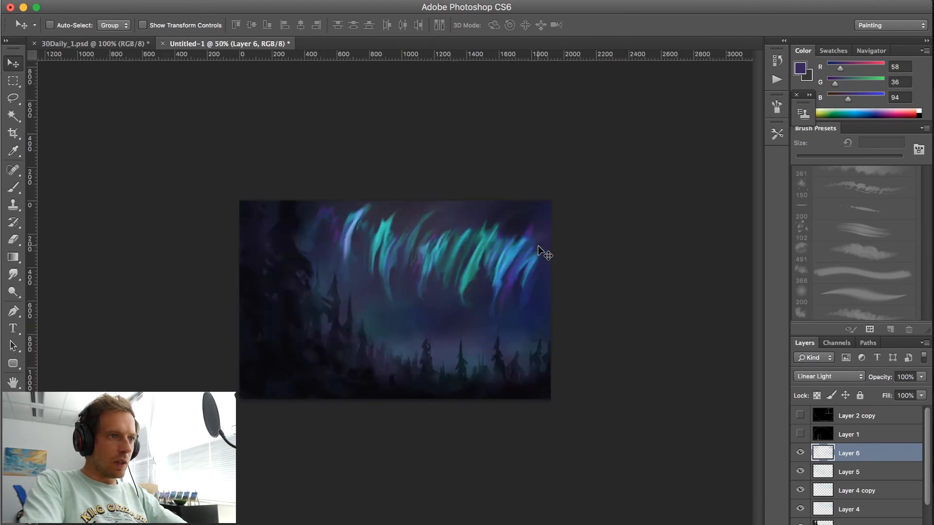
key("shift+plus")
key("shift+plus")
key("shift+minus")
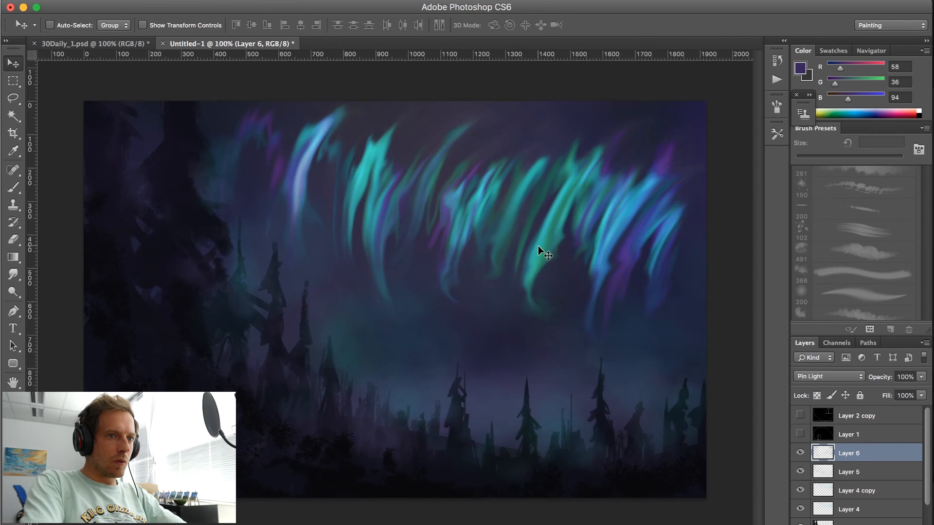
- Duplicate Layer 6 and try the Divide blend mode on the copy
key("super+j")
key("shift+plus")
key("shift+plus")
key("shift+plus")
key("shift+plus")
key("shift+plus")
key("super+minus")
key("super+minus")
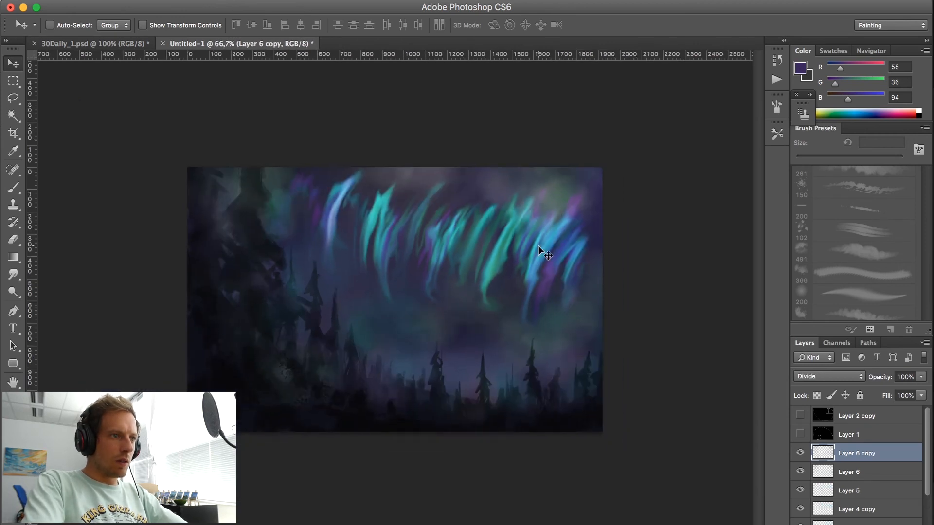
- Try Luminosity on Layer 6 copy and return its blend mode to Normal
key("shift+plus")
key("shift+plus")
key("shift+plus")
key("shift+plus")
key("shift+plus")
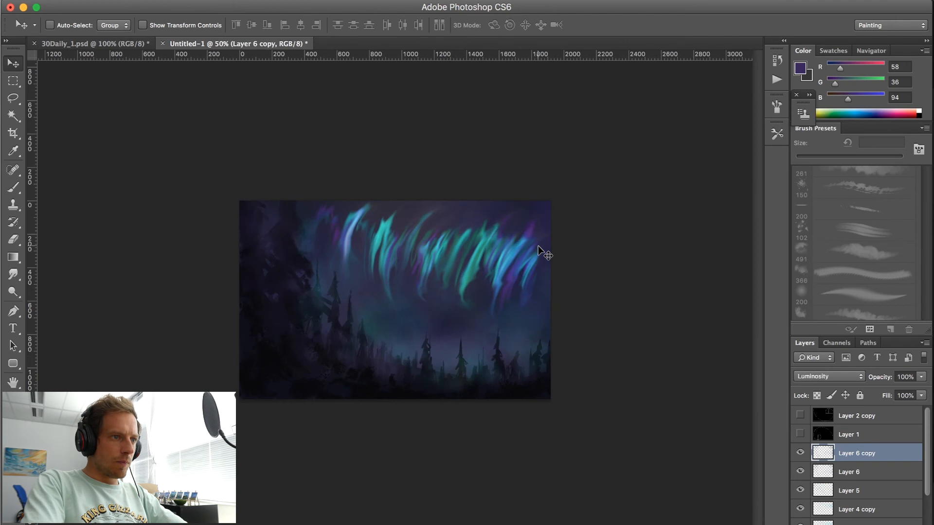
key("super+plus")
key("super+plus")
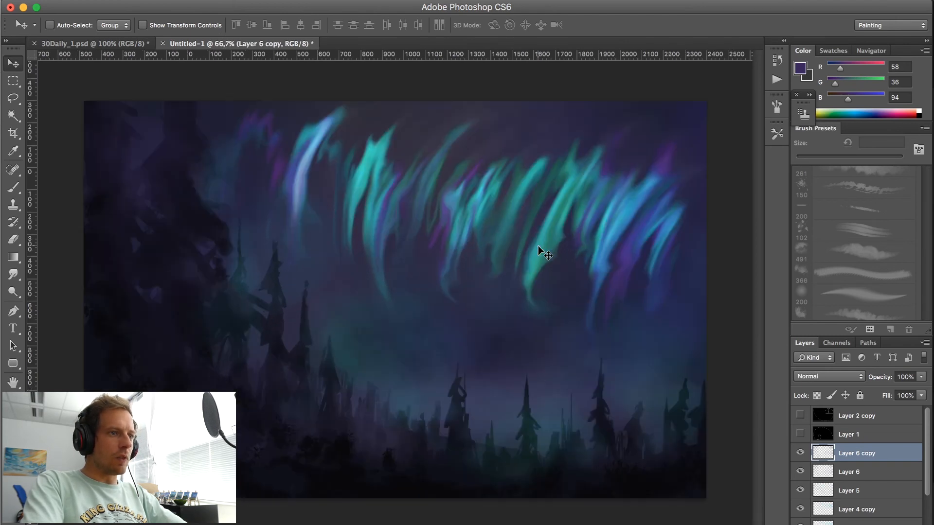
key("super+minus")
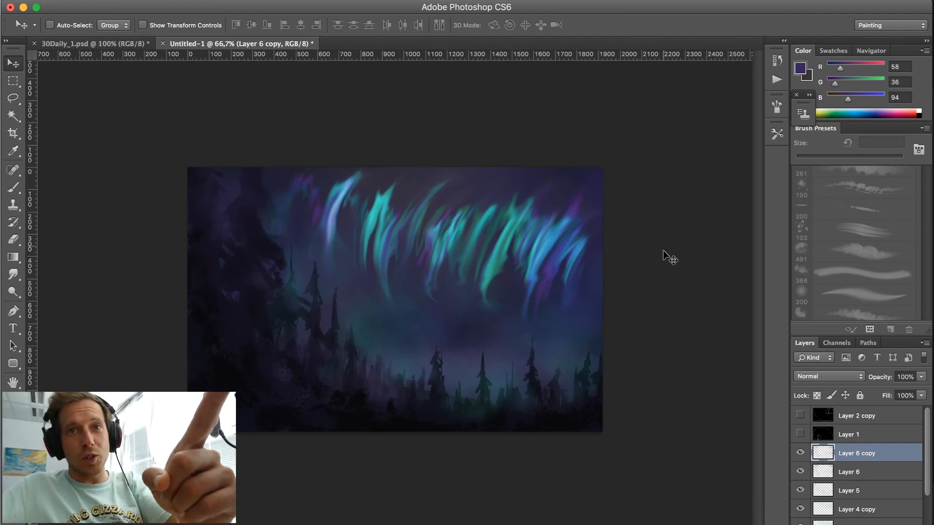
- Create a new layer above Layer 6 copy and choose a hard round brush preset for painting light dots
key("b")
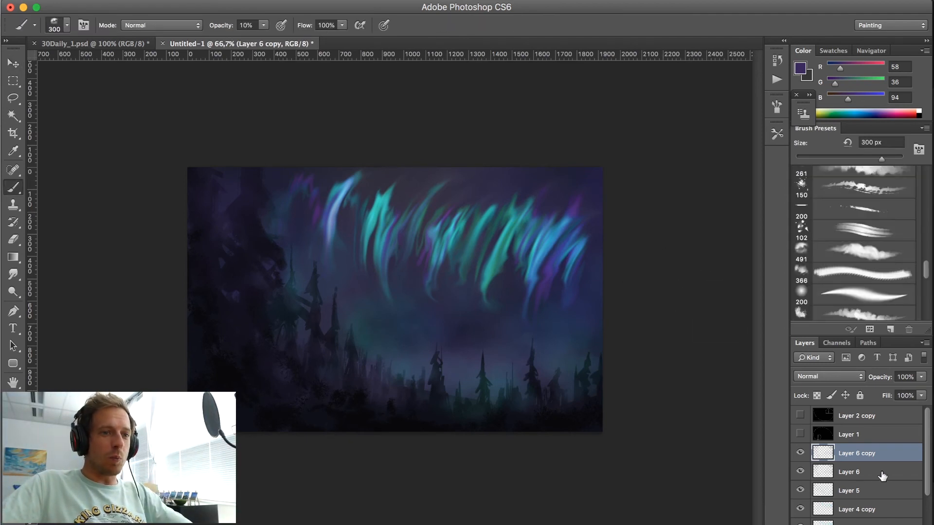
key("super+alt+shift+n")
left_click_drag(925, 271, 923, 310)
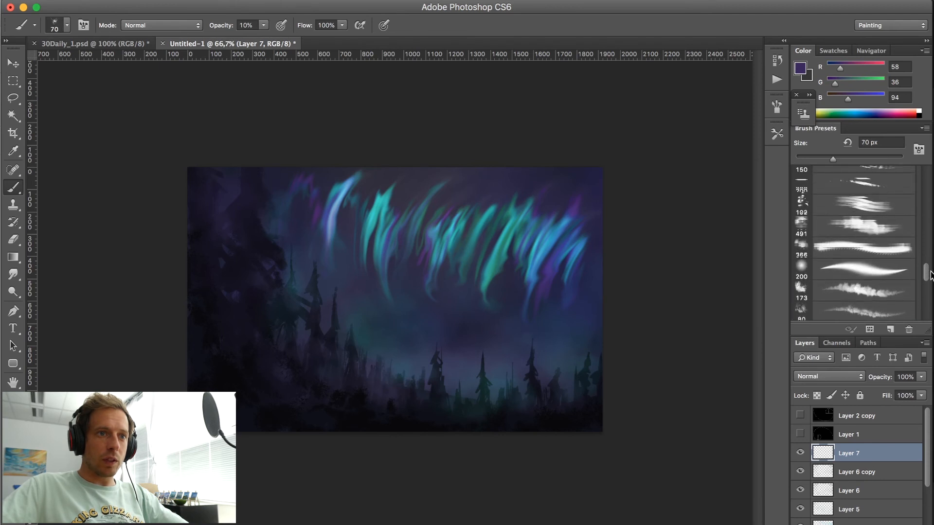
left_click_drag(931, 257, 928, 173)
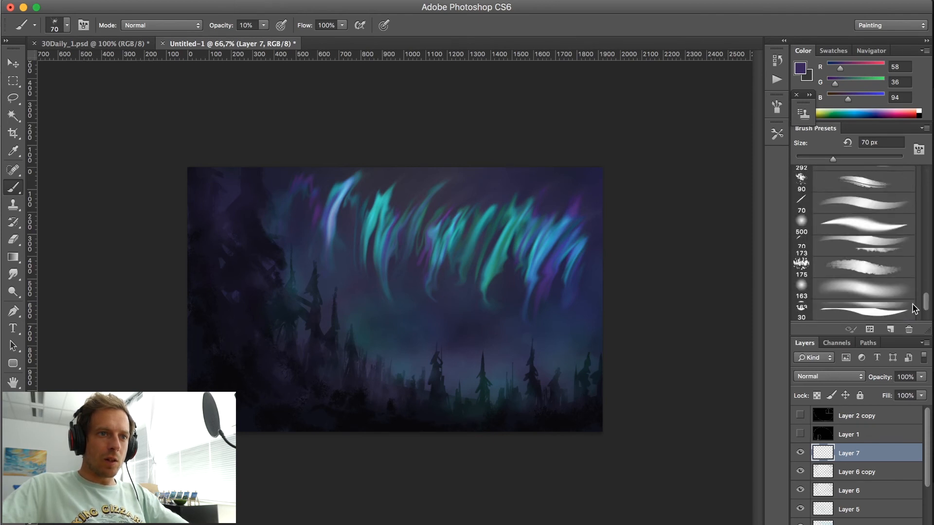
left_click(875, 193)
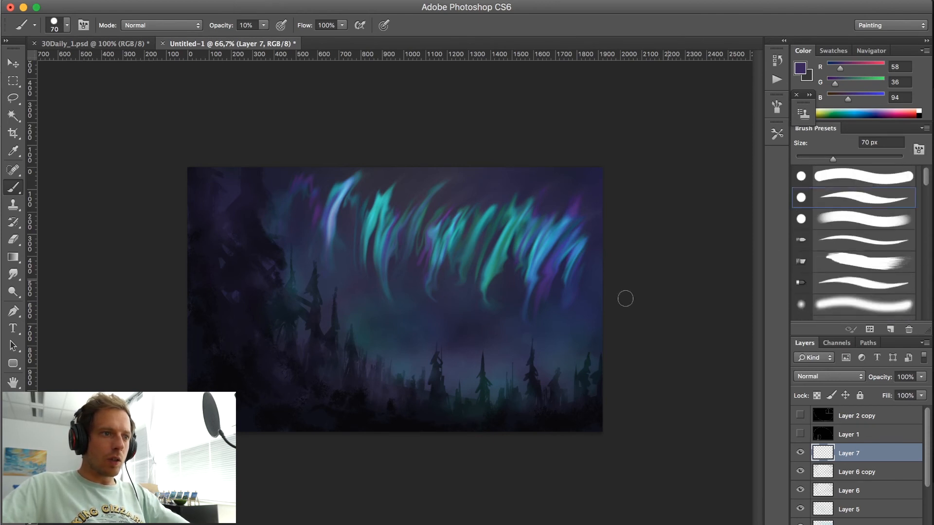
- Stamp turquoise dots sampled from the aurora among the left firs at 20% brush opacity, varying the size around 40 to 60 px
left_click(496, 246, "alt")
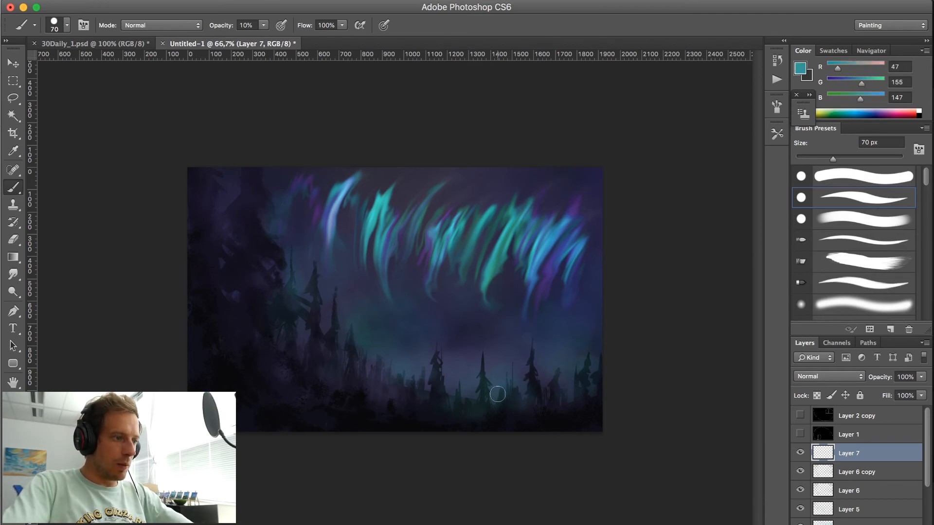
key("2")
key("bracketleft")
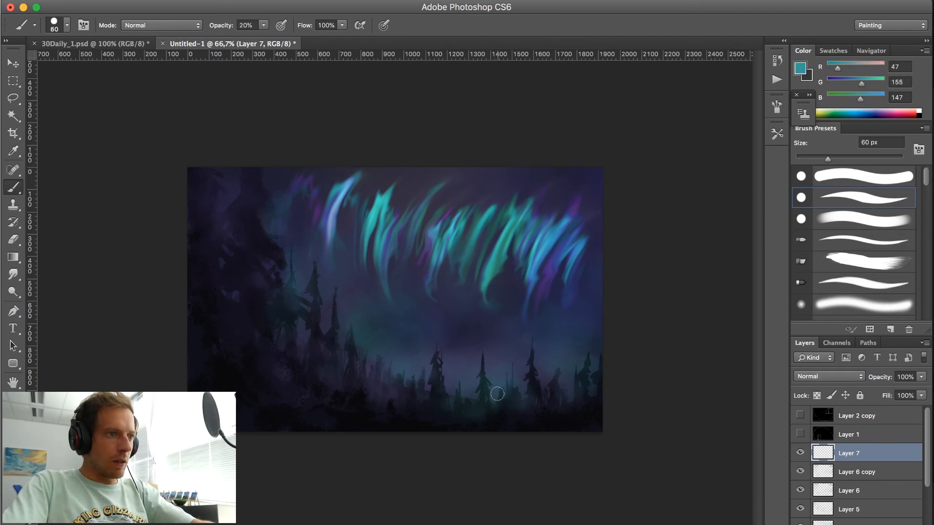
key("bracketright")
key("bracketright")
key("bracketright")
key("bracketright")
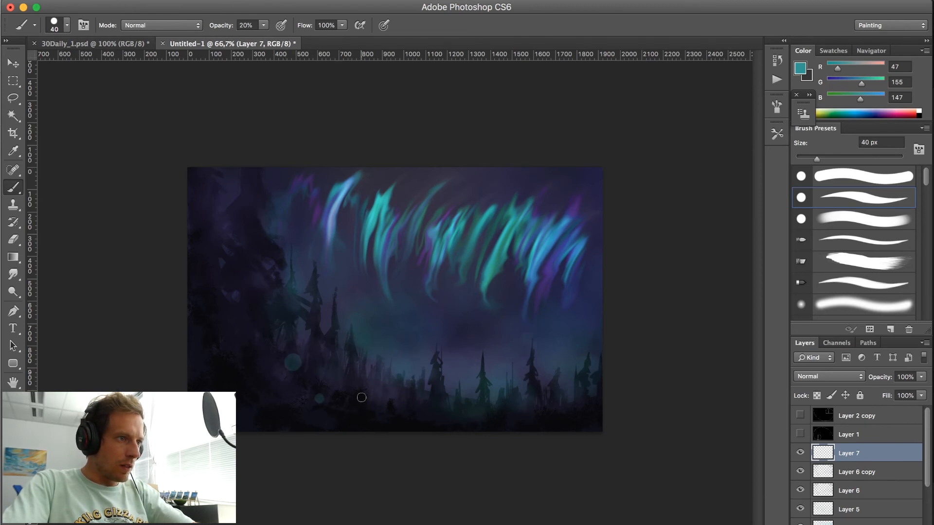
key("bracketleft")
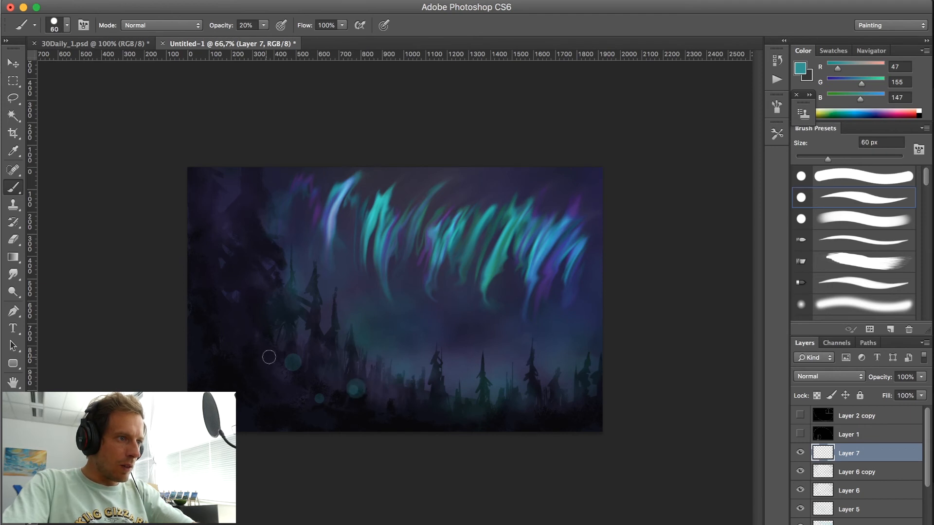
- Undo the oversized circle on the dark left tree and stamp smaller turquoise dots of varied sizes around the right-hand firs
left_click(252, 325)
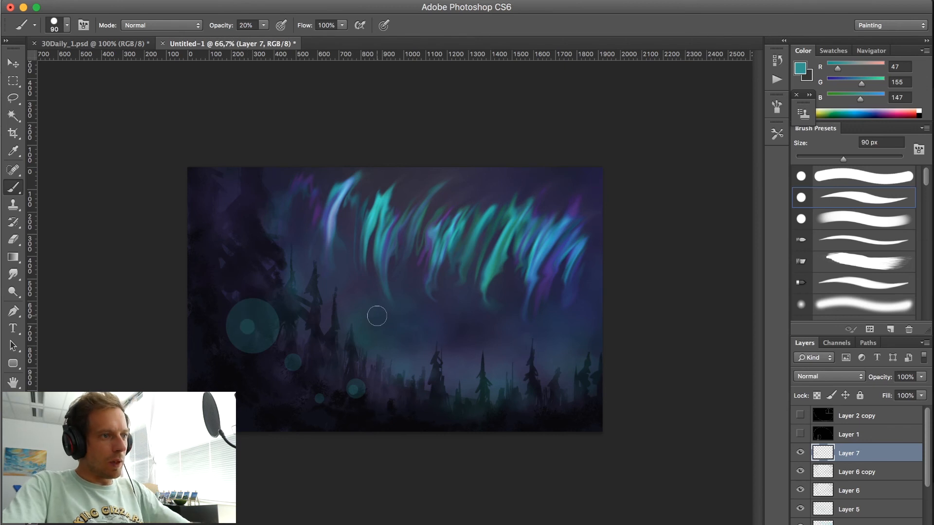
key("super+z")
key("bracketright")
key("bracketleft")
key("bracketleft")
key("bracketleft")
key("bracketleft")
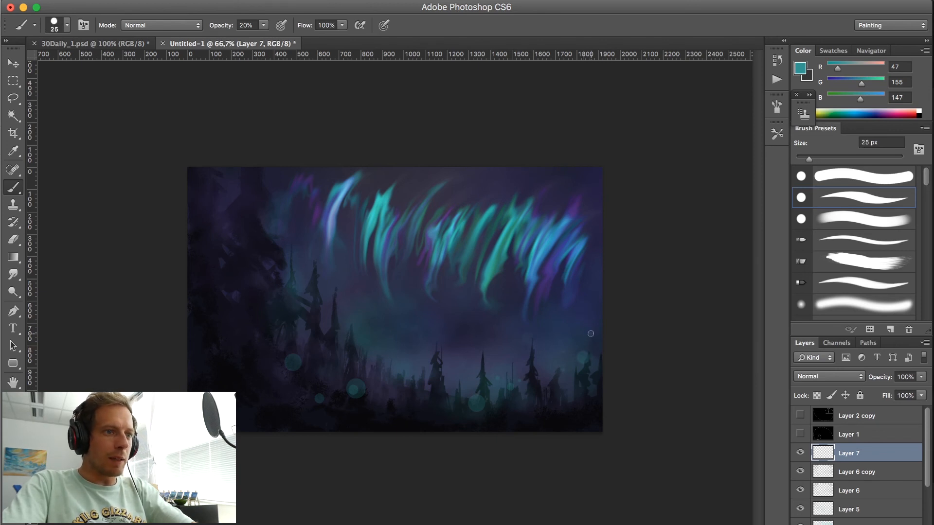
left_click(511, 351)
key("bracketleft")
key("bracketleft")
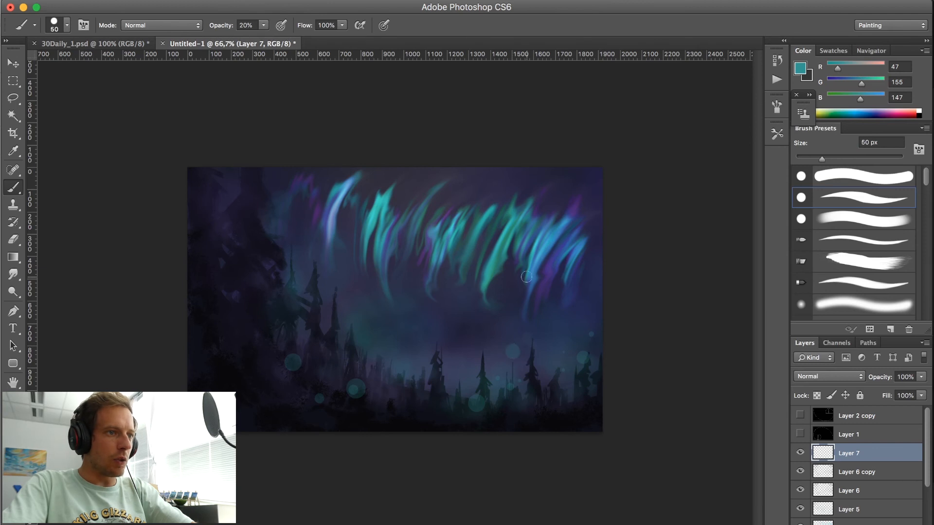
- Sample a blue from the right part of the aurora and set the brush mode to Linear Dodge (Add)
key("bracketleft")
left_click(542, 257, "alt")
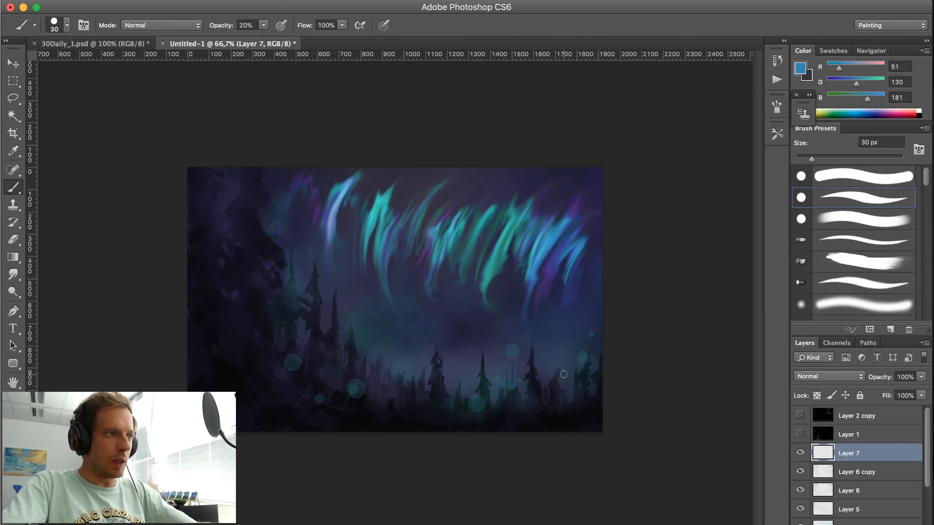
right_click(392, 238, "shift")
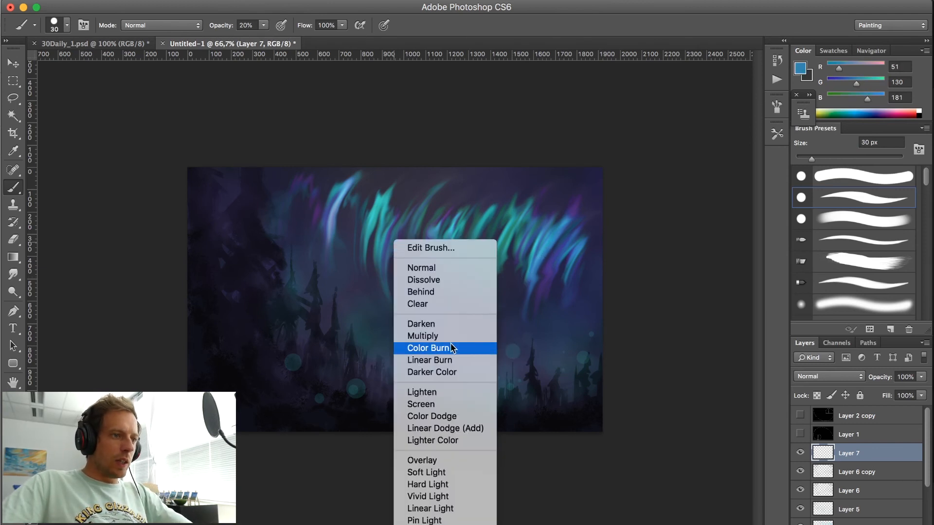
left_click(446, 430)
- Add blue glowing dots between about 9 and 40 px across the right-hand firs and over the existing dots at the left
key("bracketleft")
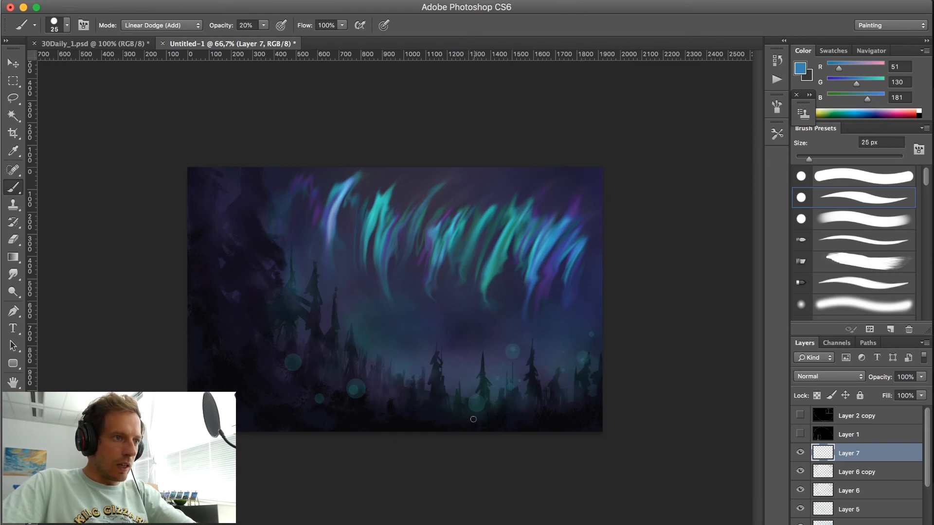
key("bracketright")
key("bracketright")
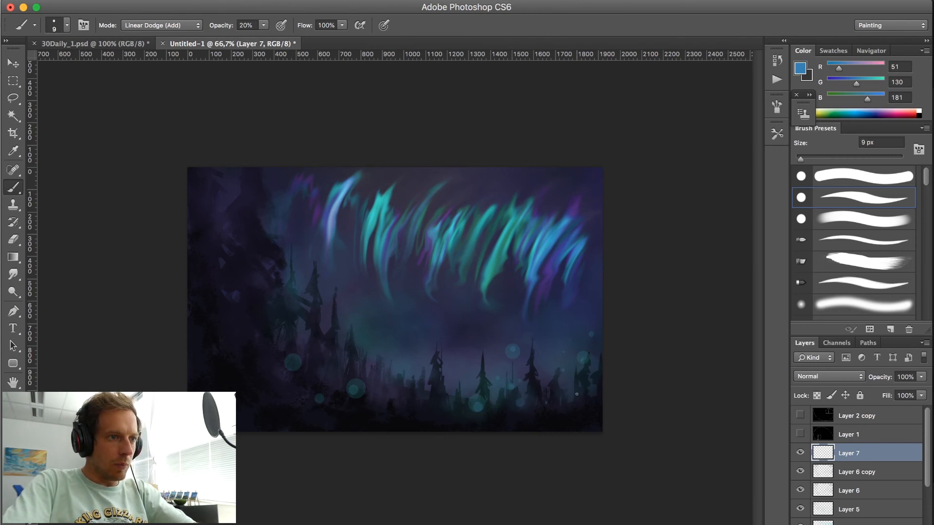
key("bracketright")
key("bracketright")
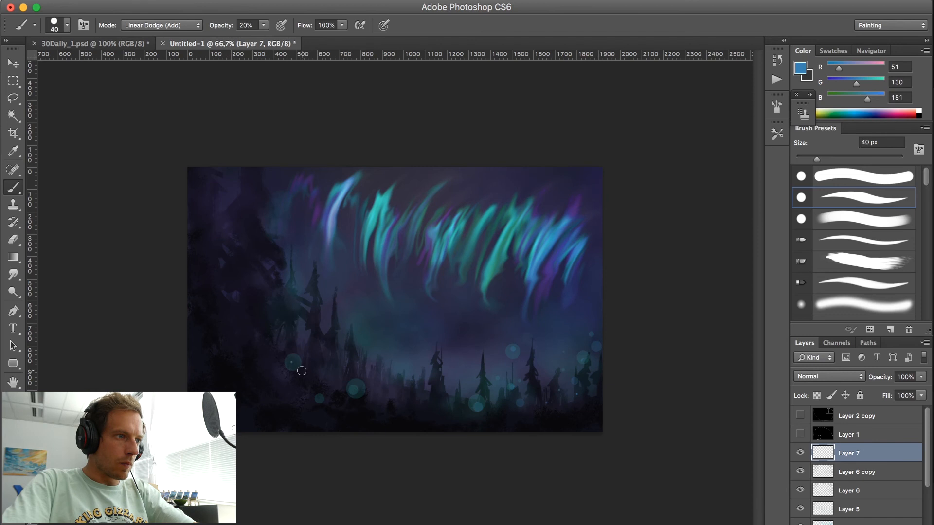
key("bracketleft")
key("bracketleft")
key("bracketleft")
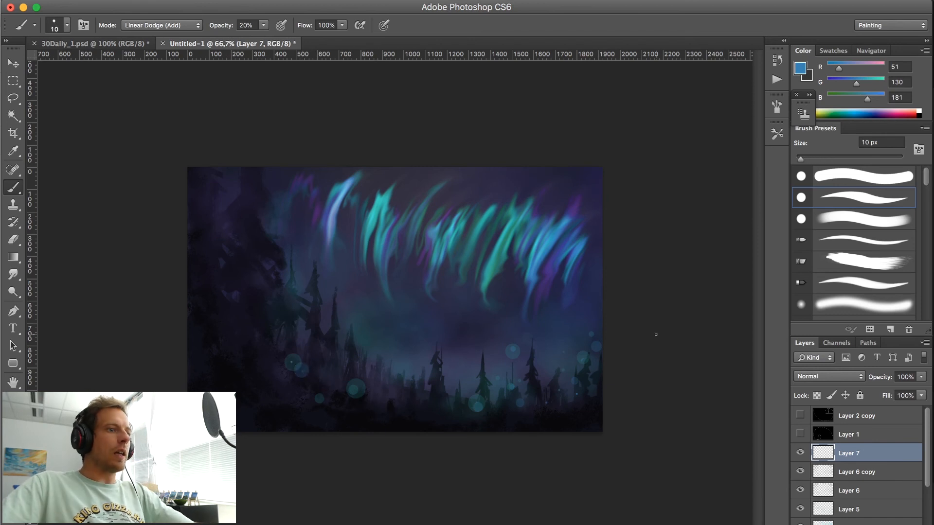
- Set the blend mode of Layer 7 to Linear Dodge (Add) after comparing it with Darken and Color Dodge
key("v")
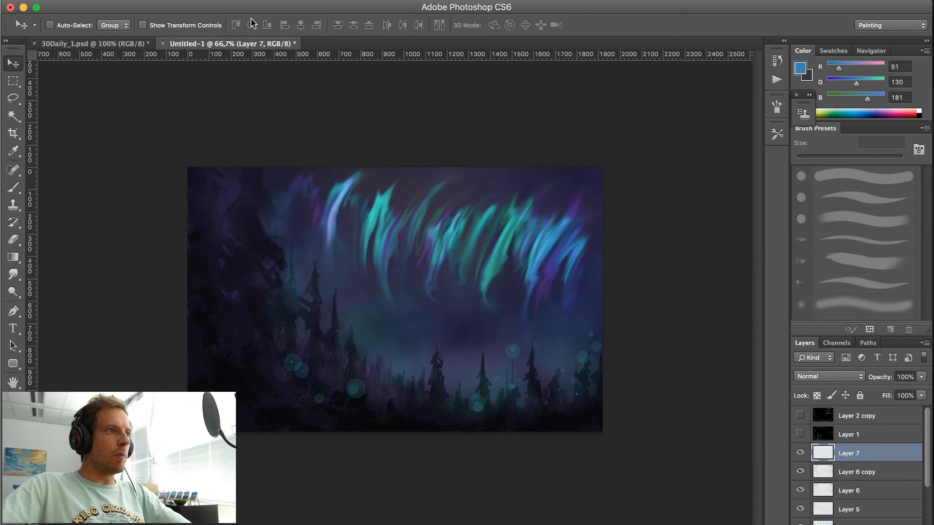
key("shift+equal")
key("shift+equal")
key("shift+equal")
key("shift+equal")
key("shift+equal")
key("shift+equal")
key("shift+equal")
key("shift+equal")
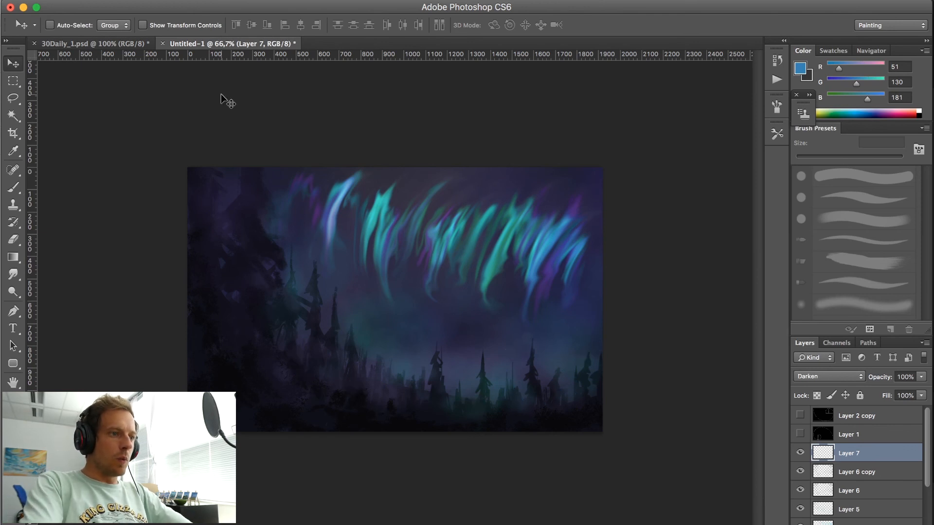
key("shift+equal")
key("shift+equal")
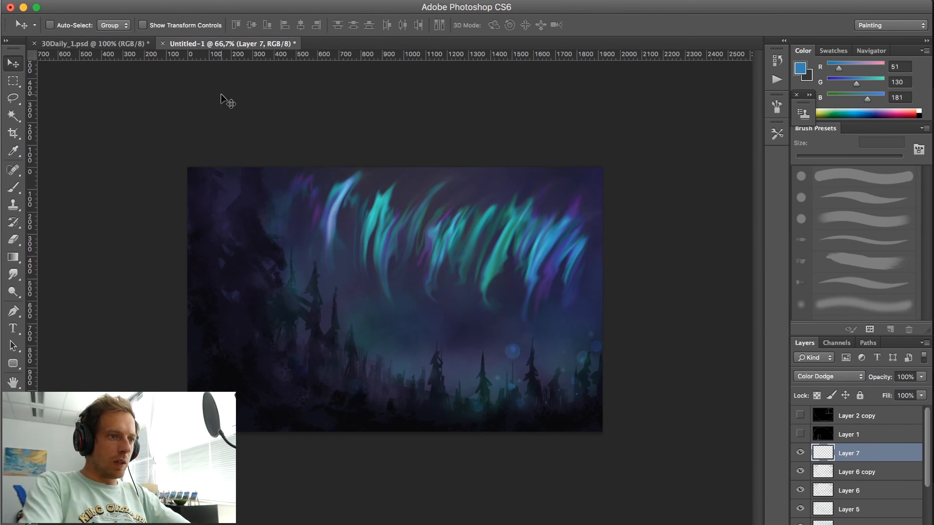
key("super+minus")
key("super+minus")
key("super+equal")
key("super+equal")
key("shift+equal")
key("shift+equal")
key("shift+minus")
key("shift+minus")
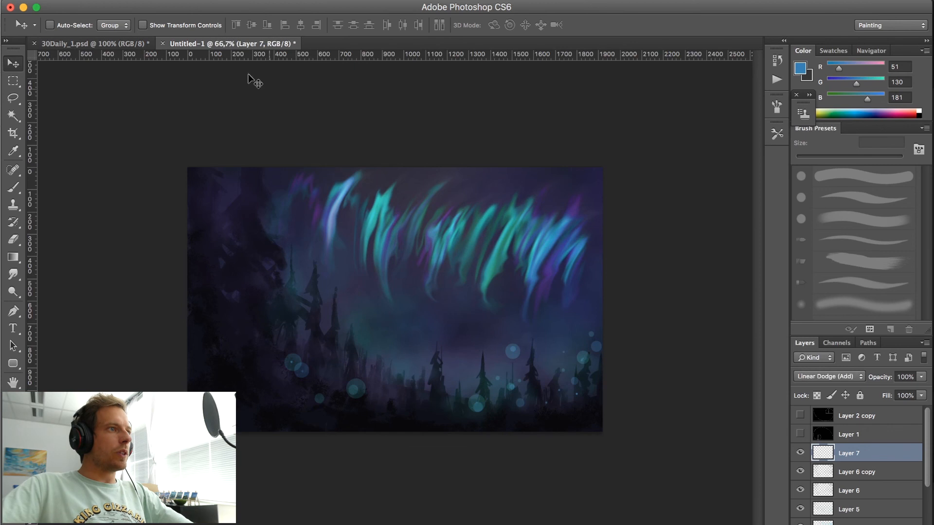
- Try a Field Blur of 6 px on the light dots of Layer 7
left_click(157, 1)
mouse_move(304, 1)
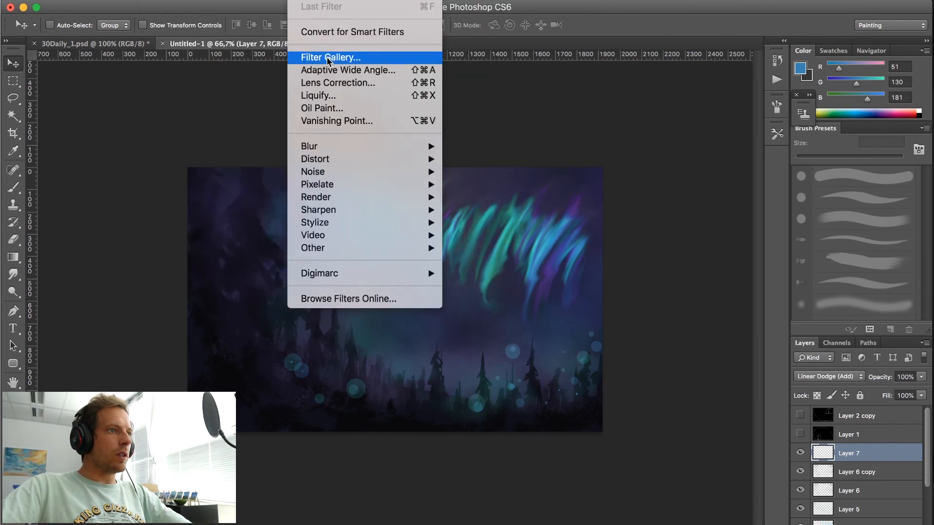
mouse_move(370, 146)
left_click(475, 156)
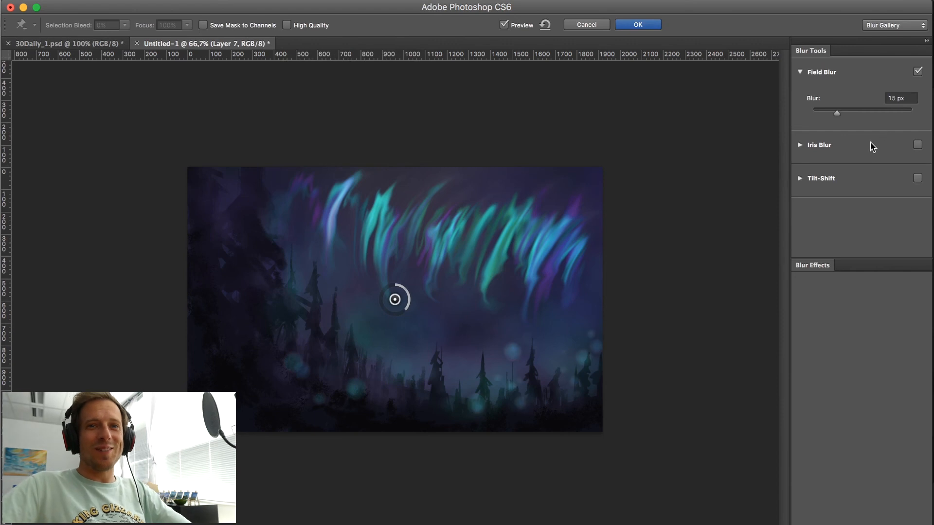
left_click_drag(838, 116, 830, 115)
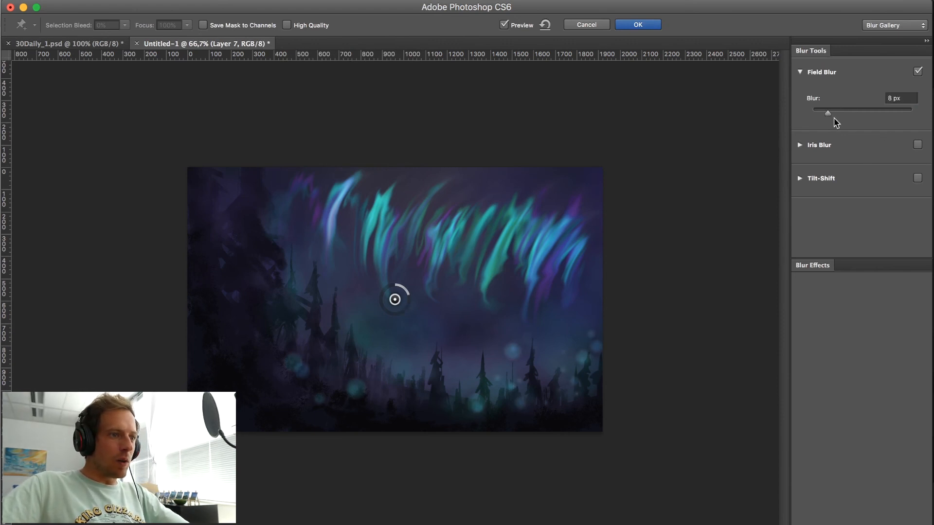
left_click(829, 116)
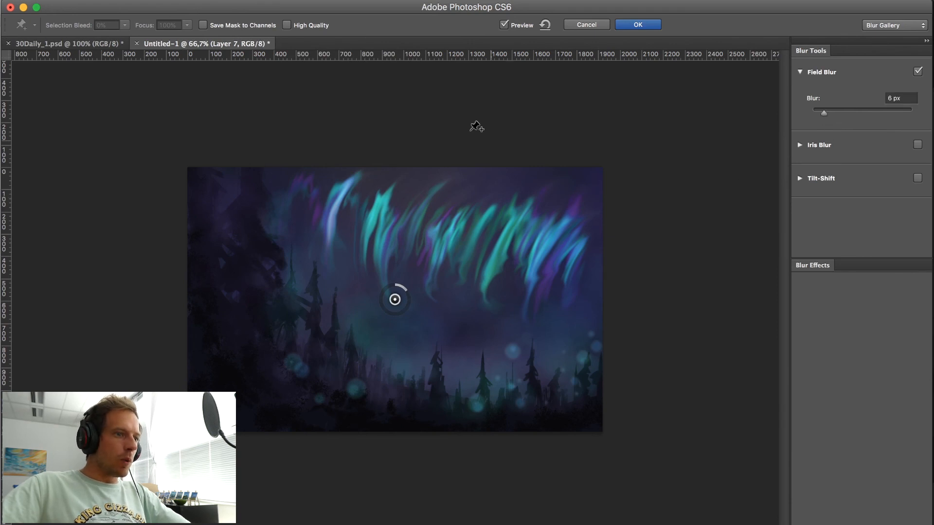
left_click(638, 25)
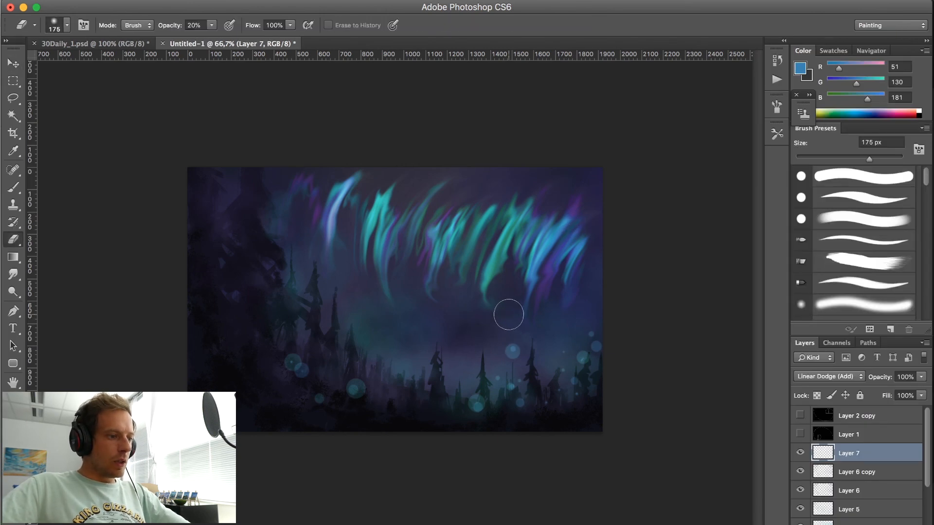
- Soften the light dots on Layer 7 with an 80 px eraser at 20% opacity, and smudge them at 50% strength
key("bracketleft")
key("bracketleft")
key("bracketleft")
key("bracketleft")
key("bracketleft")
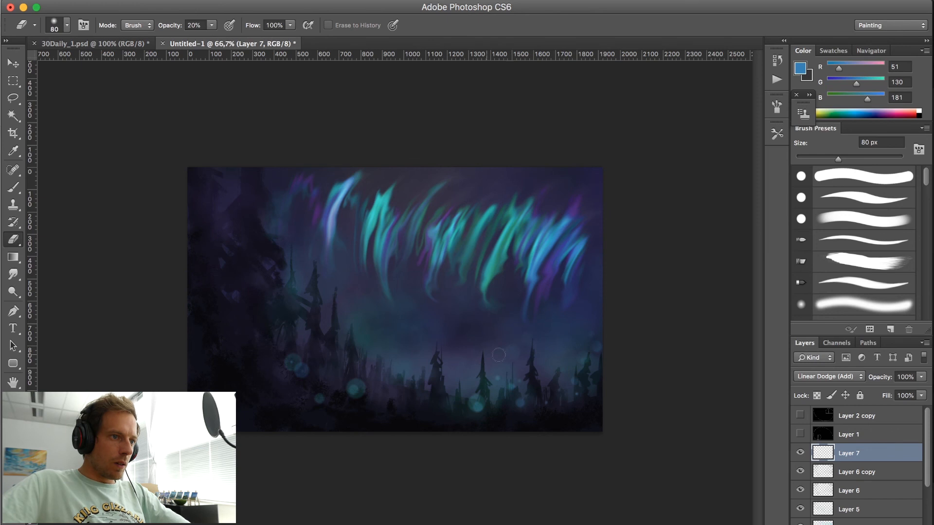
key("r")
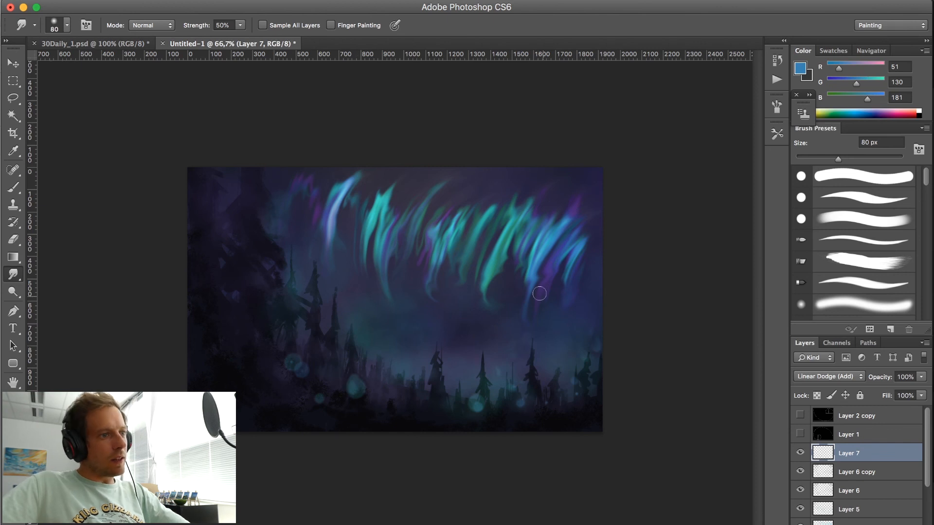
- Examine the light dots and the overall composition at reduced size and at 100% zoom
key("v")
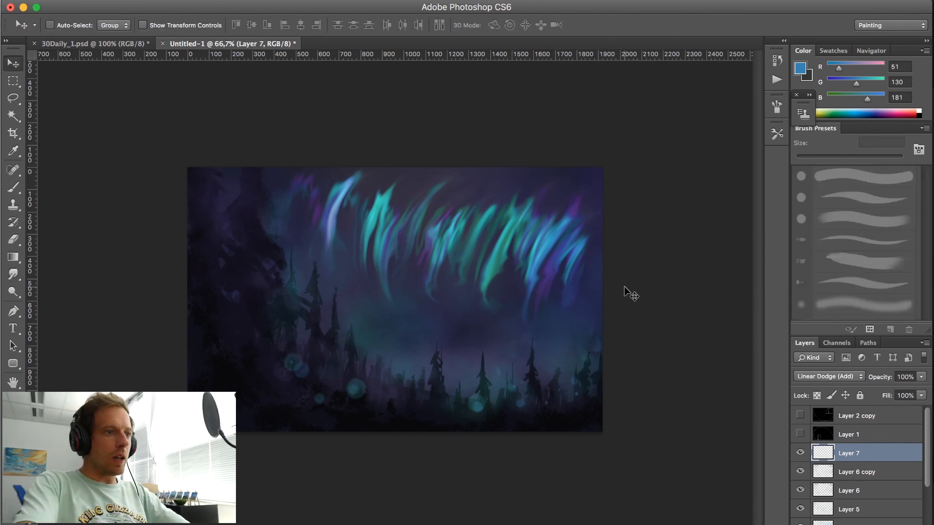
key("super+minus")
key("super+minus")
key("super+minus")
key("super+equal")
key("super+equal")
key("super+equal")
key("super+equal")
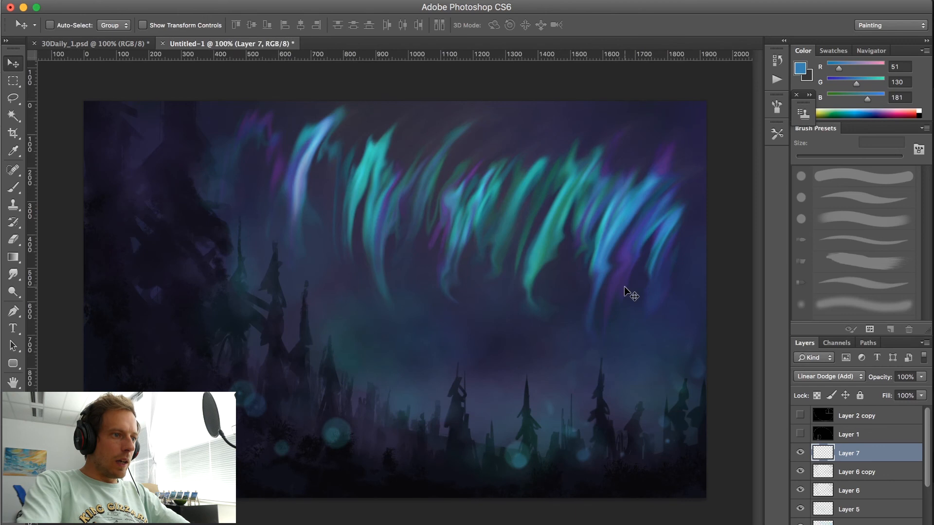